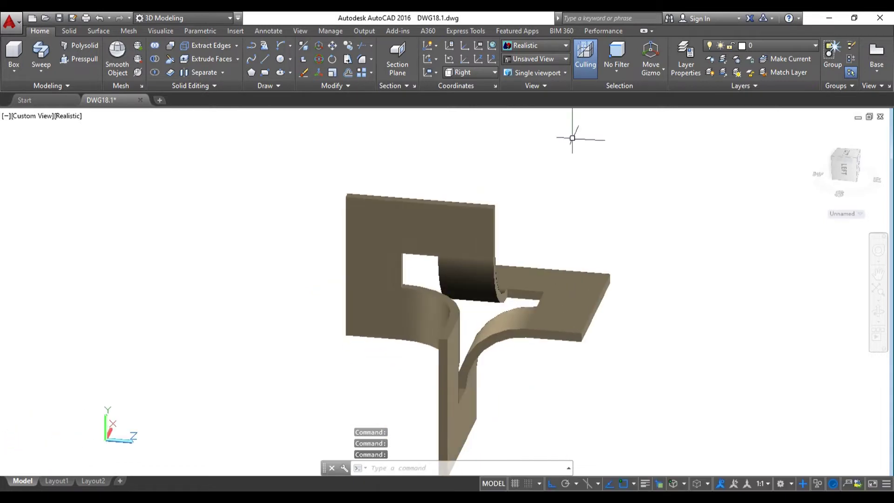
Show the bent-plate sculpture as Shaded with Edges and orbit to view another side
click(535, 45)
click(572, 104)
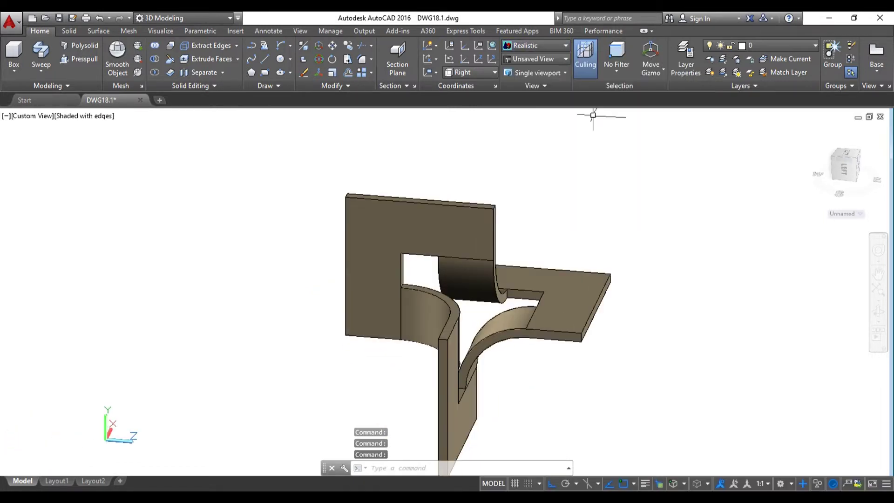
mouse_move(571, 436)
shift+middle_down()
mouse_move(479, 442)
mouse_move(575, 325)
shift+middle_up()
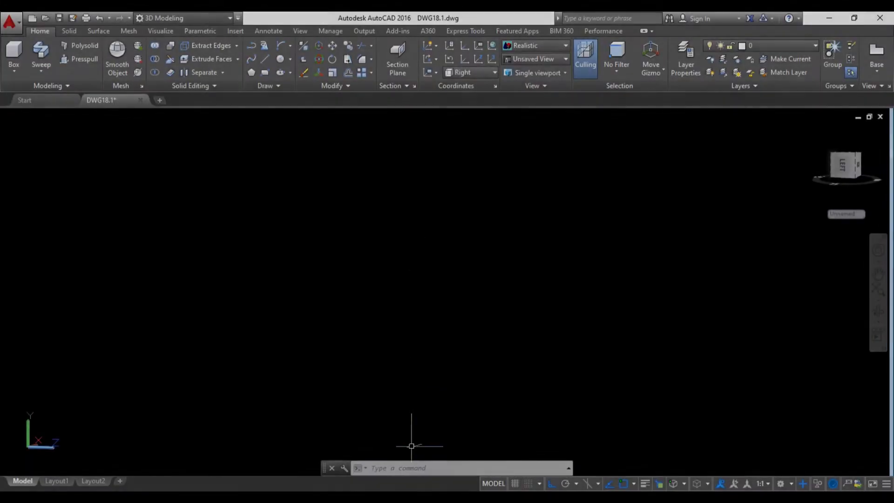
Reset the UCS to World, then align it to the Front plane
key(Escape)
key(Escape)
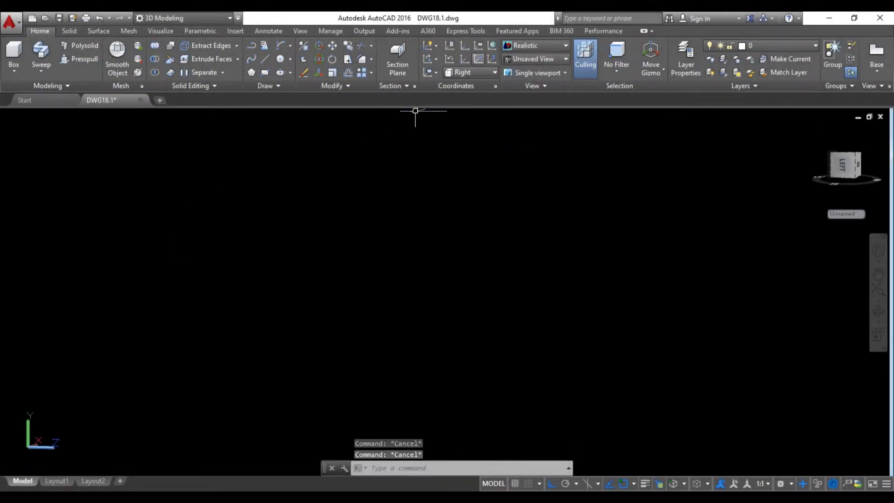
click(470, 72)
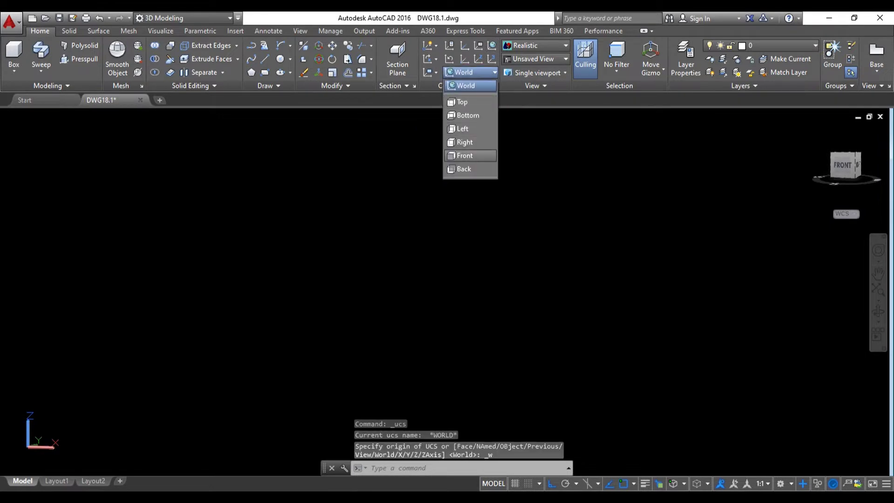
click(470, 155)
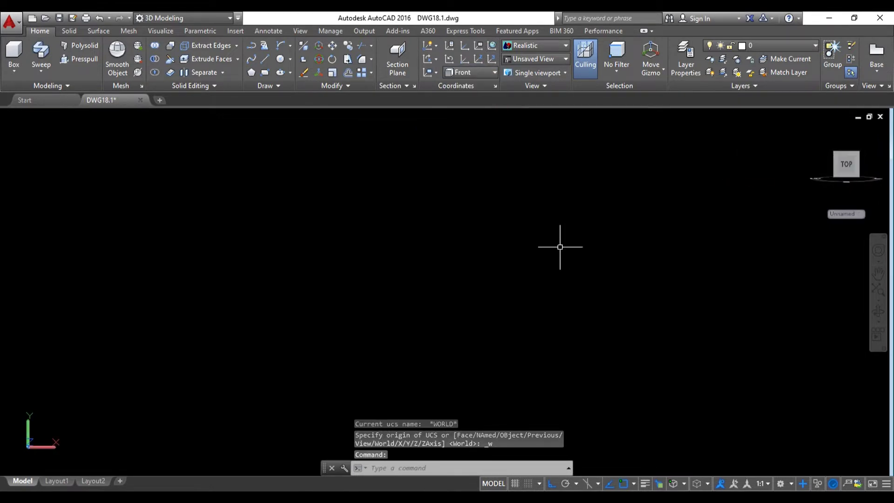
Draw an 80 by 80 square with RECTANG dimensions and centre it in the view
key(Escape)
key(Escape)
text(REC)
key(Return)
click(399, 313)
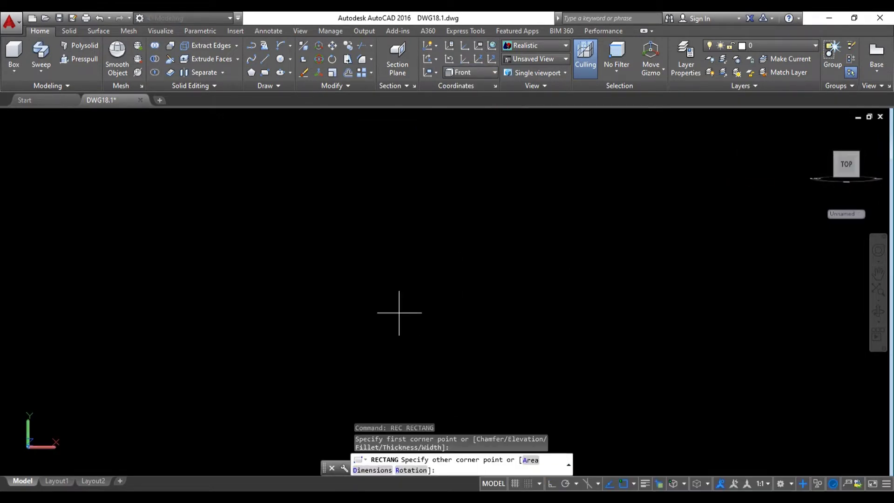
text(D)
key(Return)
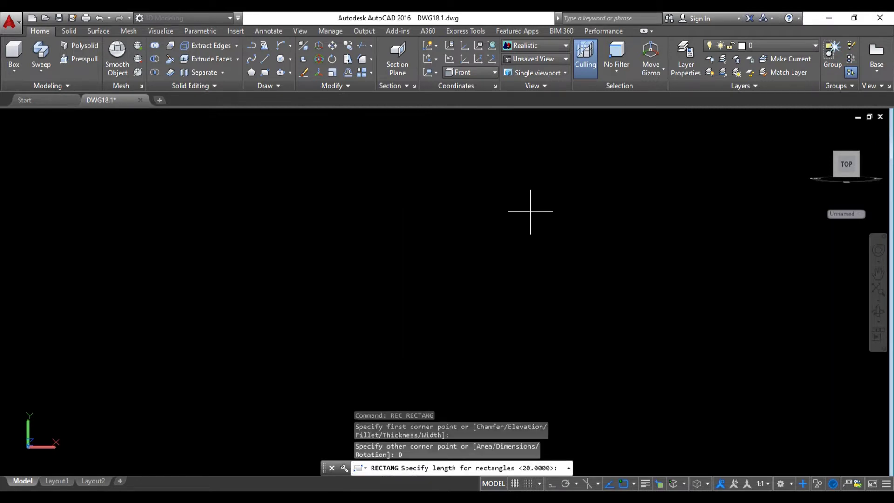
text(40)
key(Return)
text(20)
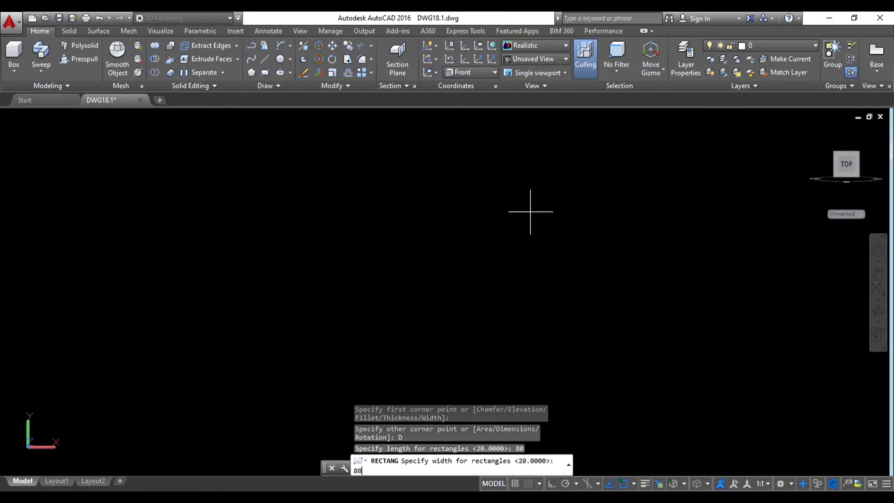
key(Return)
click(582, 186)
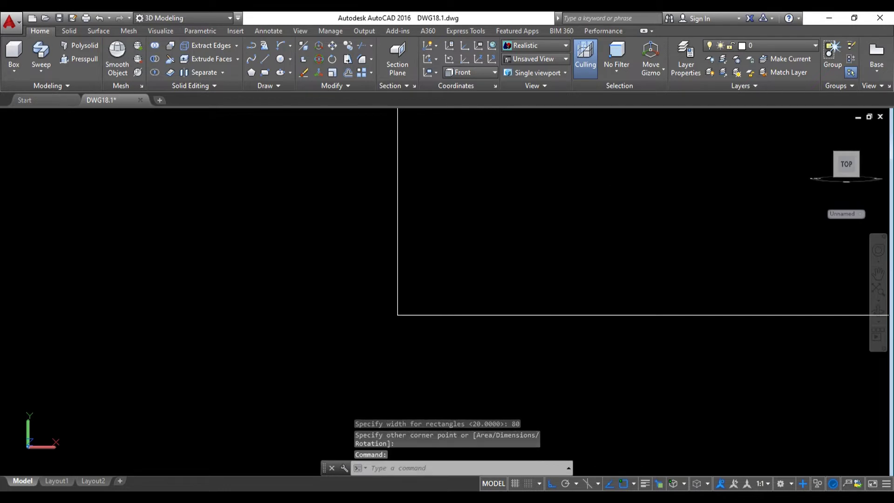
scroll(571, 211, up, 1)
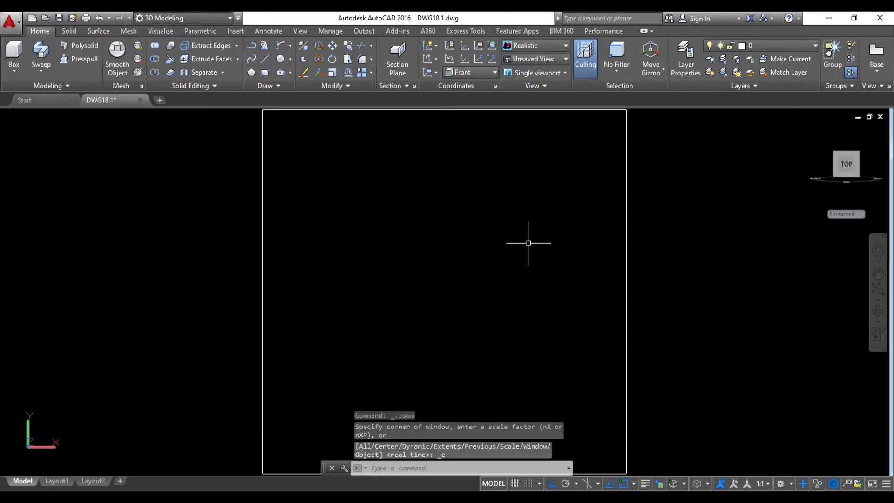
middle_drag(528, 239, 488, 195)
scroll(493, 232, down, 4)
key(Escape)
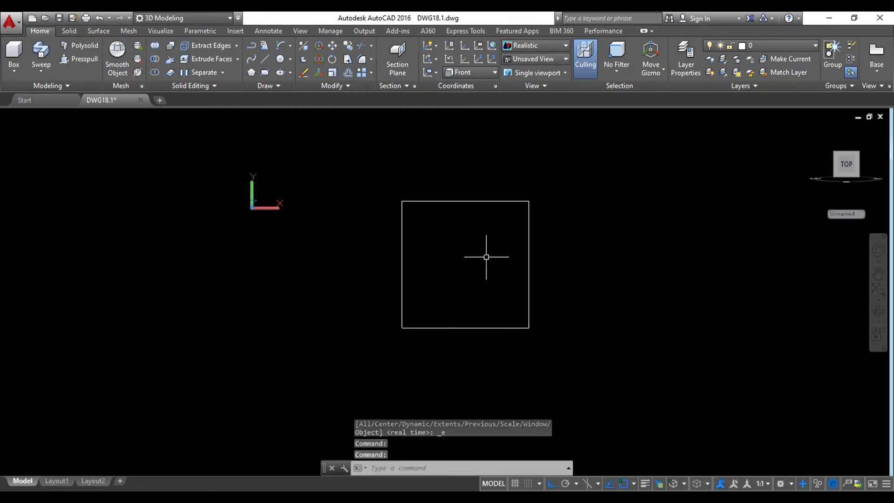
key(Escape)
Draw a 20 by 20 square beside the large square
click(652, 289)
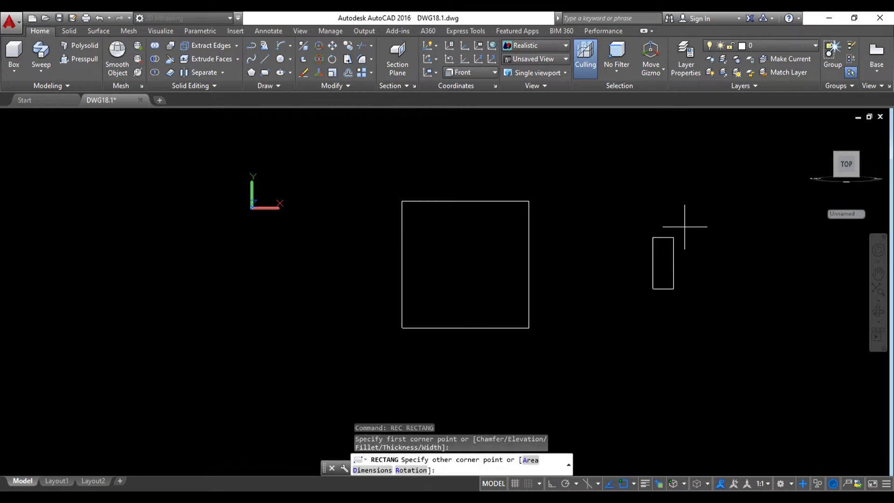
text(d)
key(Return)
text(20)
key(Return)
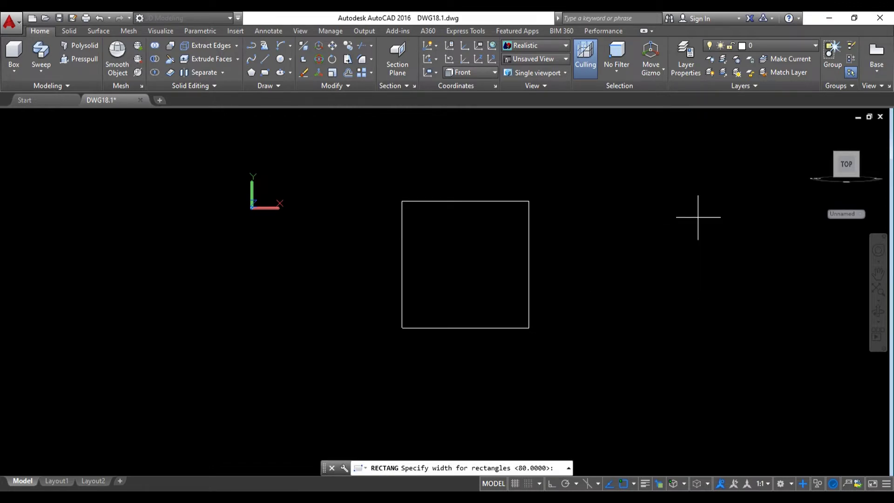
text(20)
key(Return)
click(711, 197)
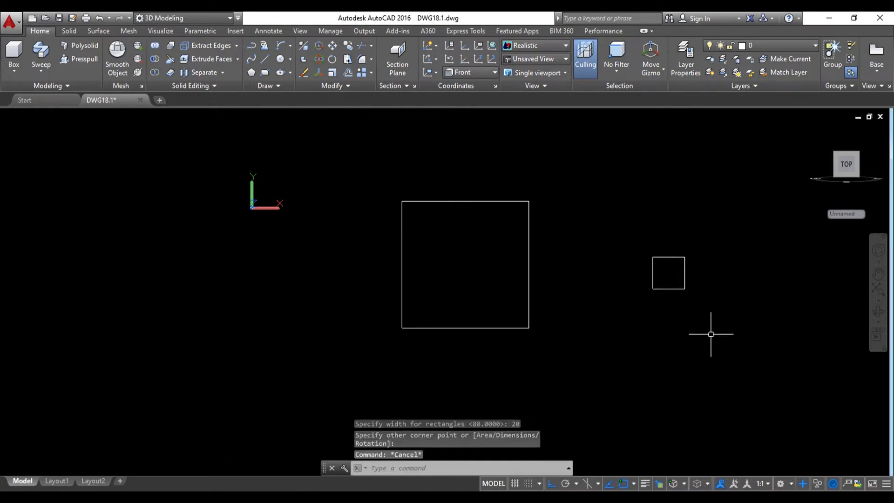
key(Escape)
key(Escape)
Move the 20 by 20 square to the large square's centre
key(Return)
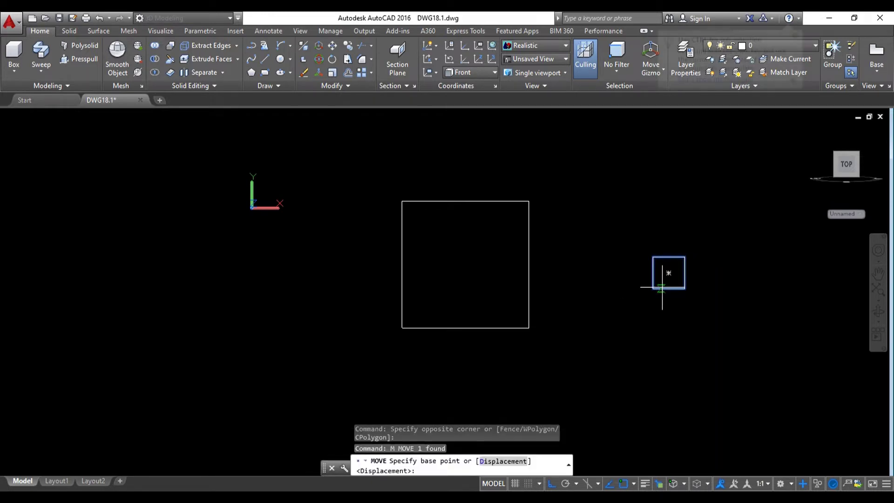
click(668, 272)
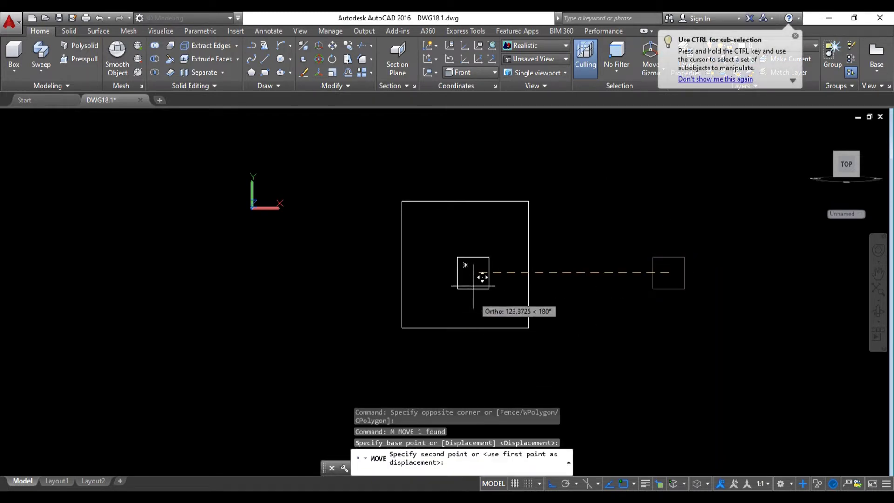
key(Escape)
key(Escape)
key(Escape)
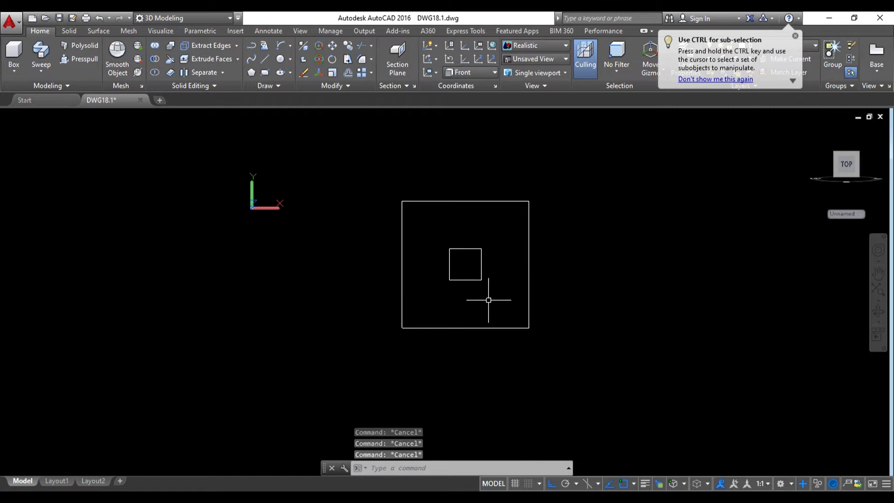
text(l)
key(Return)
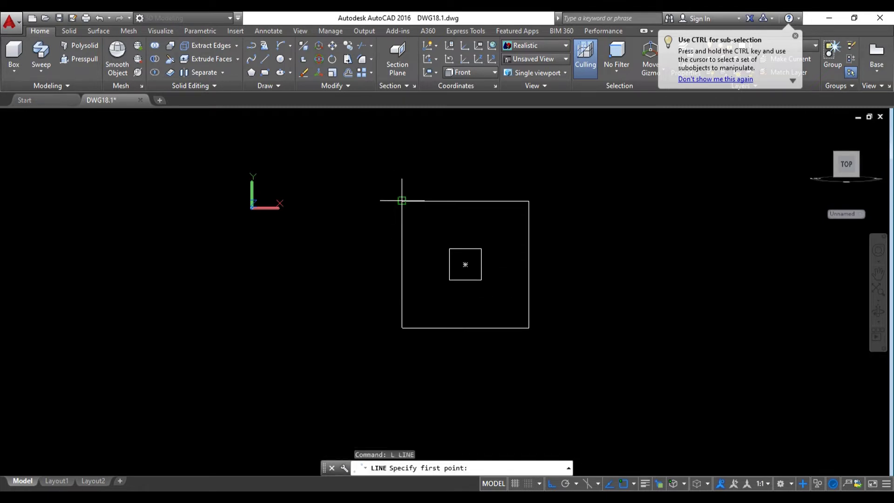
Draw a corner-to-corner diagonal and trim away the lower-left half and the inner diagonal
click(402, 201)
click(529, 327)
key(Escape)
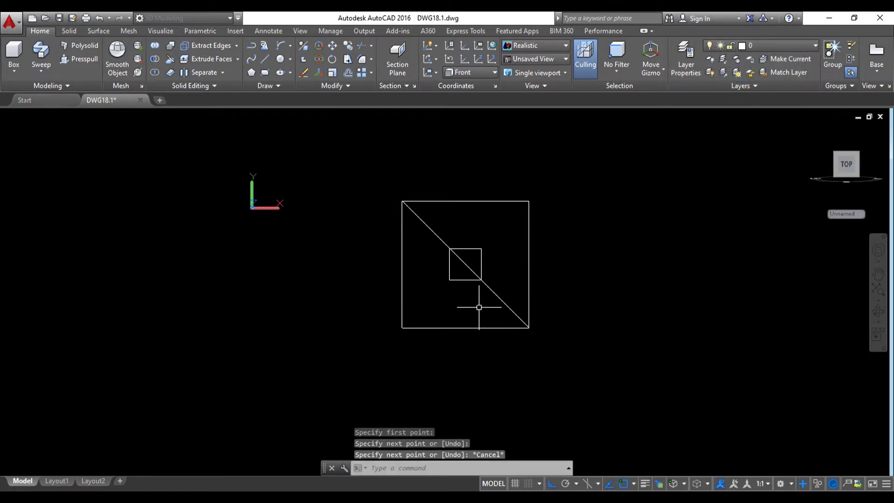
text(TR)
key(Return)
key(Return)
click(467, 381)
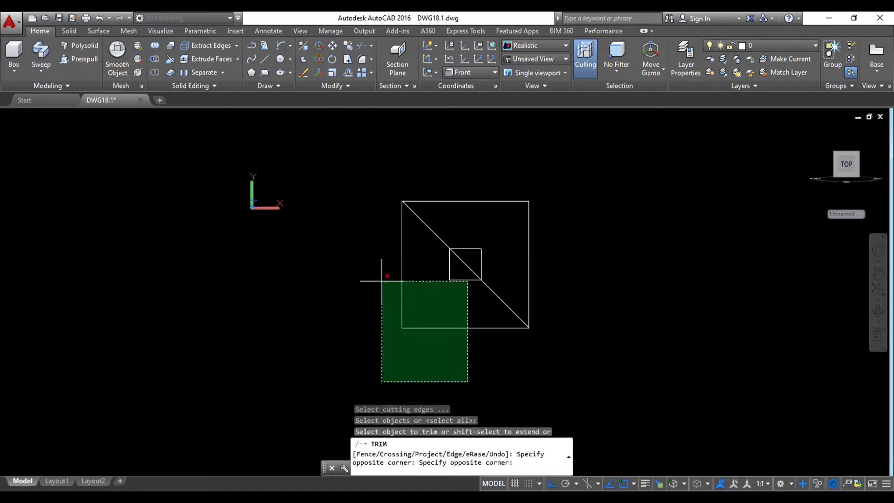
click(375, 273)
click(469, 267)
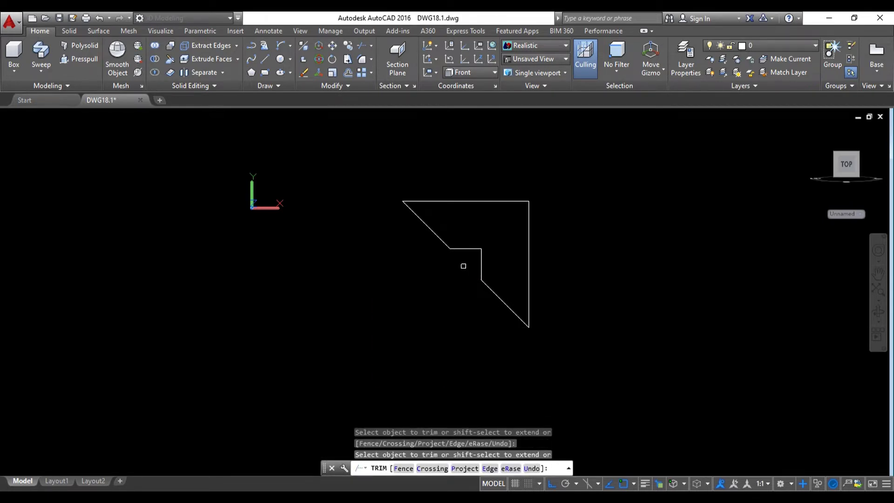
key(Escape)
key(Escape)
Join the four remaining segments into one stepped polyline
click(577, 358)
click(380, 171)
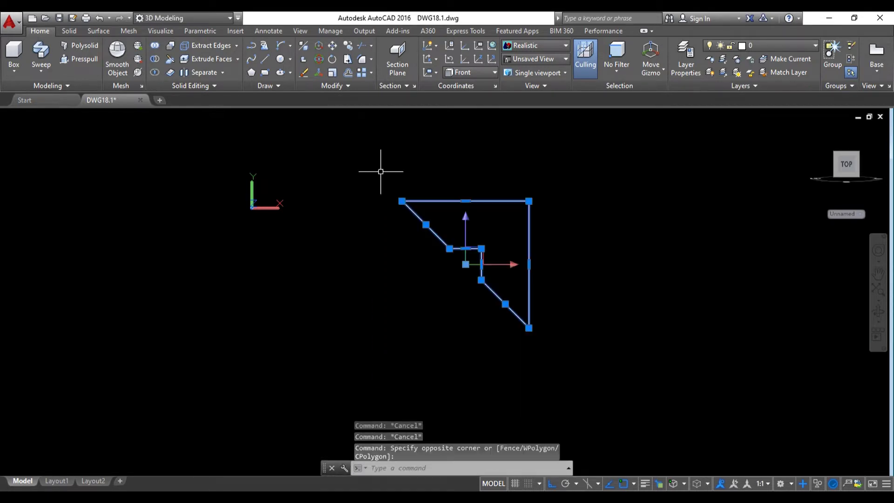
text(j)
key(Return)
key(Escape)
key(Escape)
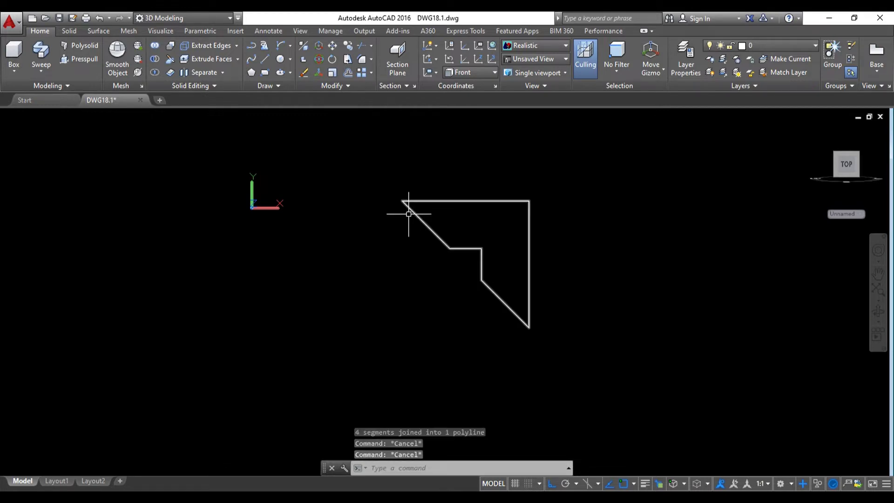
text(l)
key(Return)
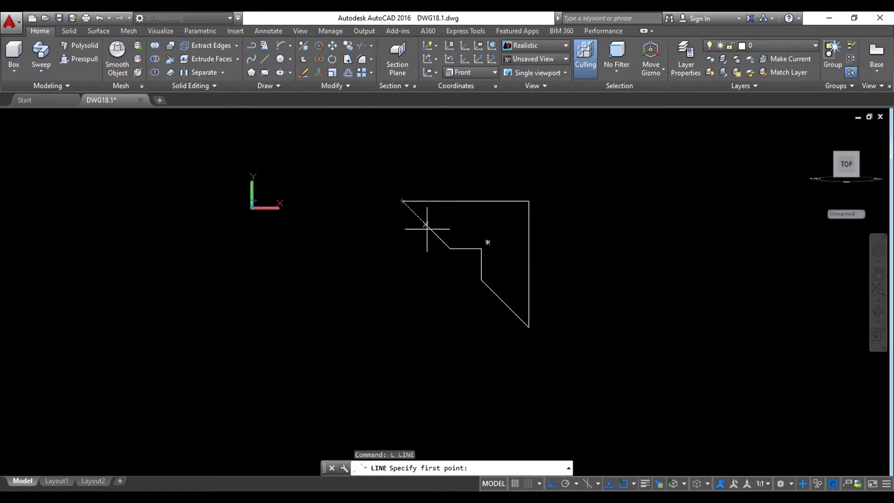
Add a vertical and a horizontal line below the stepped edge, trim their stubs, and orbit into 3D
click(432, 361)
key(Escape)
key(Return)
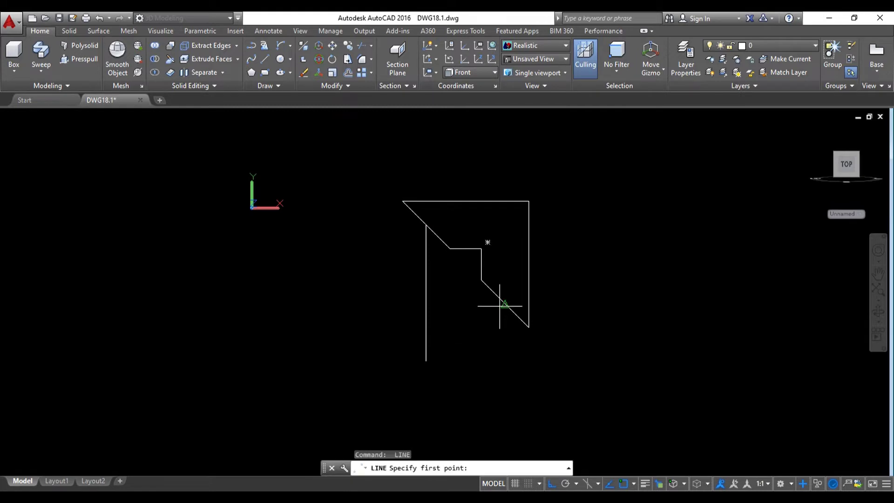
click(403, 306)
key(Escape)
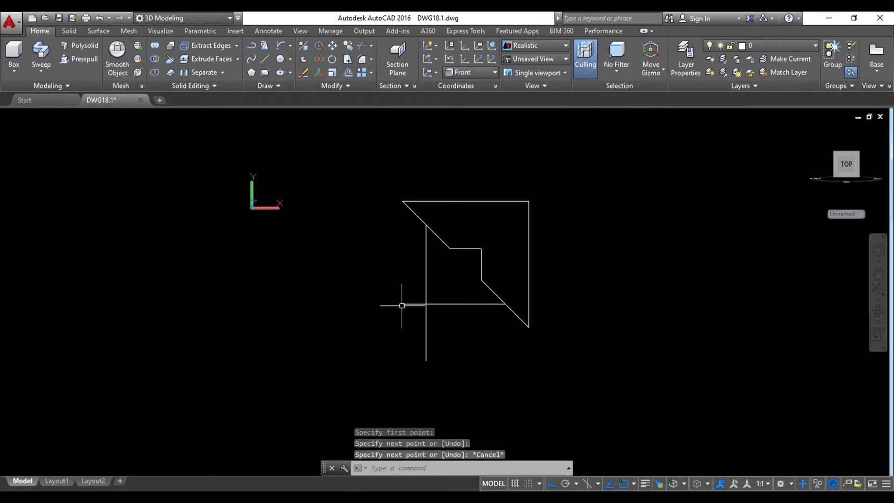
text(TR)
key(Return)
key(Return)
drag(427, 279, 386, 321)
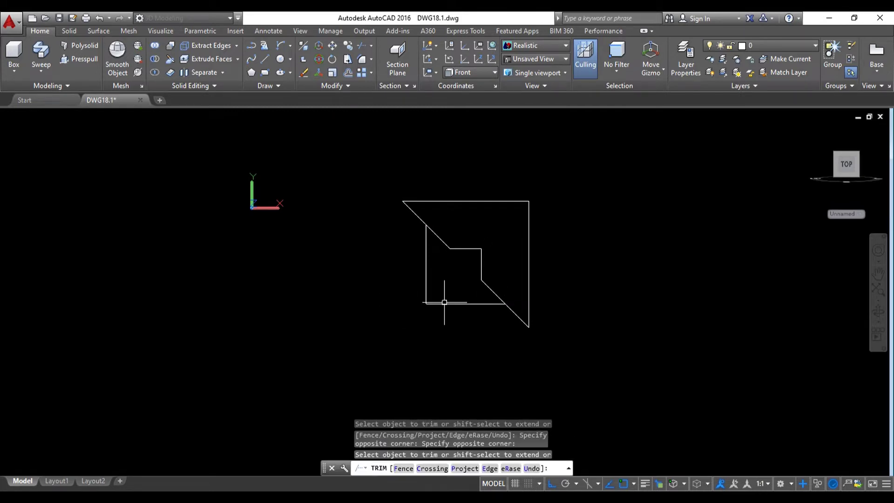
key(Escape)
shift+middle_drag(502, 316, 516, 279)
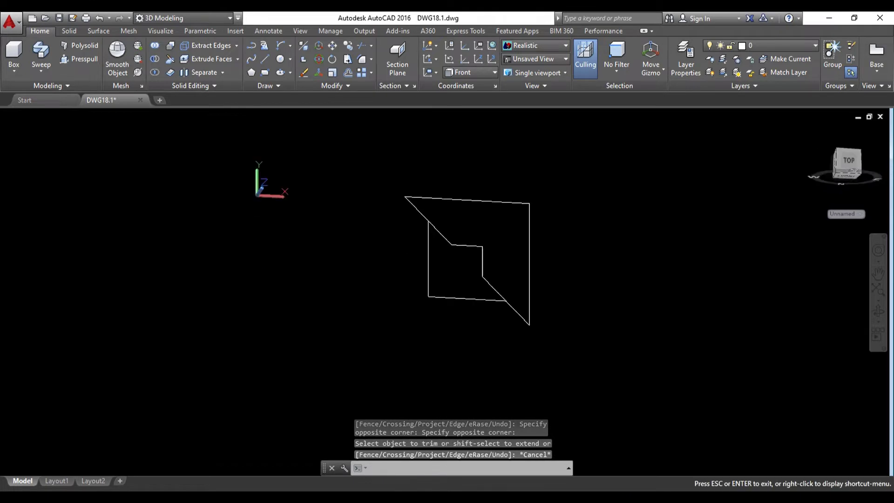
Extrude the stepped outline 5 units into a solid plate
click(533, 249)
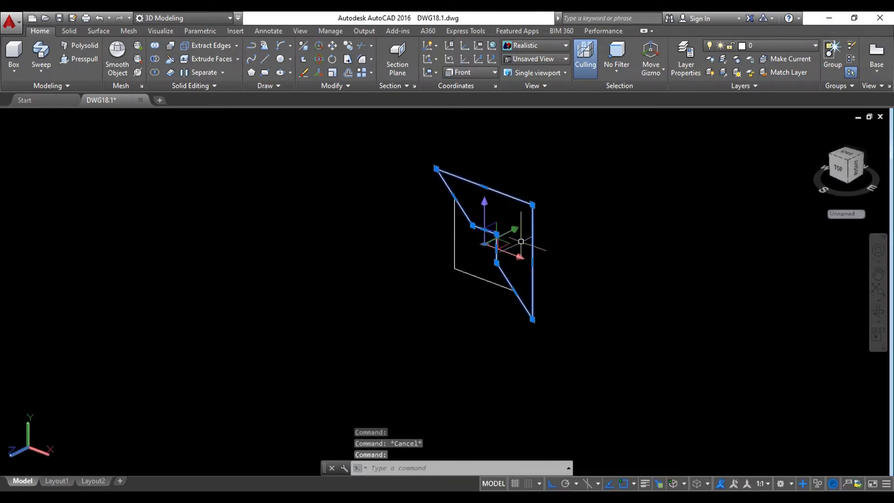
click(41, 71)
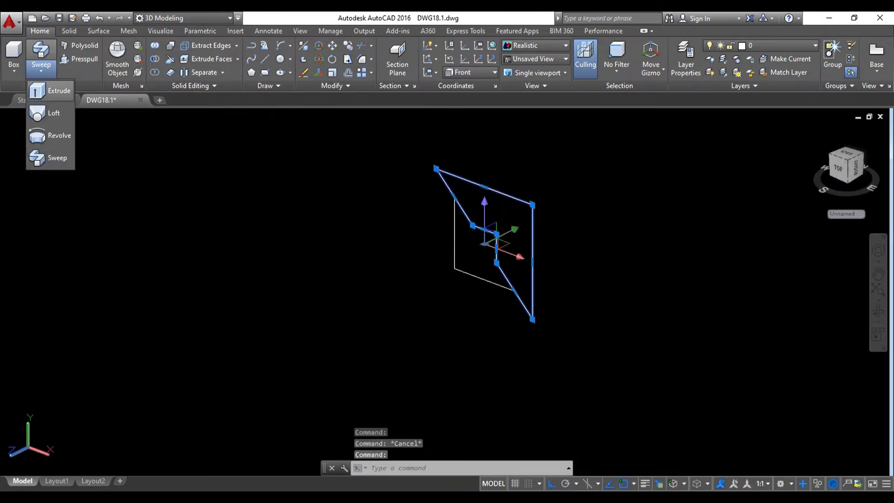
click(41, 90)
text(5)
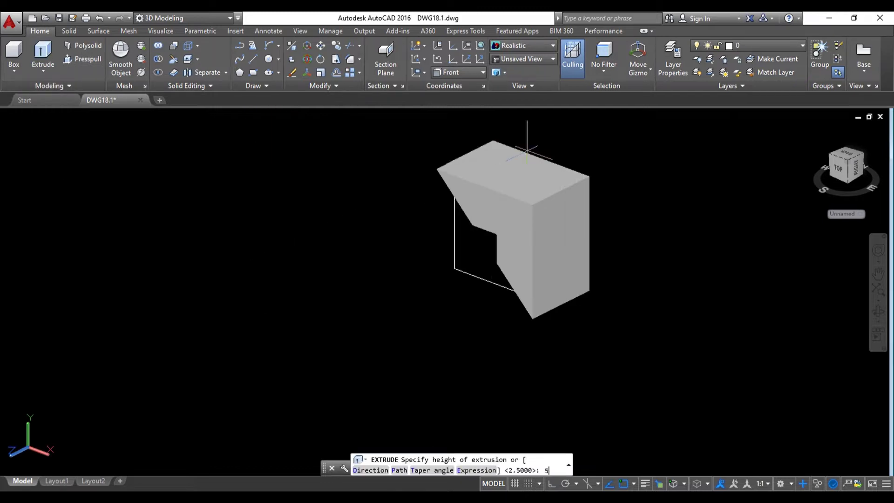
key(Return)
key(Escape)
key(Escape)
mouse_move(527, 149)
shift+middle_down()
mouse_move(465, 153)
mouse_move(267, 245)
shift+middle_up()
Move the plate 2.5 units and orbit toward a top view
text(m)
key(Return)
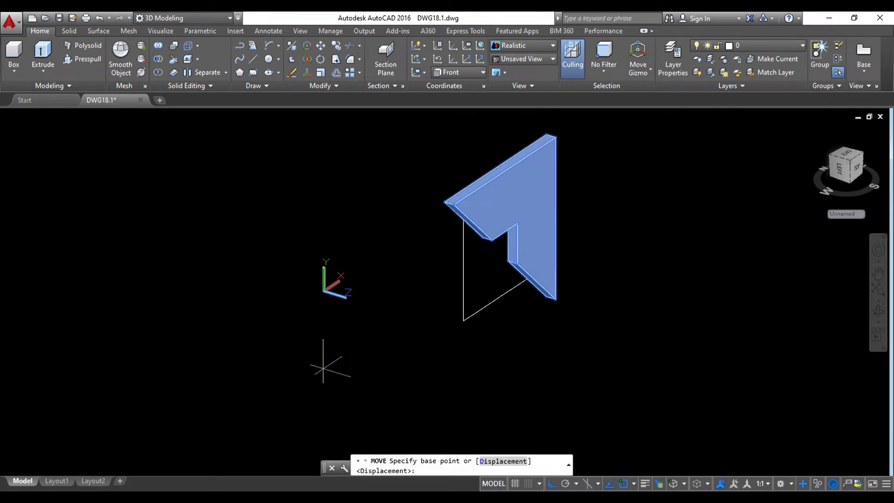
click(320, 358)
text(2)
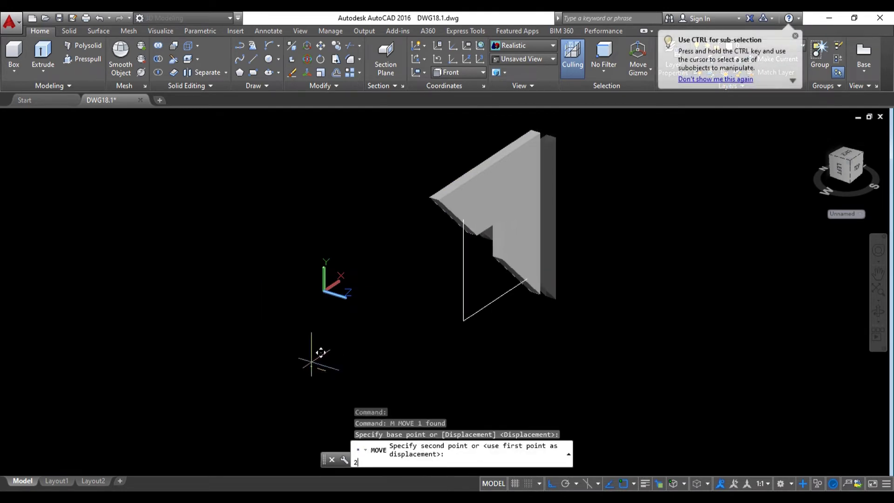
key(Return)
key(Escape)
key(Escape)
shift+middle_drag(320, 352, 321, 279)
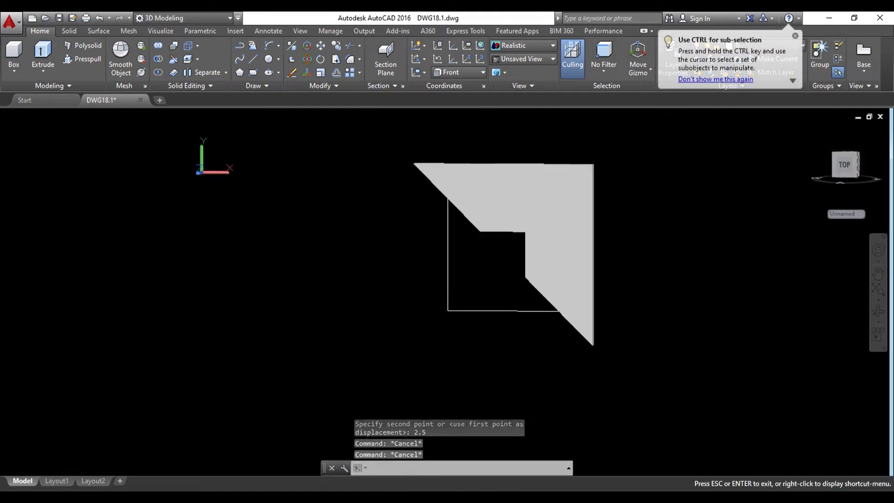
shift+middle_drag(759, 228, 760, 221)
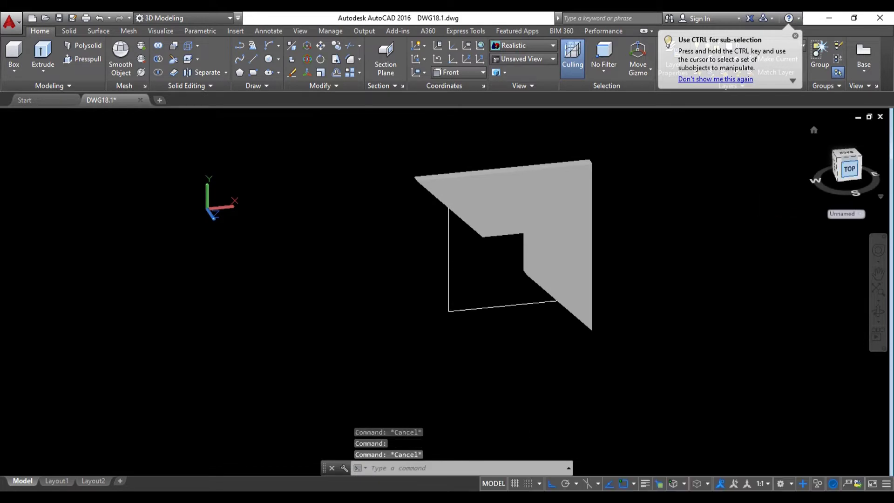
click(848, 168)
scroll(636, 293, down, 4)
scroll(642, 355, down, 2)
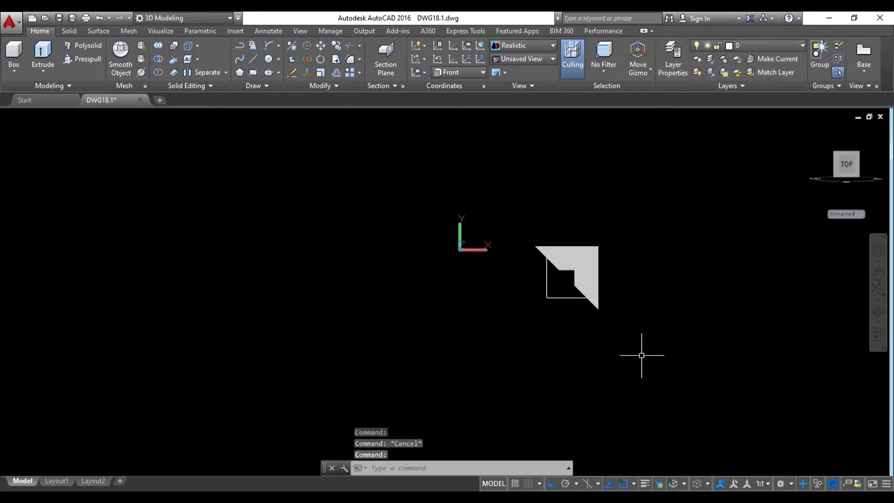
drag(641, 355, 495, 184)
text(MI)
key(Return)
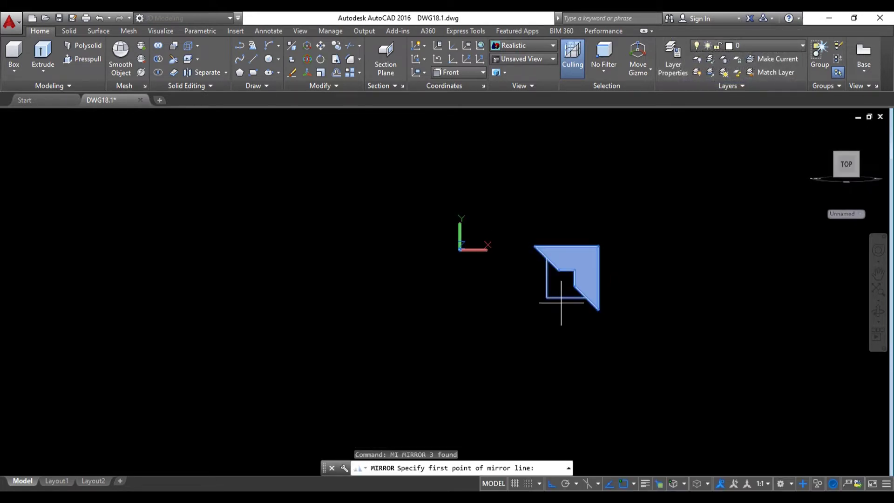
click(546, 297)
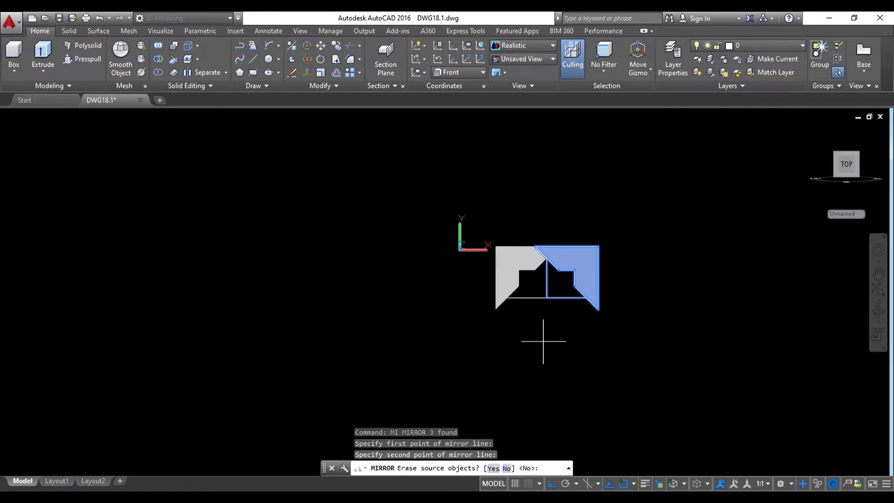
key(Escape)
key(Escape)
mouse_move(551, 260)
middle_down()
mouse_move(453, 261)
mouse_move(467, 114)
middle_up()
scroll(453, 261, up, 3)
key(Escape)
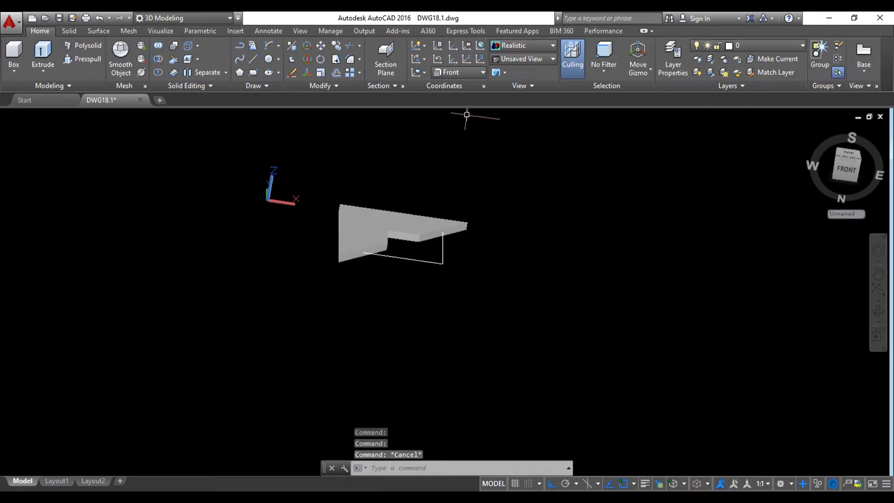
Shade the plate in Shades of Gray, set the UCS to Top, and pan it aside
click(521, 45)
click(607, 62)
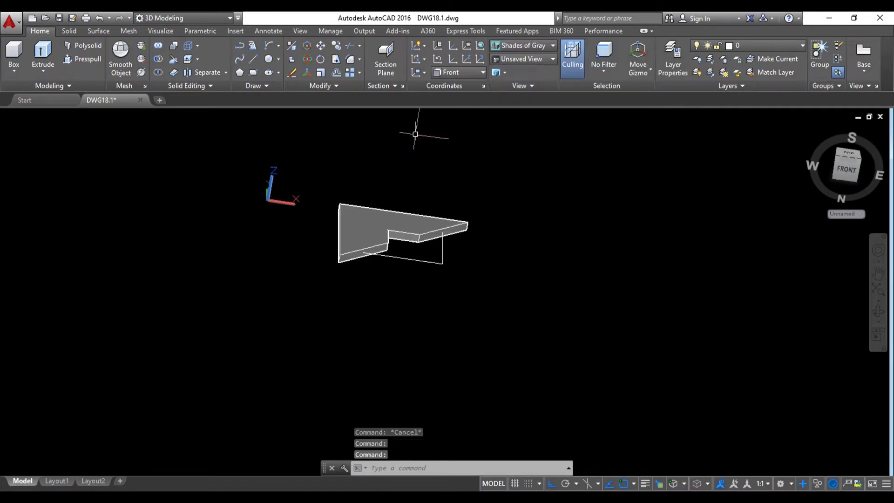
click(454, 73)
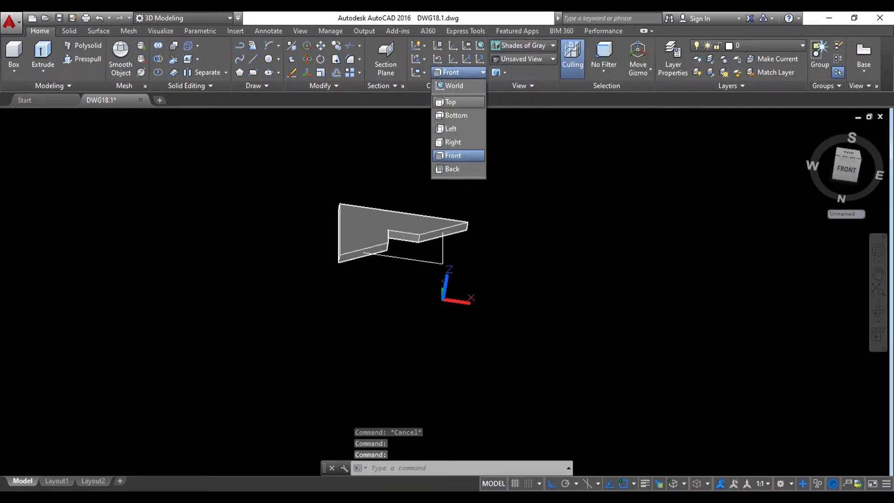
click(450, 101)
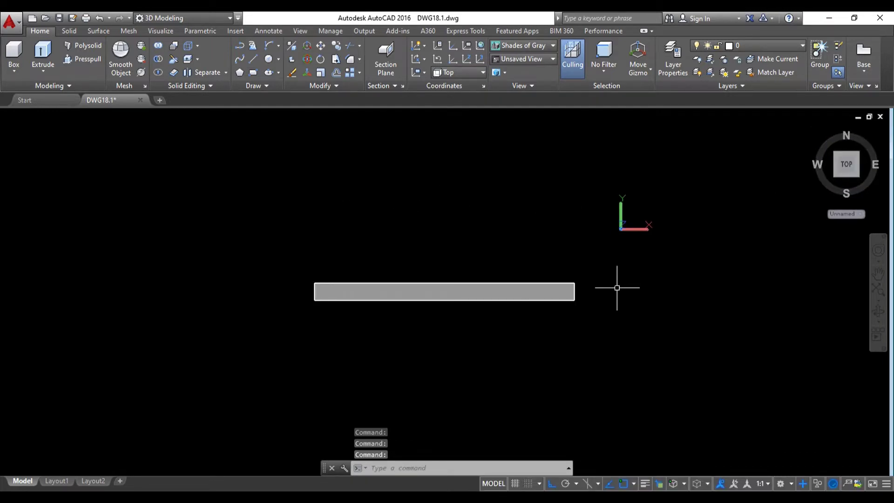
middle_drag(619, 285, 491, 276)
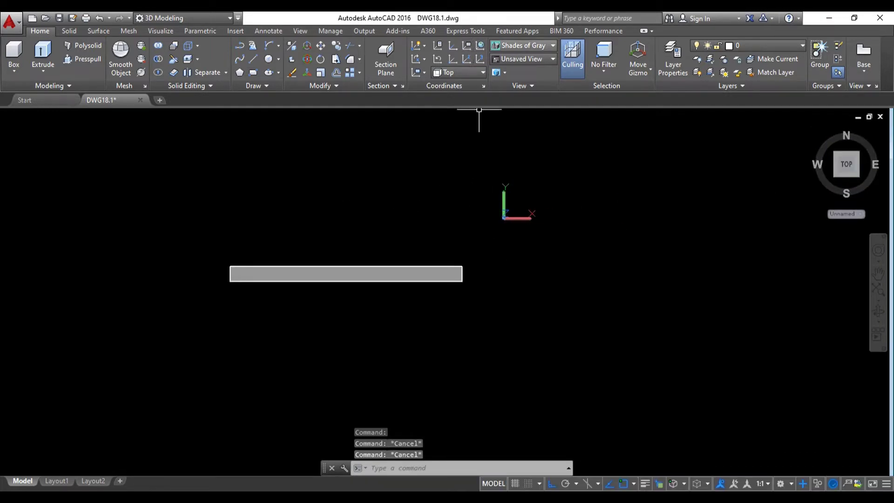
Switch the display to 2D Wireframe and pan to free space
click(521, 45)
click(515, 67)
middle_drag(483, 292, 447, 291)
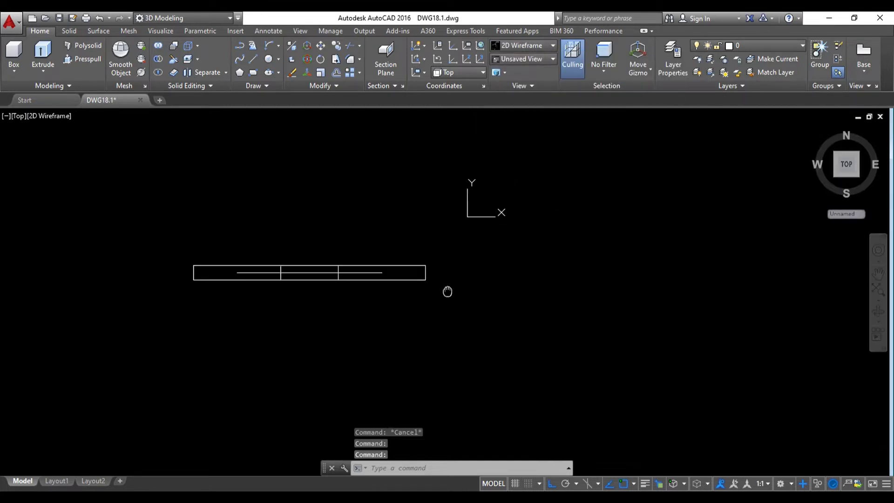
Draw a new 80 by 80 square and centre it in view
text(rec)
key(Return)
click(491, 332)
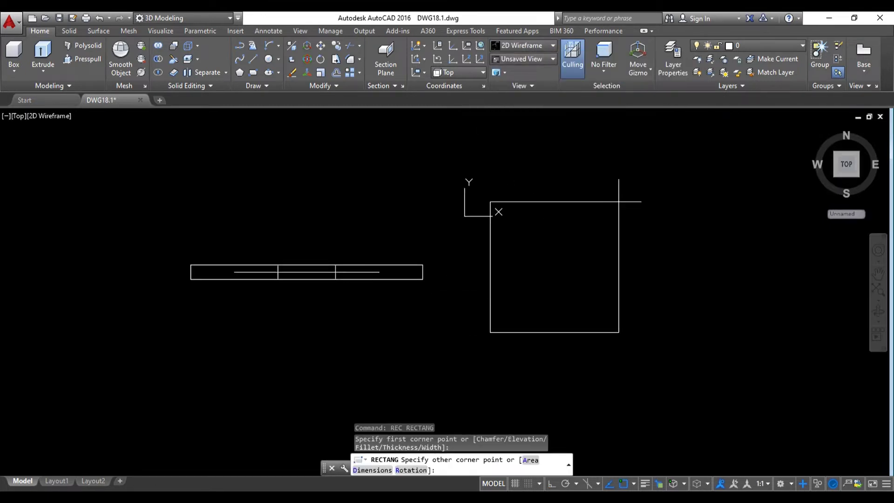
text(d)
key(Return)
key(Return)
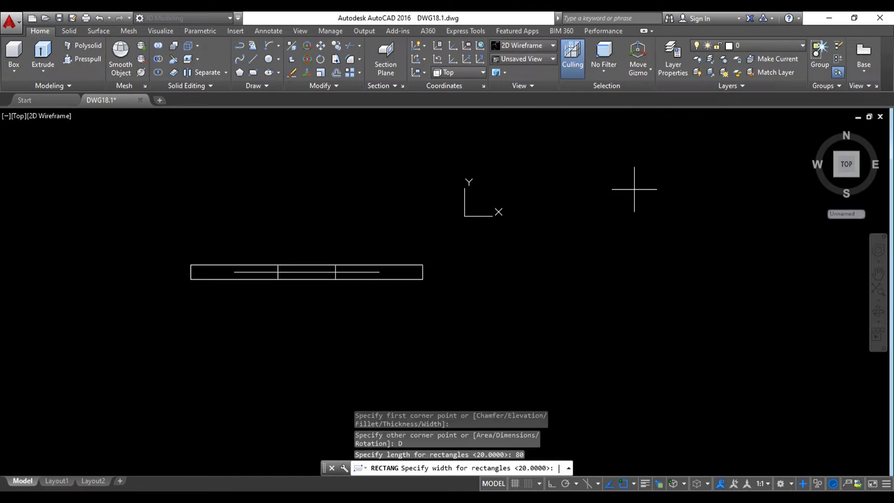
key(Return)
click(634, 189)
key(Escape)
middle_drag(628, 199, 525, 299)
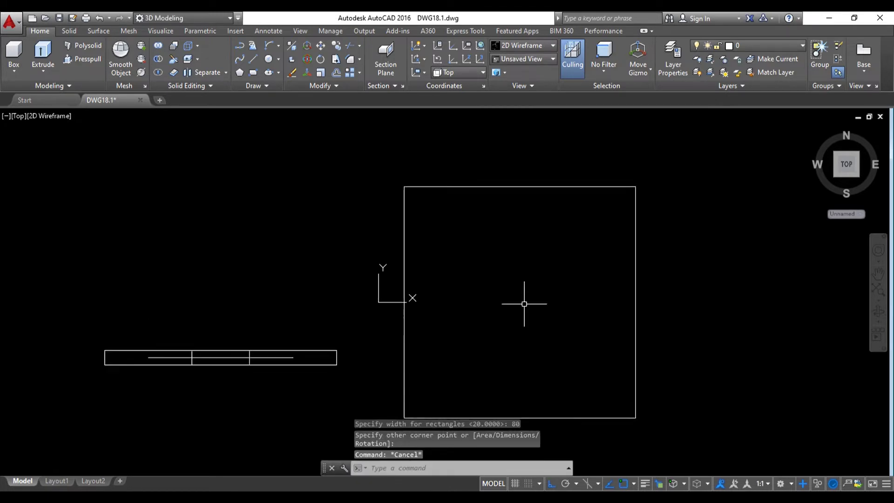
Draw a 20 by 20 square inside the big square
text(rec)
key(Return)
click(521, 322)
text(d)
key(Return)
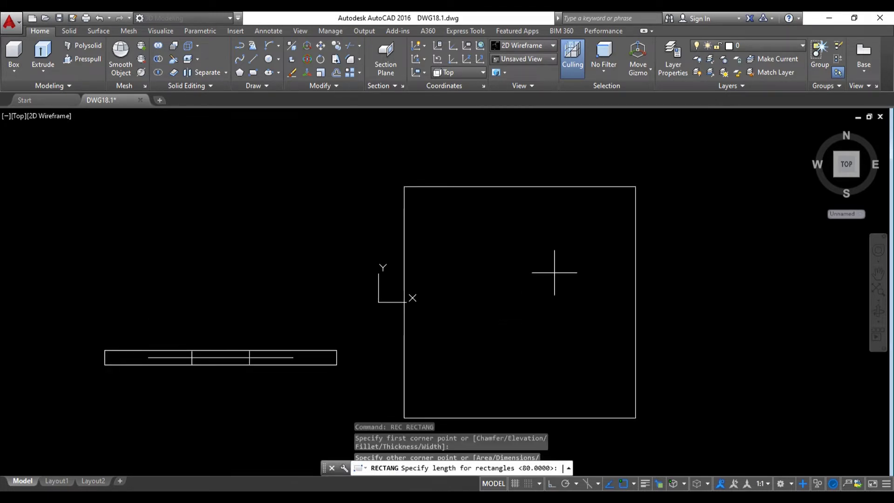
text(20)
key(Return)
text(20)
key(Return)
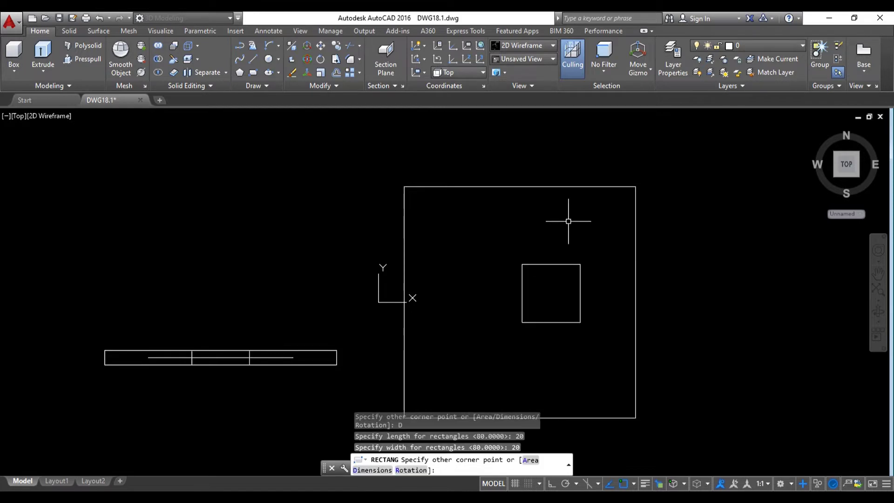
click(568, 221)
Move the 20 by 20 square into position inside the 80 by 80 square
click(585, 321)
click(516, 250)
text(m)
key(Return)
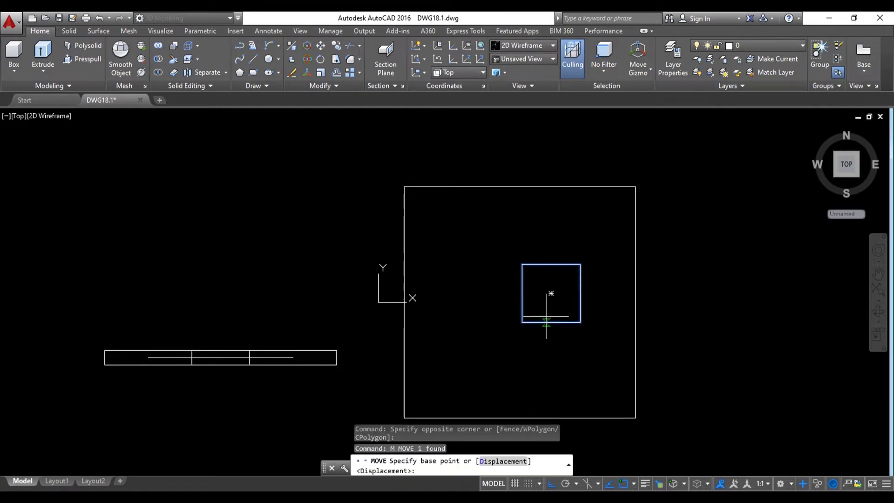
click(551, 294)
click(520, 302)
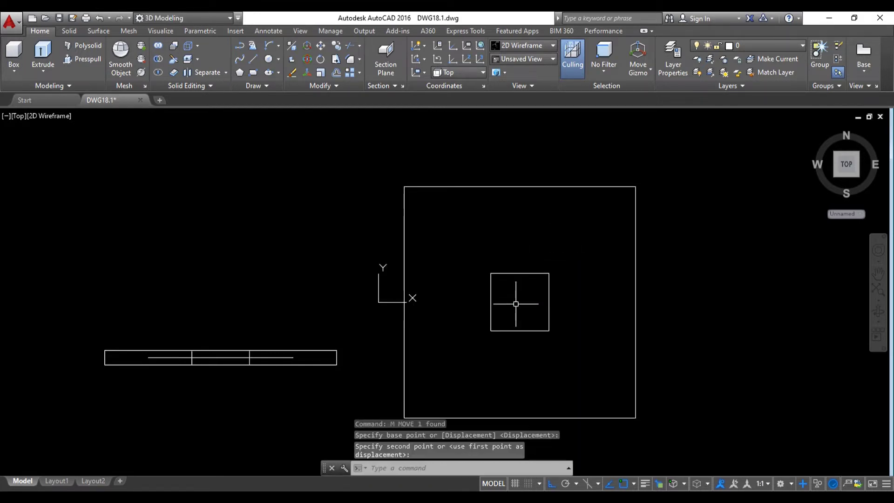
middle_drag(521, 342, 501, 287)
key(Escape)
drag(501, 288, 479, 242)
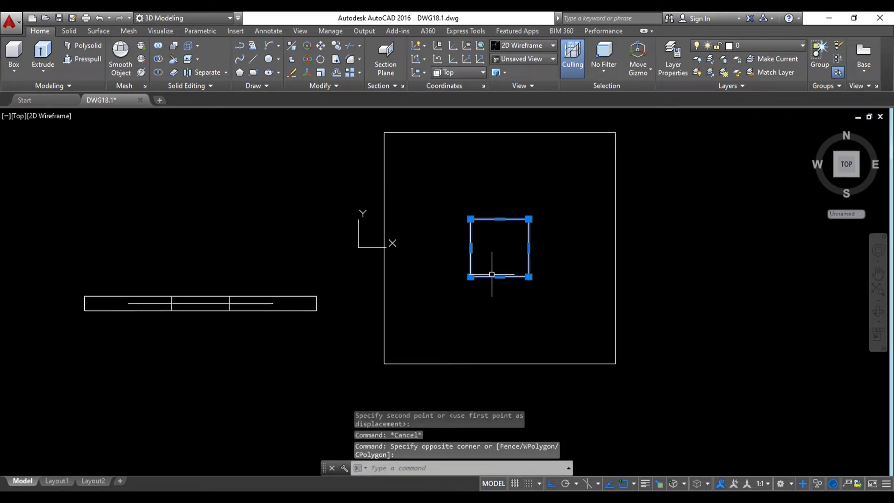
text(m)
key(Return)
click(499, 249)
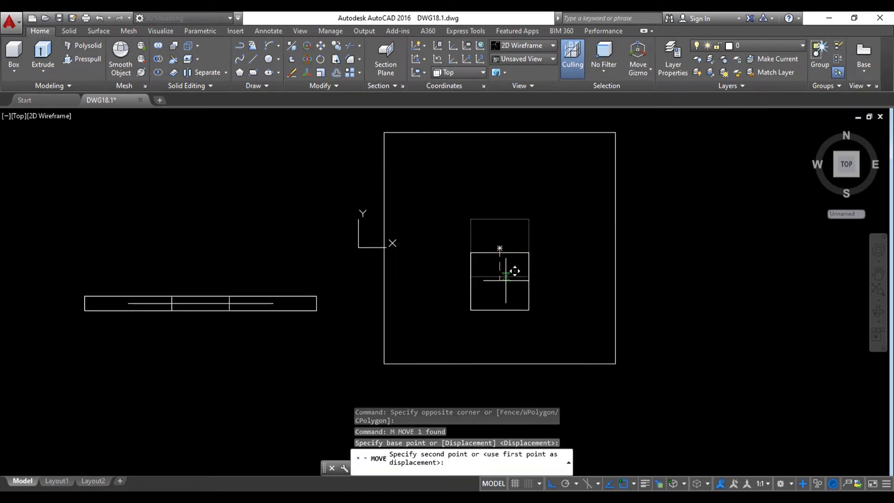
key(Escape)
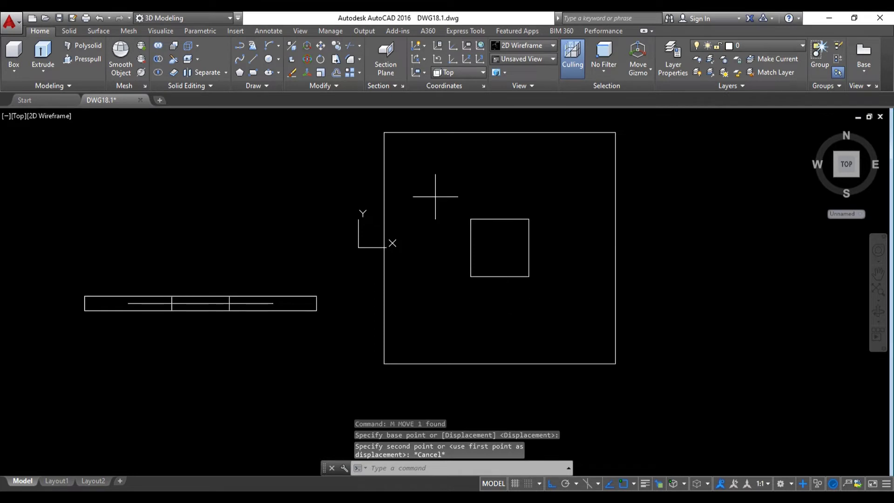
text(l)
key(Return)
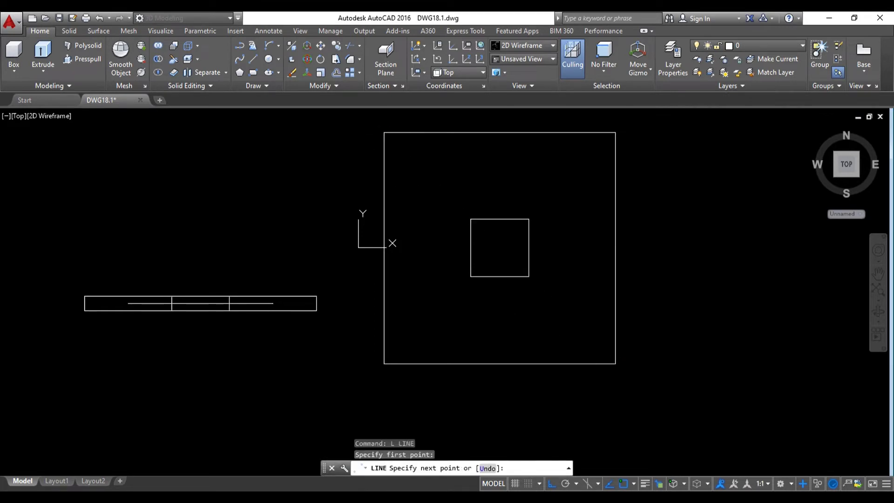
Finish the diagonal and trim away the lower-left edges and the inner diagonal
click(615, 363)
key(Escape)
text(tr)
key(Return)
key(Return)
click(508, 389)
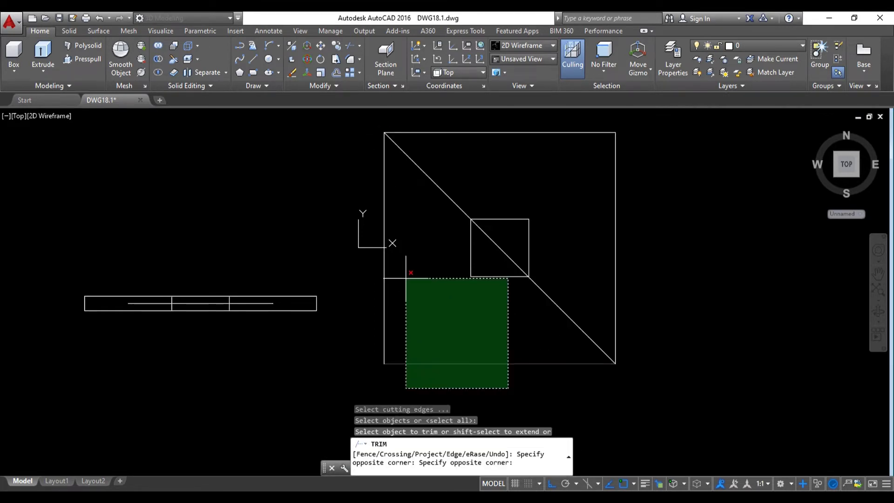
click(363, 251)
click(501, 249)
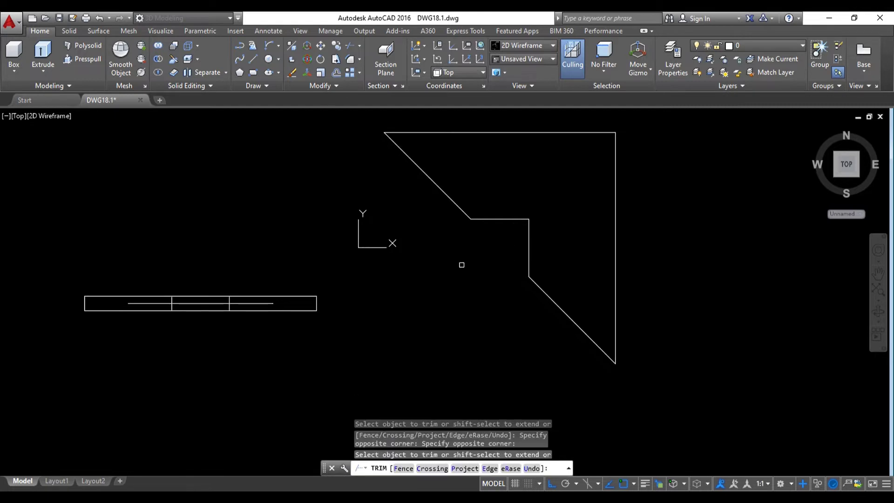
key(Escape)
Join the trimmed segments into one notched triangular outline
scroll(595, 345, down, 5)
click(651, 369)
click(545, 247)
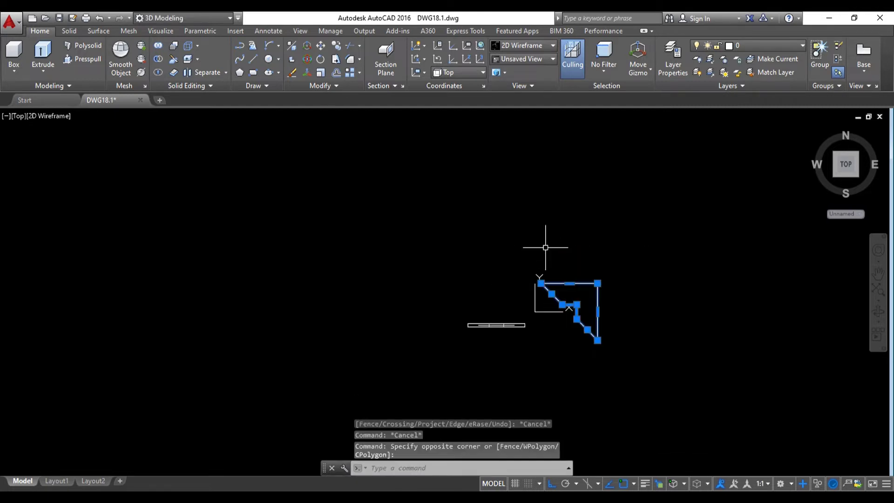
text(j)
key(Return)
key(Escape)
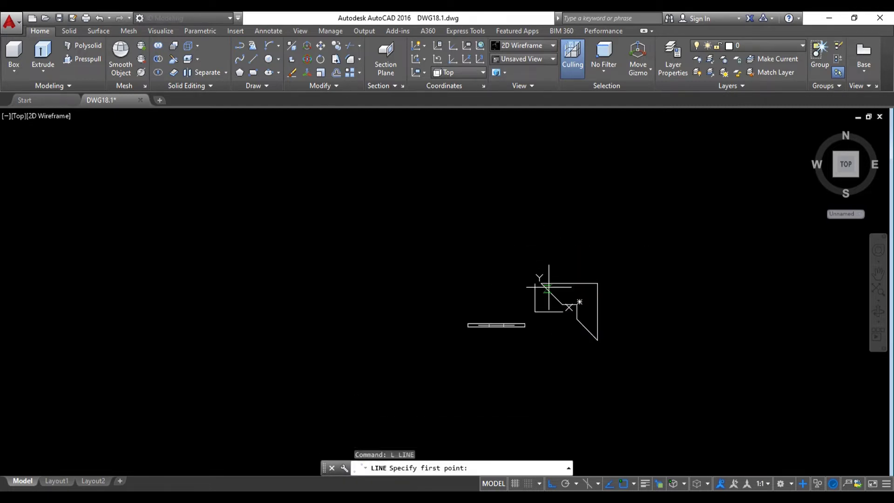
Add a closing line to a snapped midpoint and orbit into a 3D view
click(587, 330)
key(Escape)
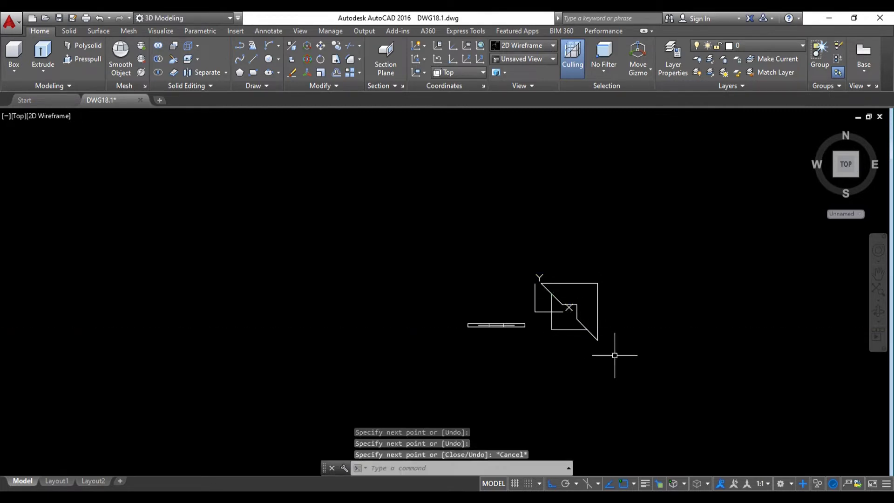
click(608, 320)
click(577, 296)
shift+middle_drag(577, 296, 488, 330)
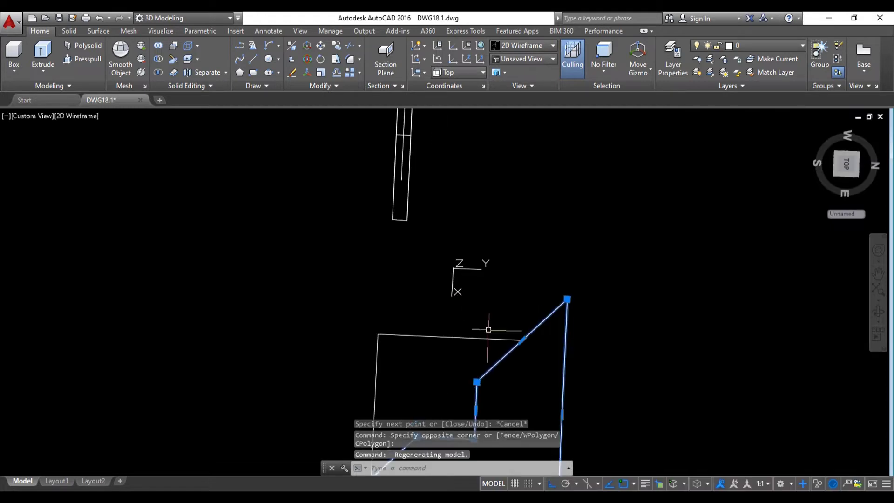
Extrude the second stepped outline to a plate 5 units thick and select it
shift+middle_drag(512, 256, 369, 110)
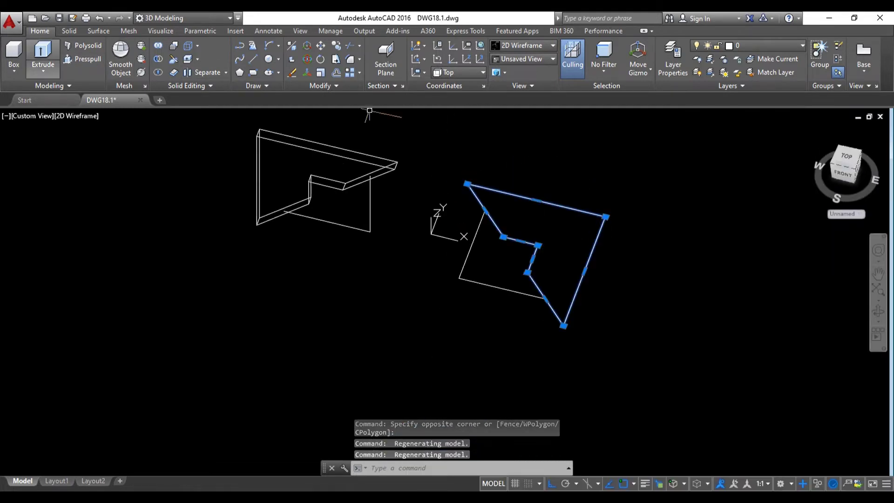
text(5)
key(Escape)
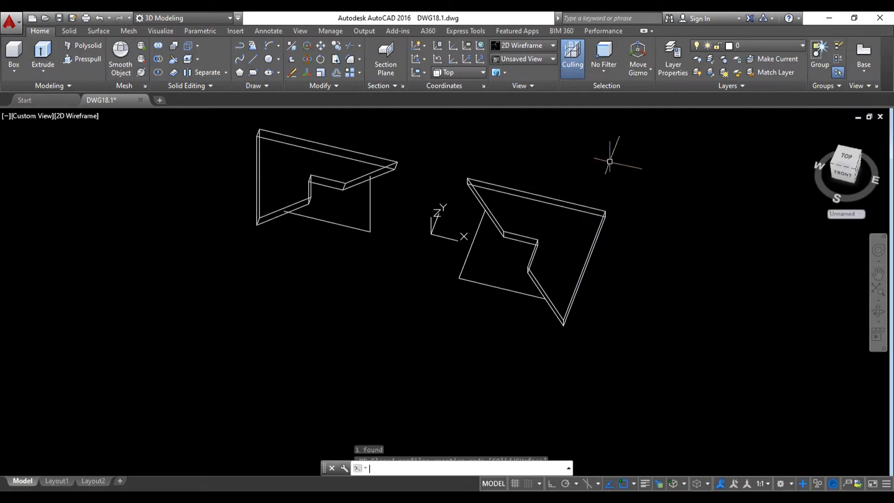
click(608, 158)
click(584, 212)
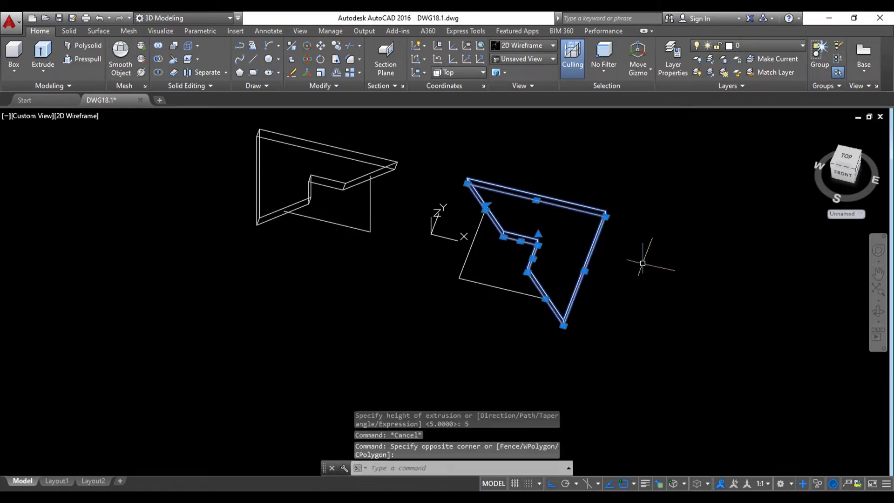
Move the new plate 2.5 units along its thickness, then pick its two loose edges
text(m)
key(Return)
click(658, 194)
text(2.)
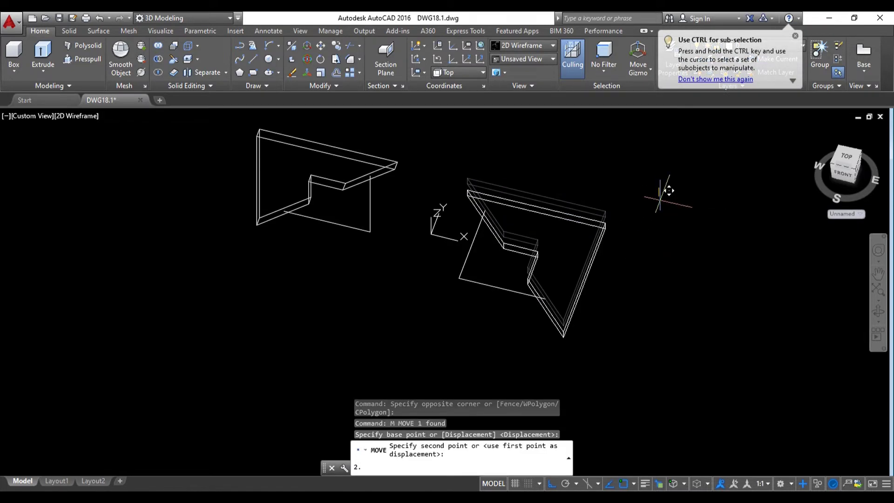
text(5)
key(Return)
shift+middle_drag(660, 194, 642, 205)
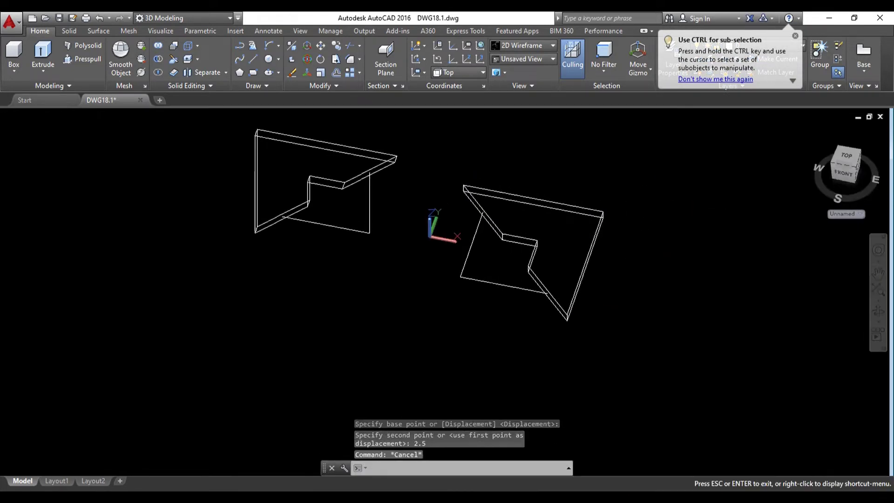
click(464, 269)
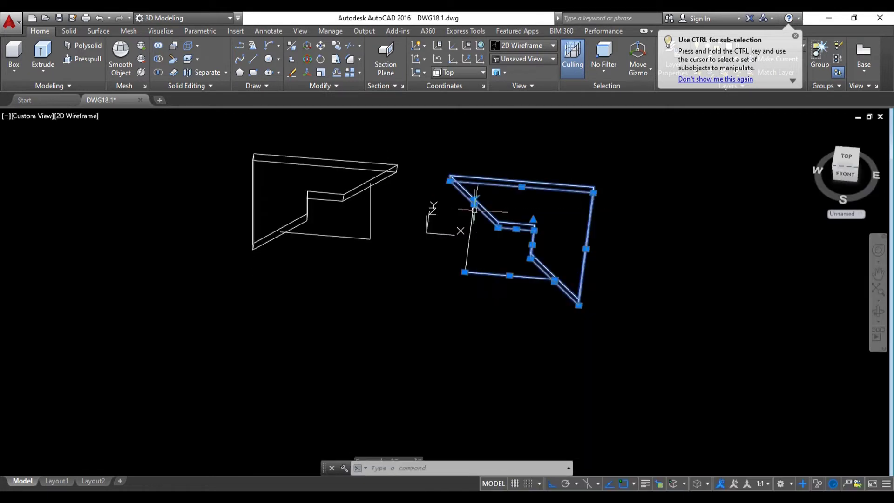
click(475, 288)
Join the right-hand plate's two loose edges into one polyline
text(j)
key(Return)
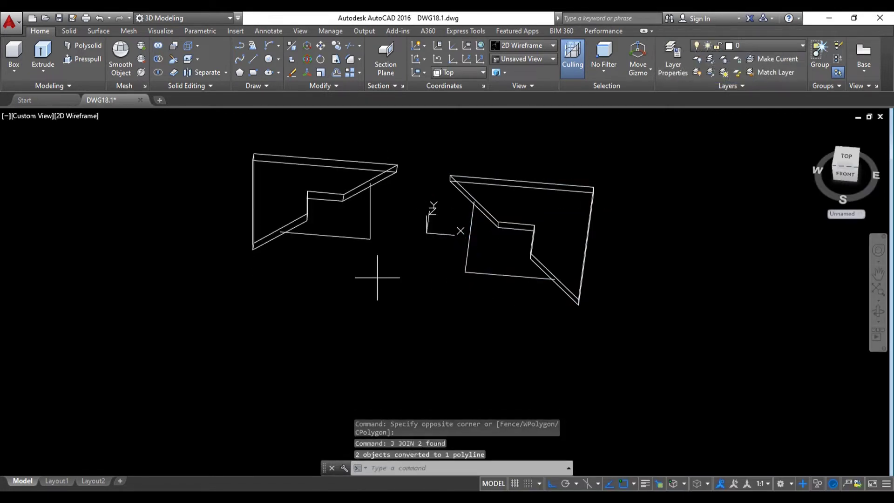
click(377, 278)
click(343, 229)
Move the second plate and its outline by its corner so it meets the first plate
click(502, 335)
click(460, 236)
click(647, 332)
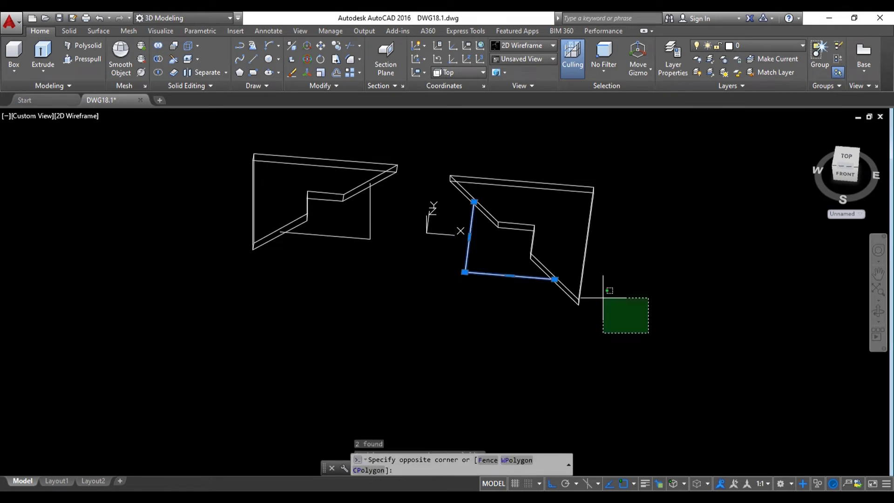
click(492, 219)
text(M)
key(Return)
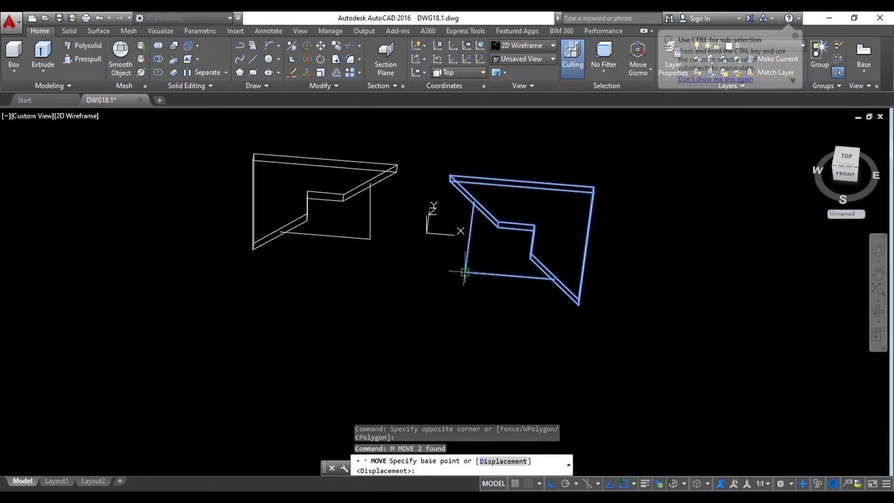
click(465, 272)
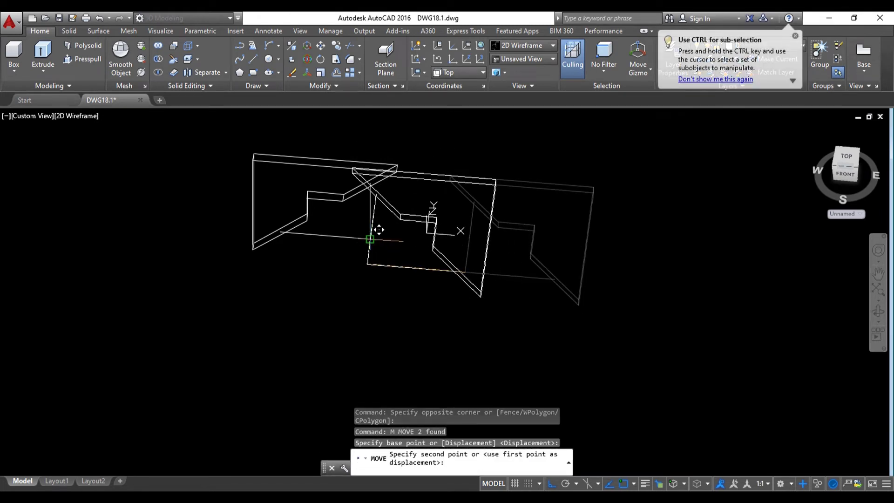
key(Escape)
mouse_move(393, 274)
shift+middle_down()
mouse_move(447, 284)
mouse_move(429, 260)
mouse_move(341, 311)
mouse_move(326, 279)
mouse_move(300, 266)
mouse_move(369, 260)
mouse_move(410, 182)
mouse_move(372, 146)
mouse_move(413, 114)
shift+middle_up()
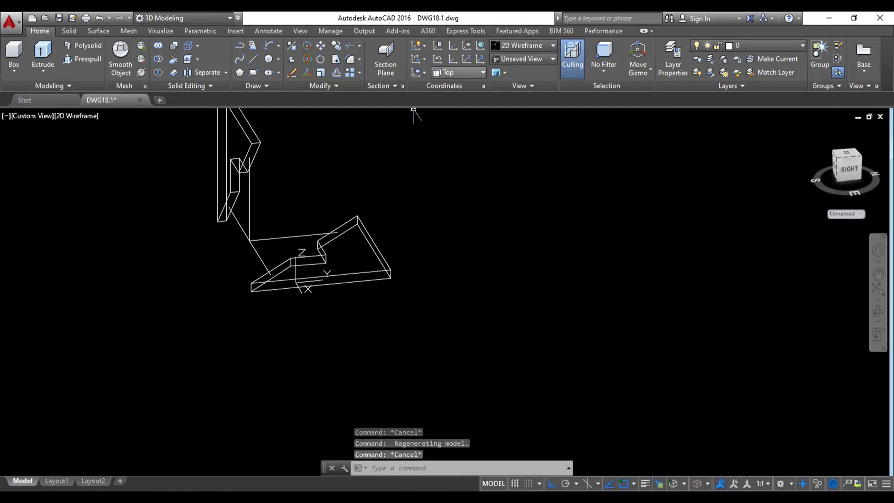
Switch the UCS to the Right preset and draw an 80 × 80 square
click(458, 72)
click(458, 142)
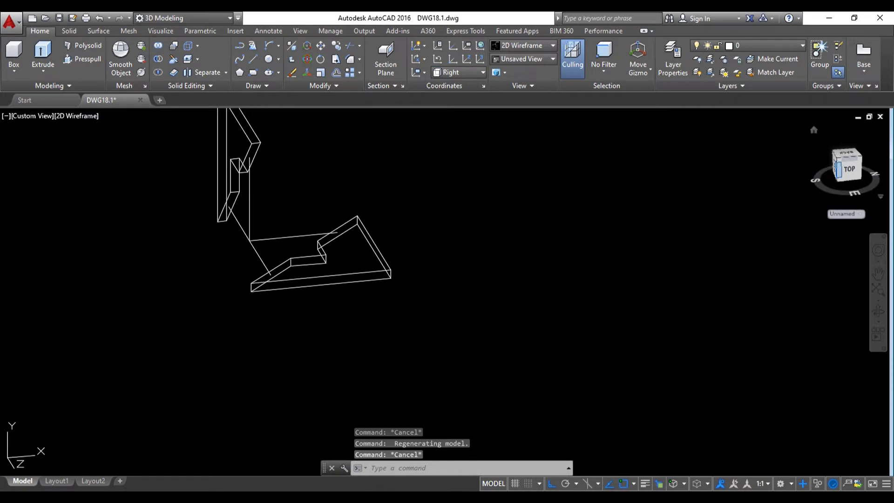
middle_drag(573, 289, 365, 286)
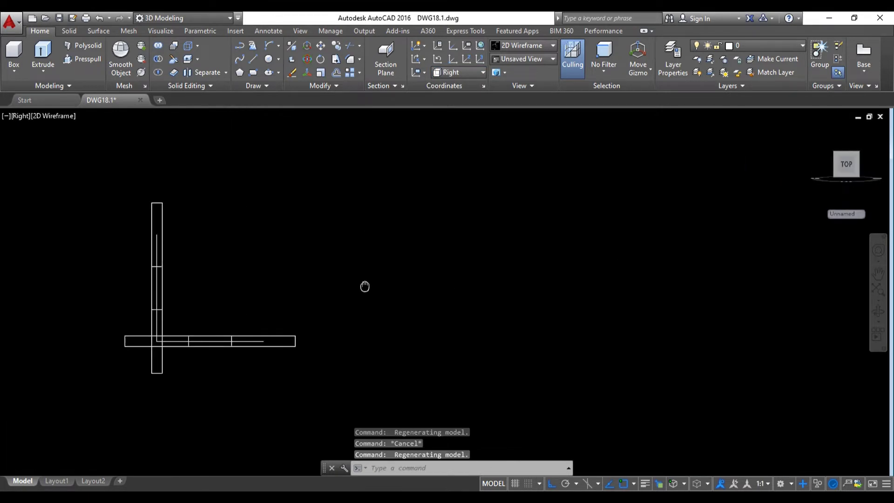
text(rec)
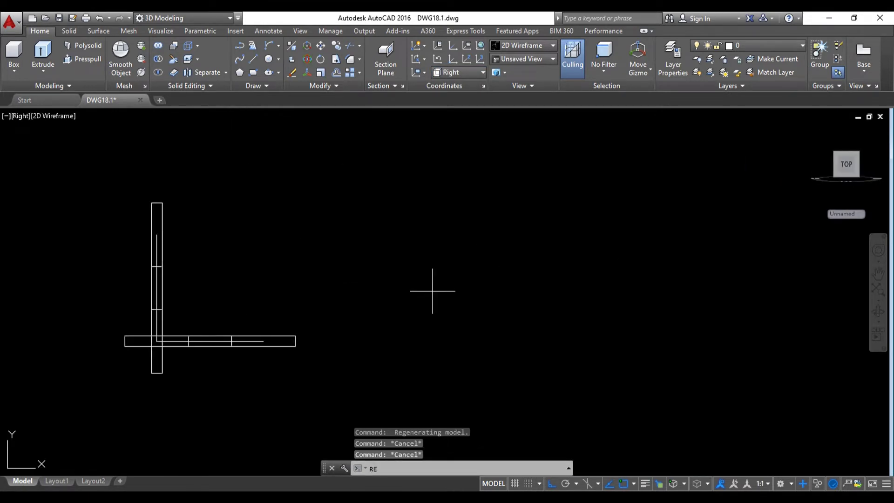
key(Return)
click(431, 292)
text(d)
key(Return)
text(80)
key(Return)
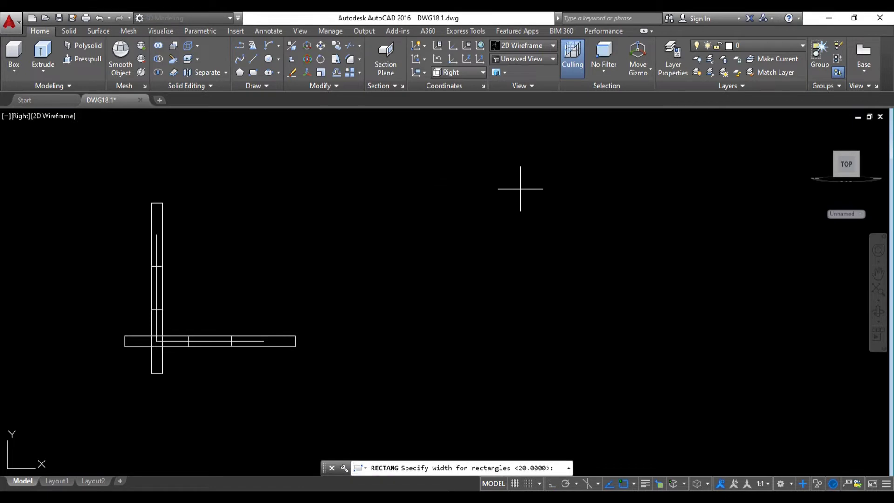
text(80)
key(Return)
click(520, 189)
key(Escape)
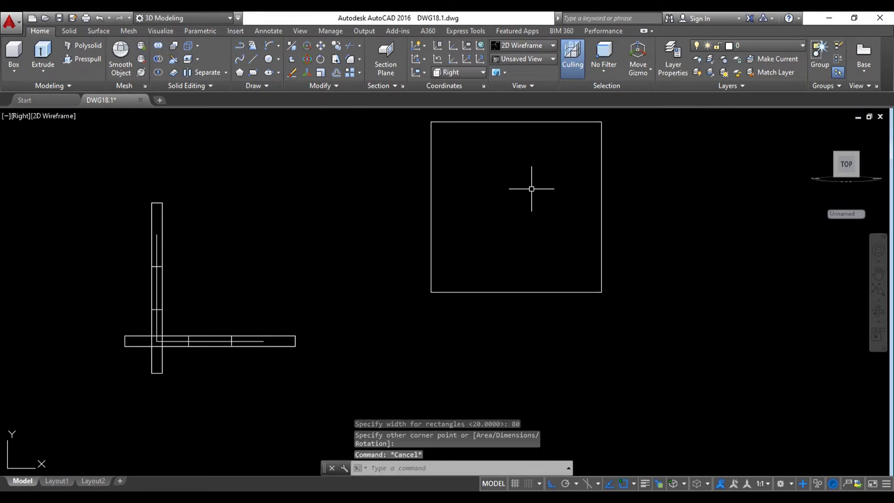
Draw a diagonal line across the 80 × 80 square to its opposite corner
text(l)
key(Return)
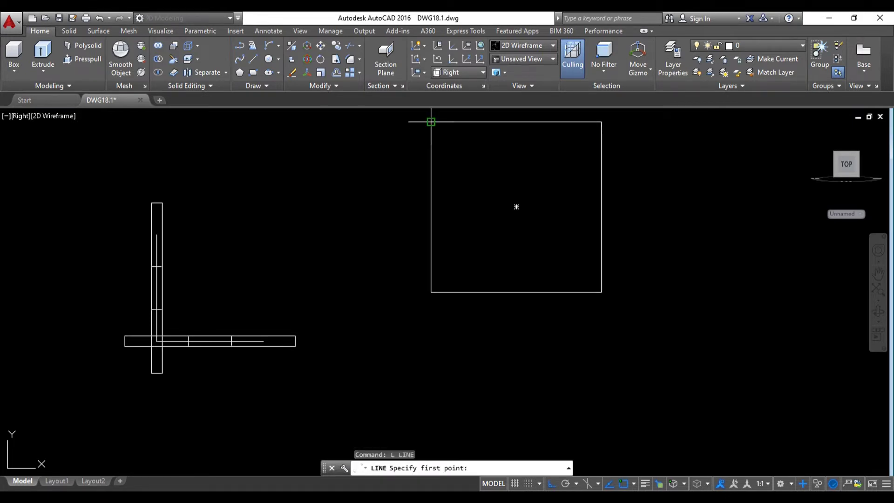
click(601, 292)
key(Escape)
Draw a small 20 × 20 square beside the large one
text(rec)
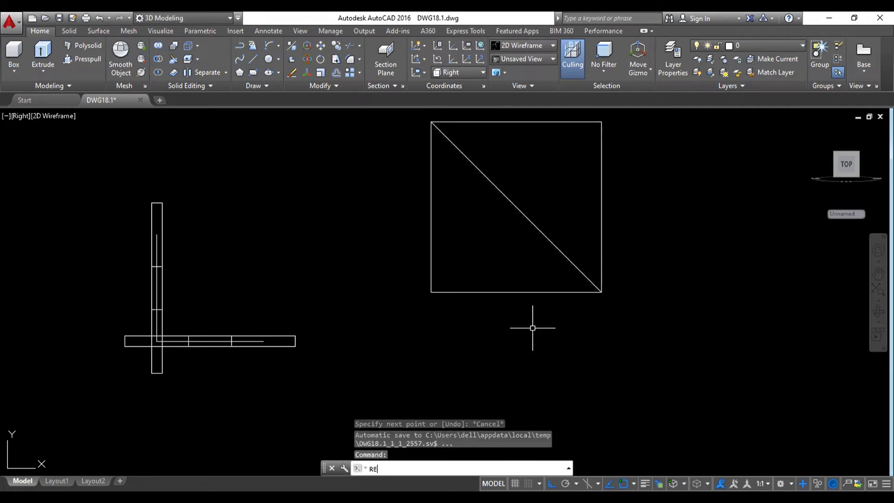
key(Return)
click(386, 369)
text(d)
key(Return)
text(20)
key(Return)
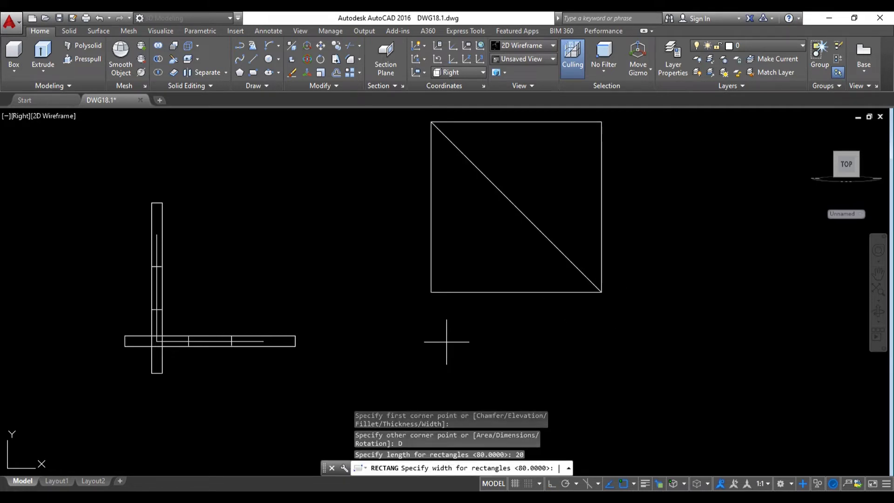
text(20)
key(Return)
click(446, 341)
key(Escape)
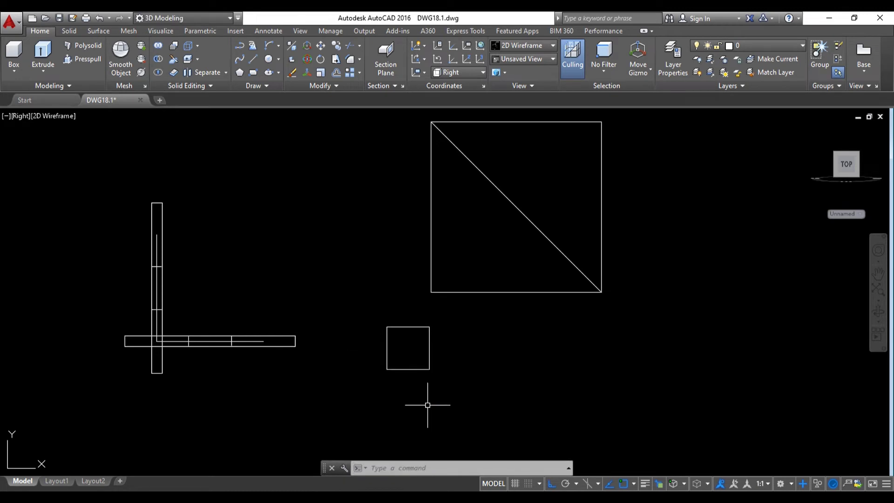
Move the 20 × 20 square to the centre of the 80 × 80 square
drag(425, 405, 334, 309)
text(m)
key(Return)
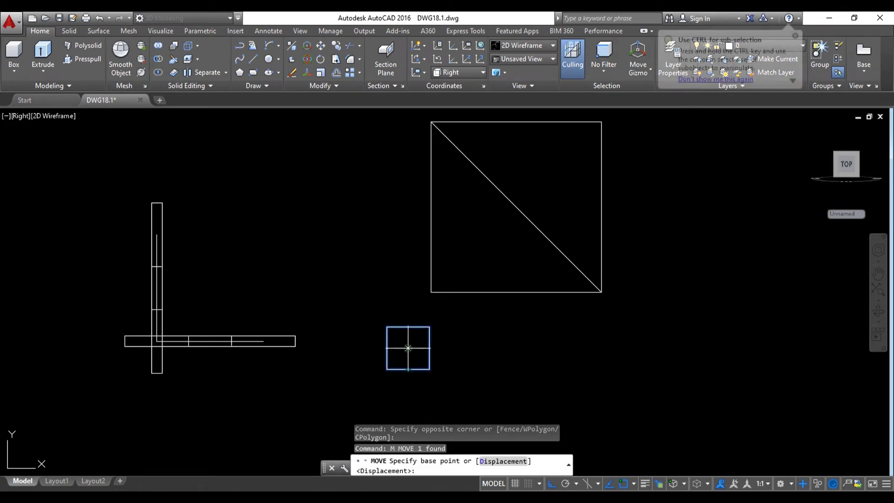
click(408, 348)
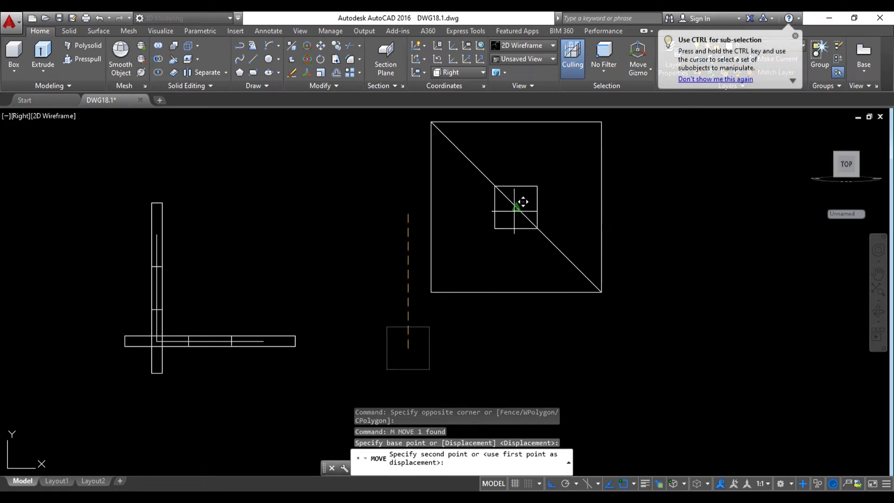
click(514, 210)
text(TR)
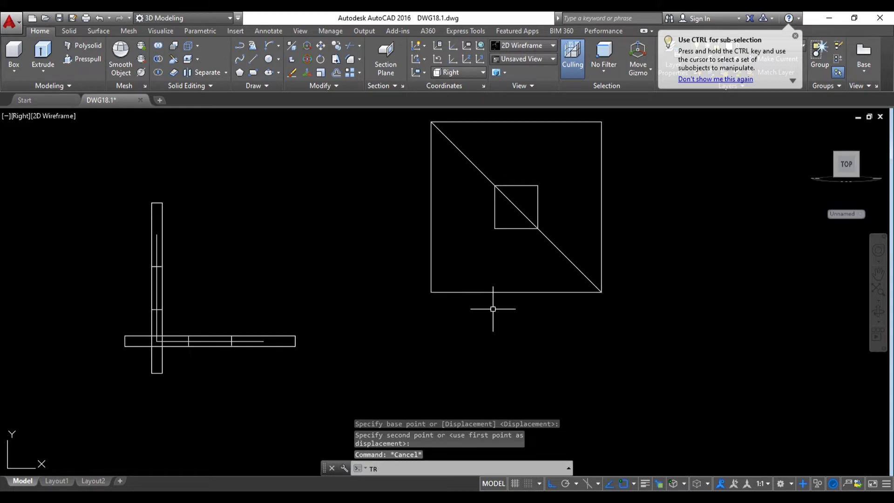
Try trimming the squares with windows, setting trim projection to None
key(Return)
key(Return)
click(502, 346)
click(375, 206)
key(Return)
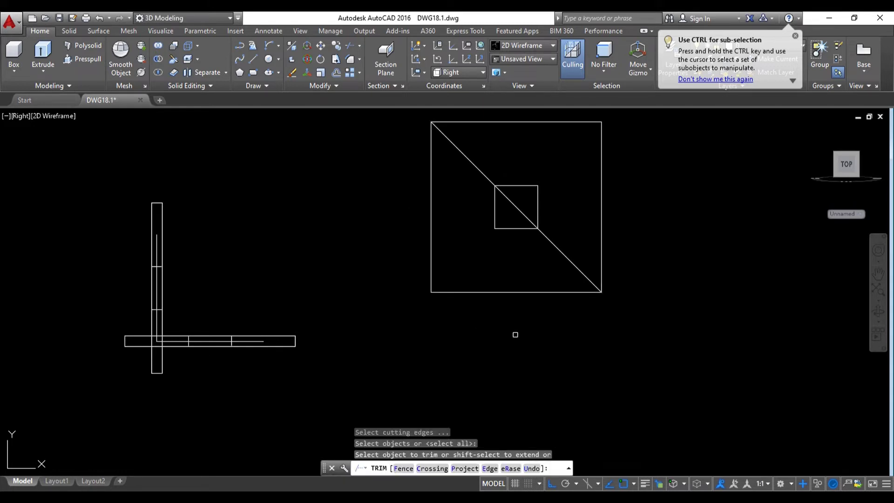
click(514, 333)
click(433, 212)
key(Return)
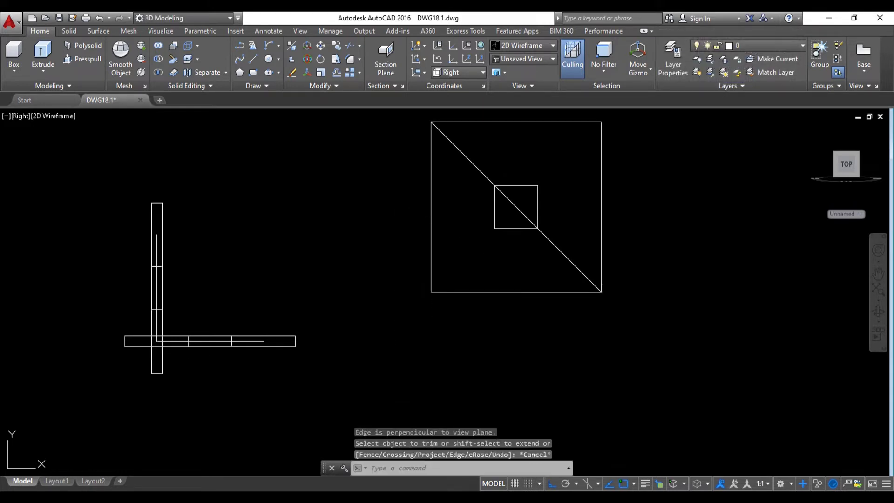
key(Return)
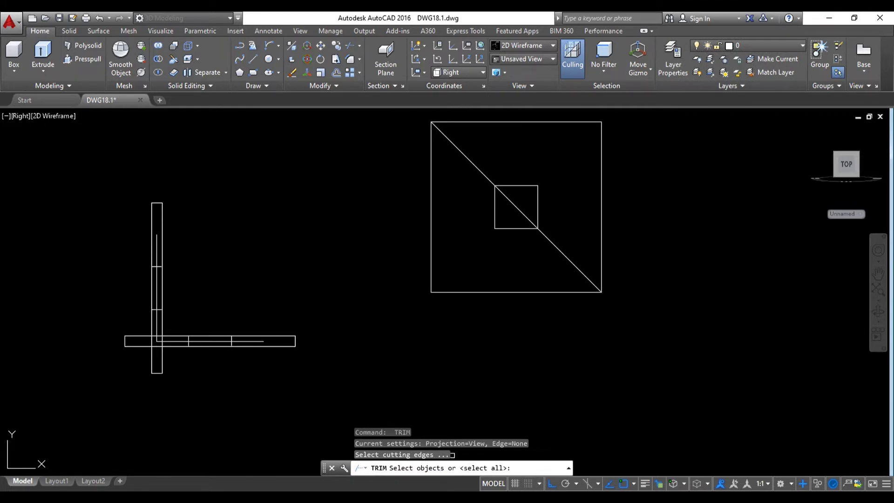
key(Return)
text(p)
key(Return)
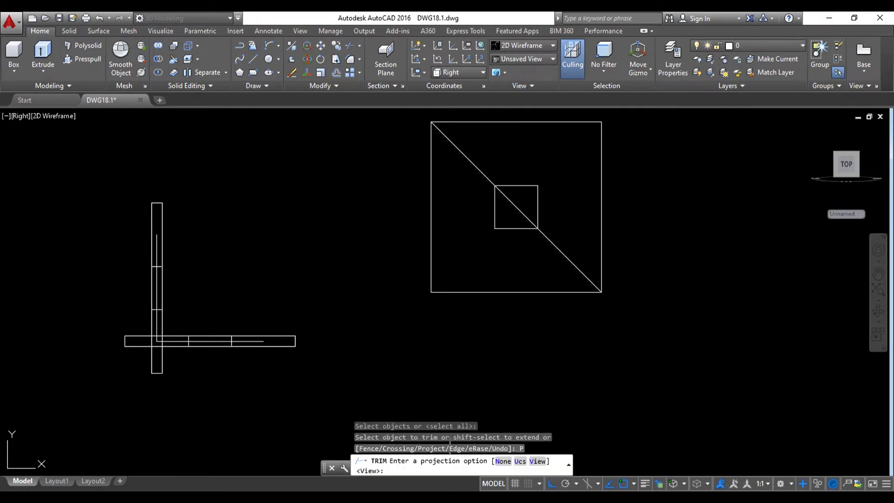
text(n)
key(Return)
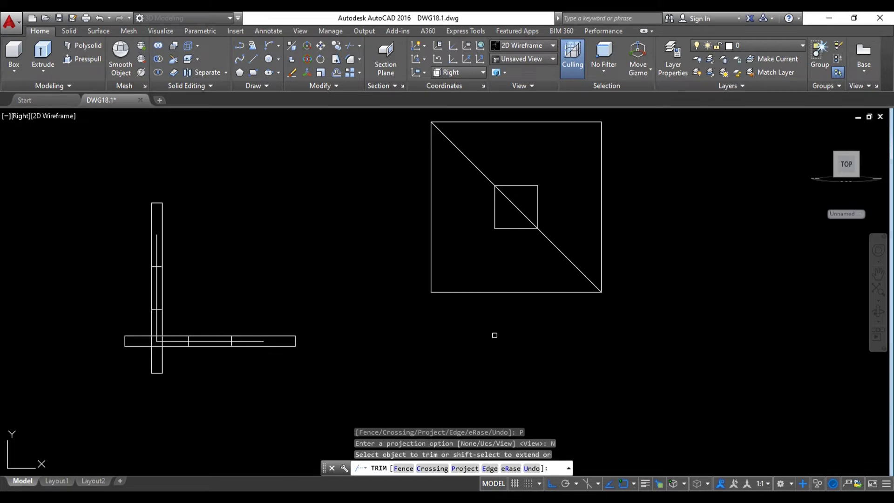
key(Return)
Retry TRIM with different edge projection options after orbiting the view into 3D
key(Return)
key(Return)
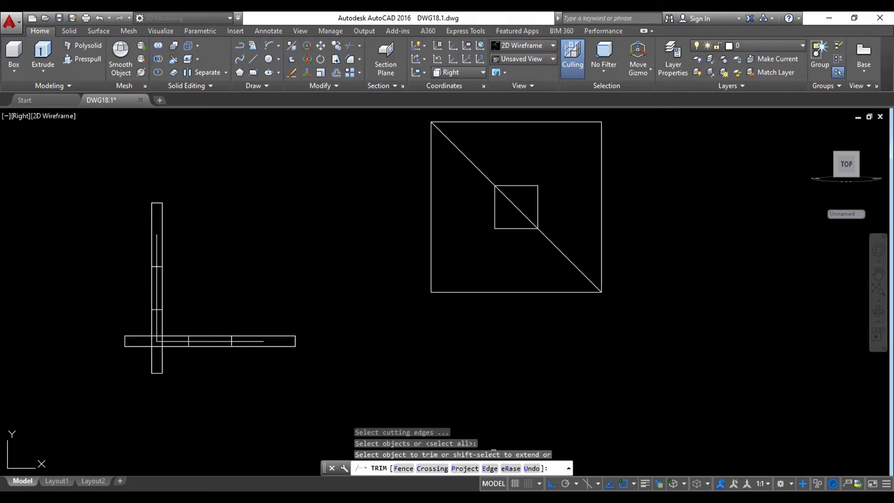
text(p)
key(Return)
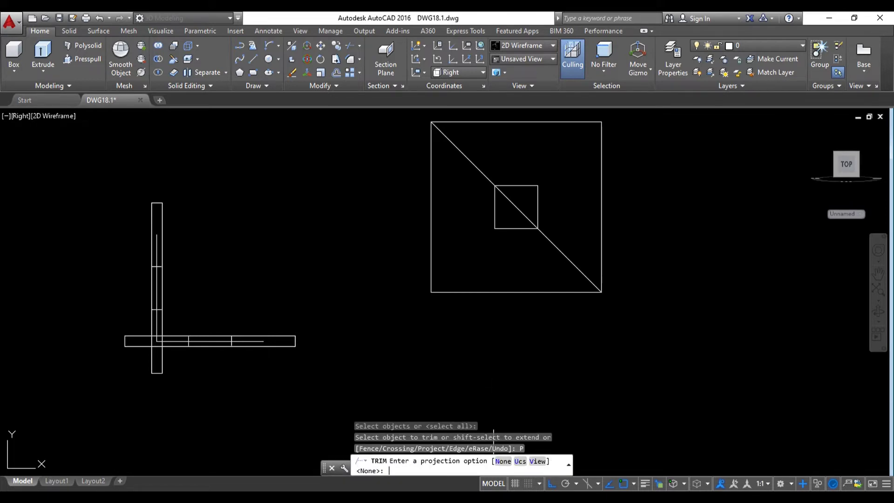
text(u)
key(Return)
click(497, 233)
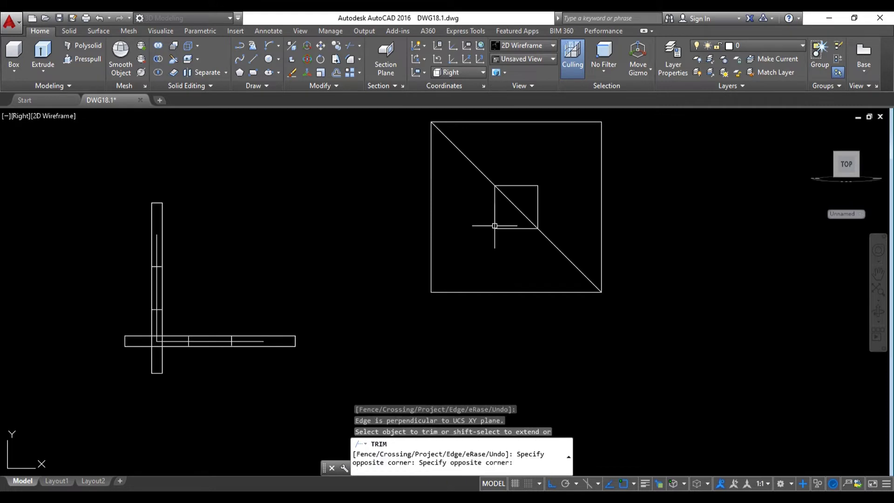
key(Escape)
shift+middle_drag(497, 233, 478, 300)
key(Return)
key(Return)
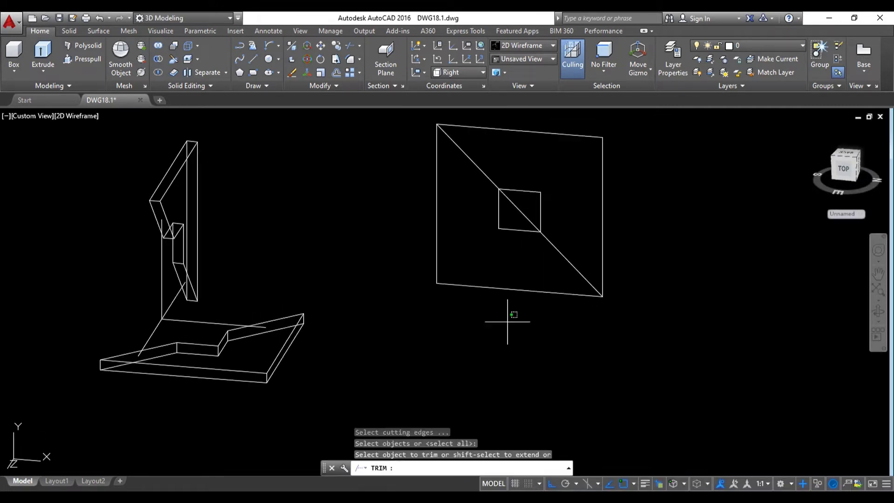
drag(515, 309, 461, 273)
key(Escape)
key(Return)
key(Return)
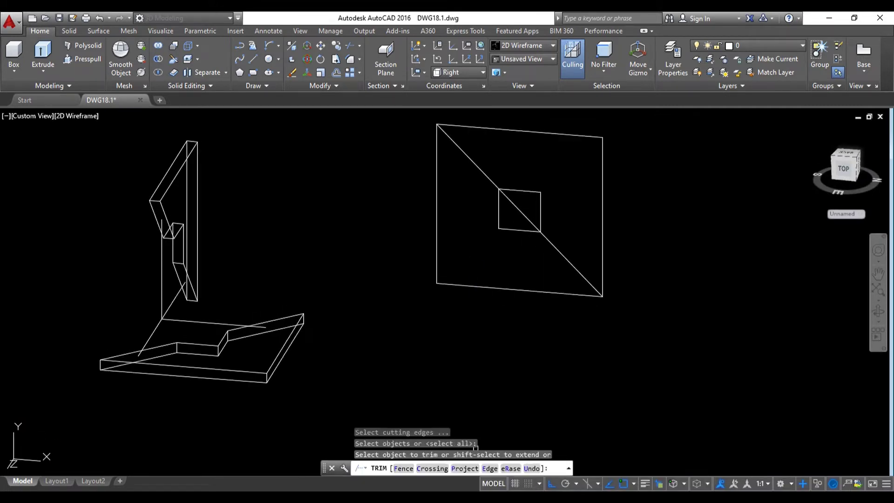
text(P)
key(Return)
text(N)
key(Return)
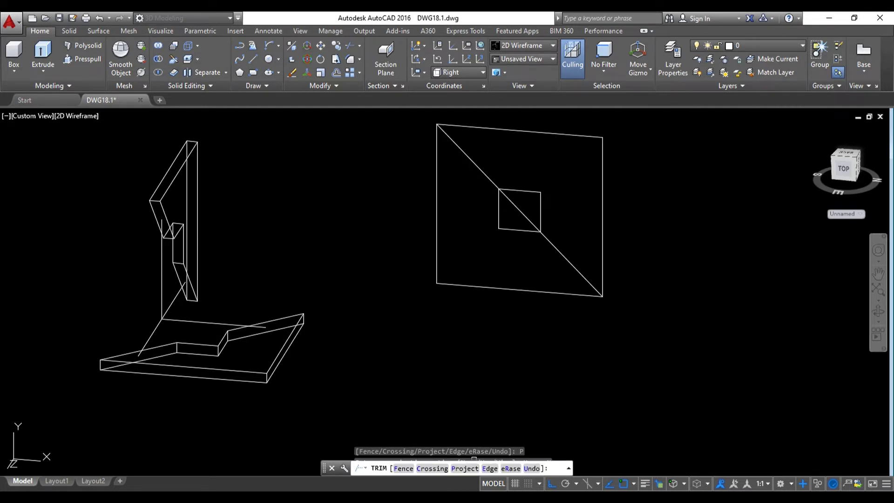
key(Escape)
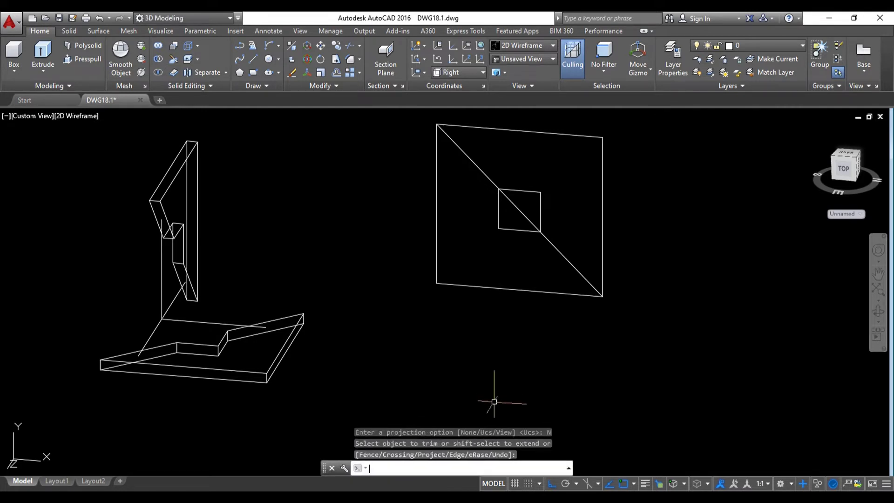
Set trim projection to View and cut away the lower-left and inner-square edges
key(Return)
key(Return)
text(P)
key(Return)
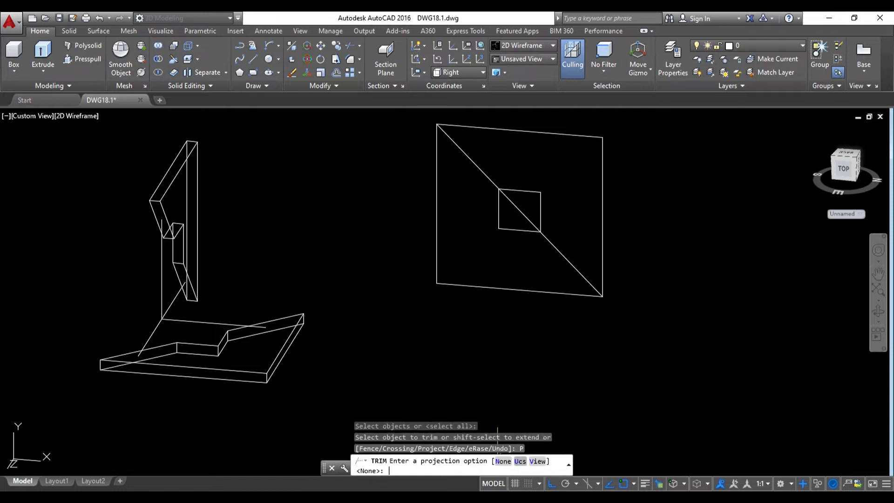
text(V)
key(Return)
click(505, 288)
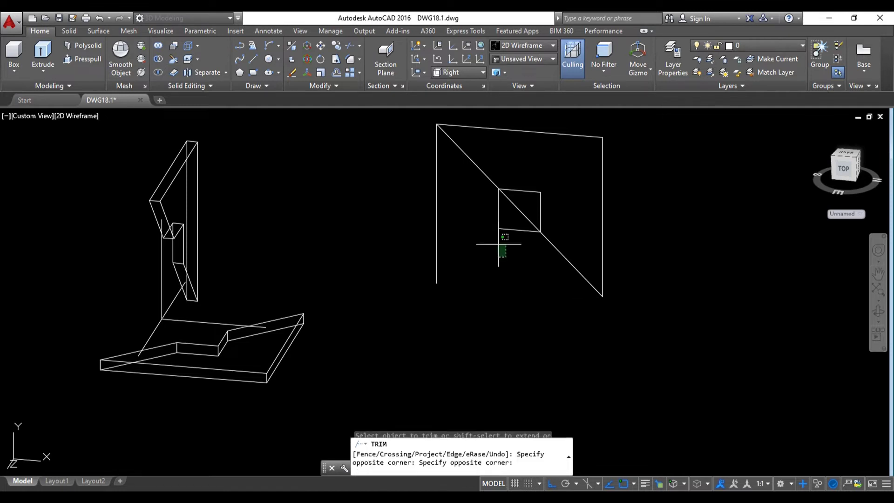
click(505, 257)
click(412, 205)
Finish trimming and select the trimmed outline, cancelling a stray hatch command
key(Escape)
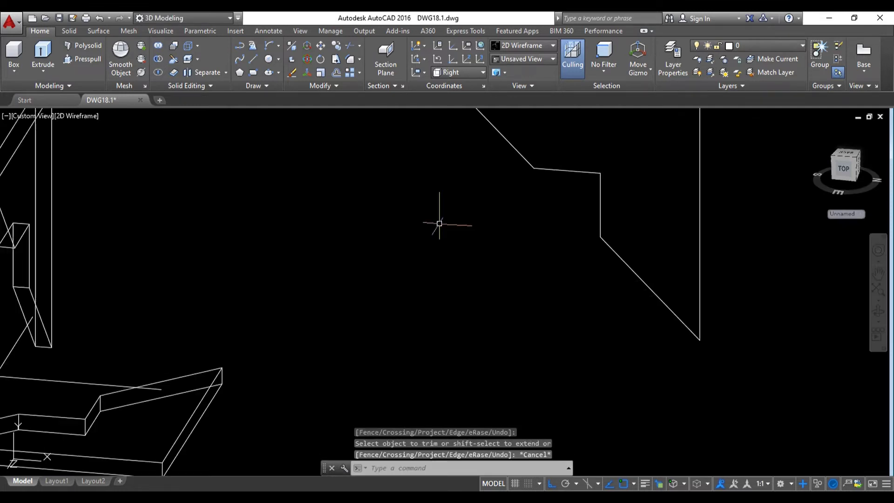
shift+middle_drag(405, 194, 500, 247)
click(645, 367)
click(423, 159)
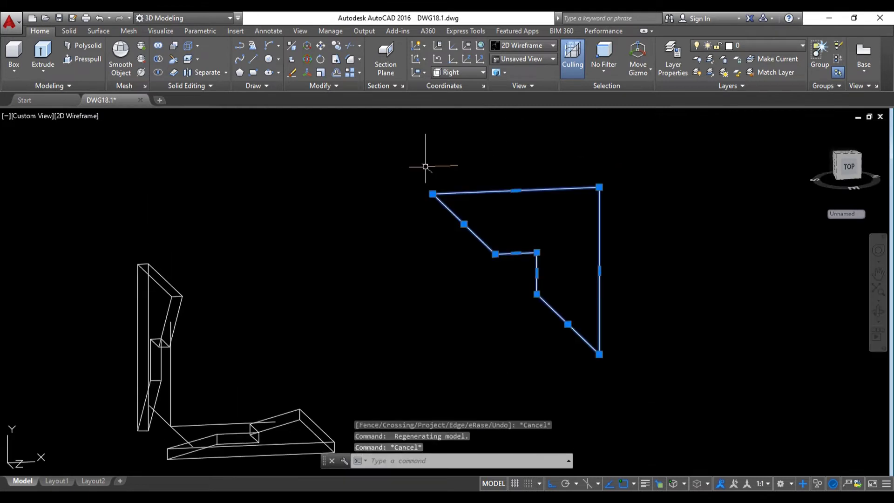
text(h)
key(Return)
key(Escape)
key(Escape)
click(367, 114)
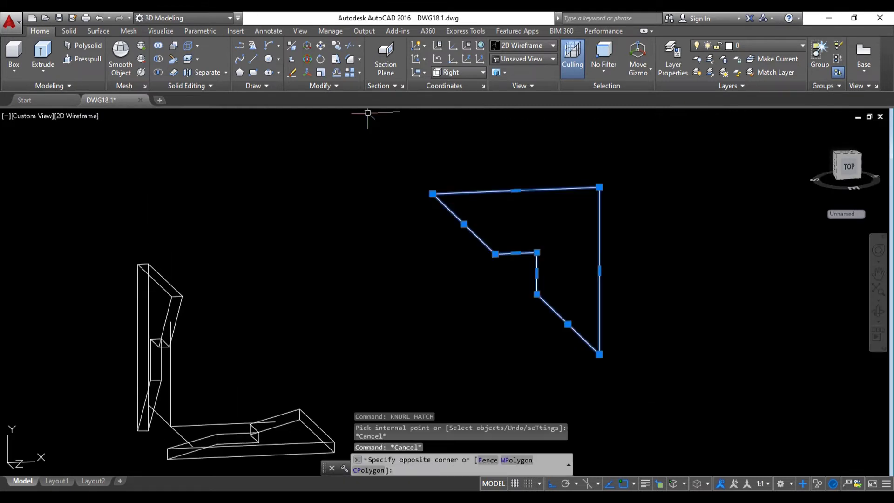
click(389, 136)
text(h)
click(744, 409)
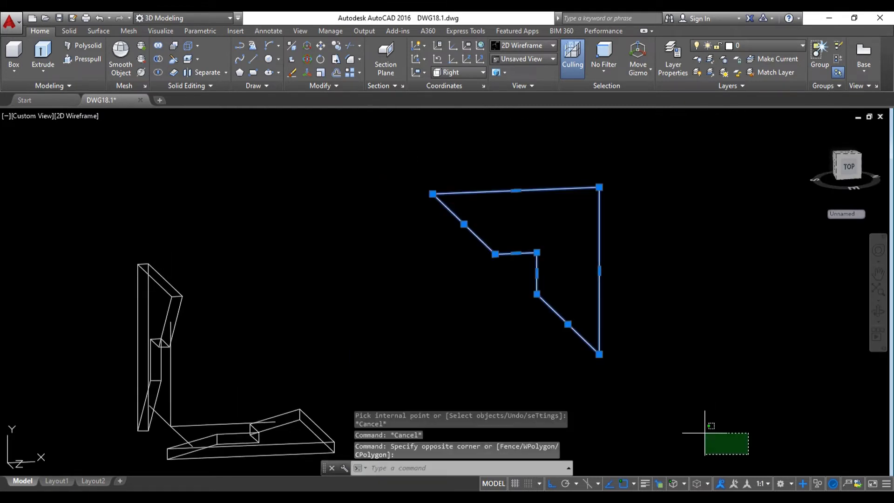
key(Escape)
Join the trimmed outline edges into a single polyline and check the result
click(663, 375)
click(417, 162)
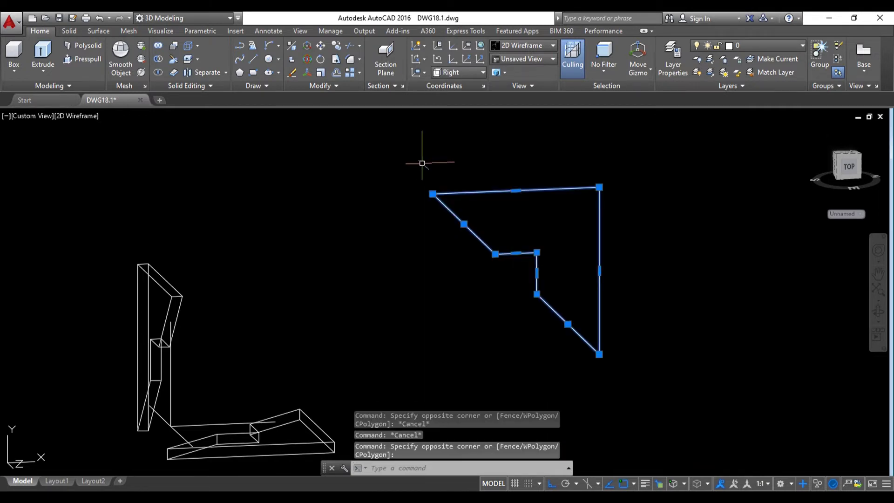
text(j)
key(Return)
key(Escape)
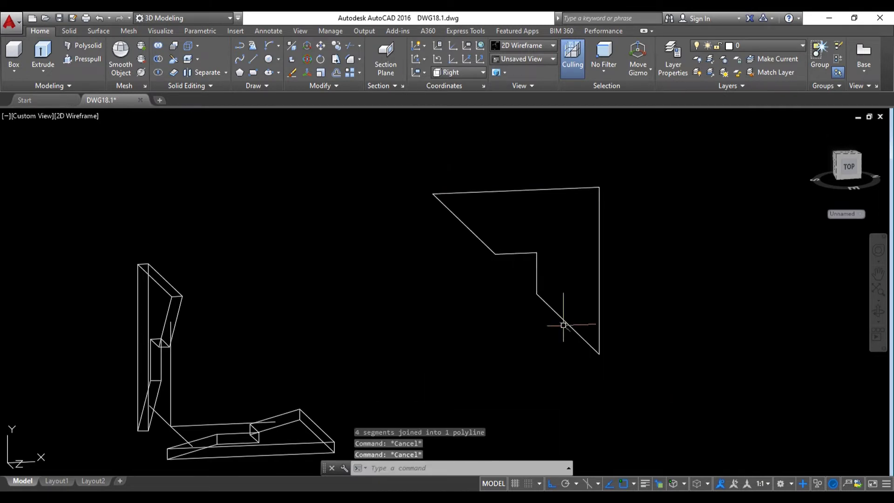
click(568, 309)
click(549, 309)
key(Escape)
key(Escape)
Draw a vertical line down from the notch corner and a horizontal line from the lower diagonal
text(l)
key(Return)
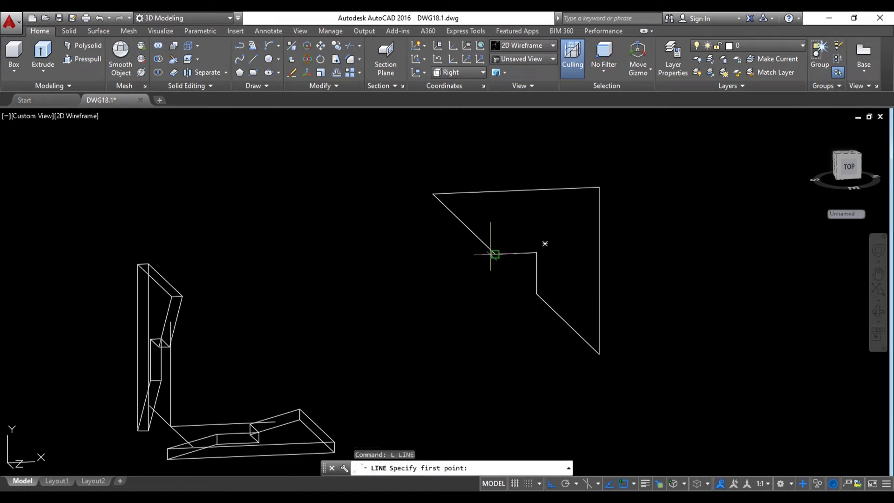
click(463, 224)
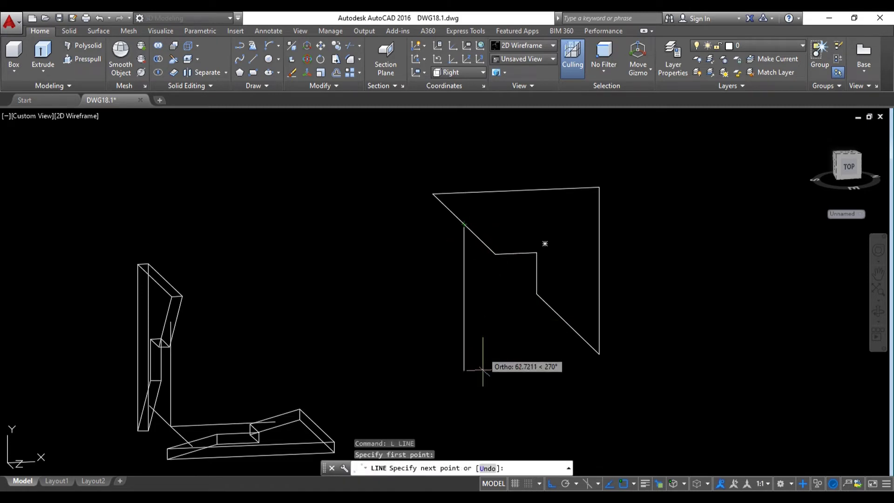
click(484, 396)
key(Return)
Trim the new lines' overhangs and join them into one outline
key(Return)
click(568, 325)
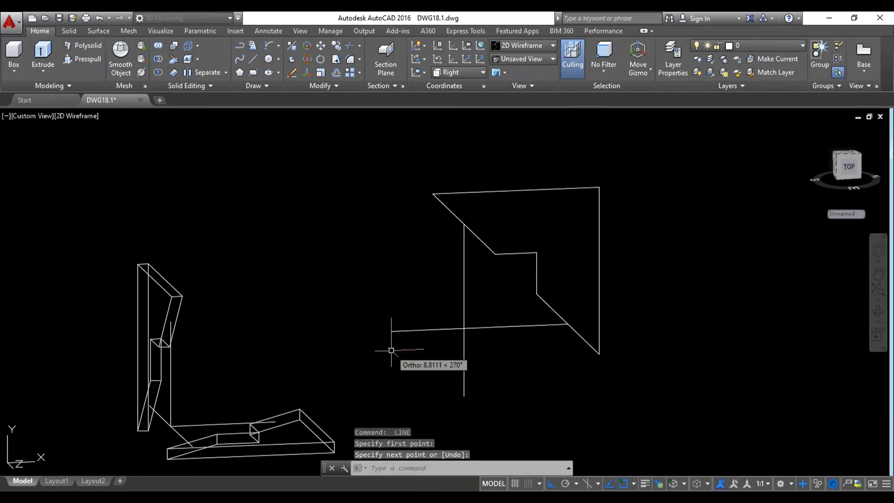
click(391, 331)
text(tr)
key(Return)
key(Return)
drag(479, 418, 432, 368)
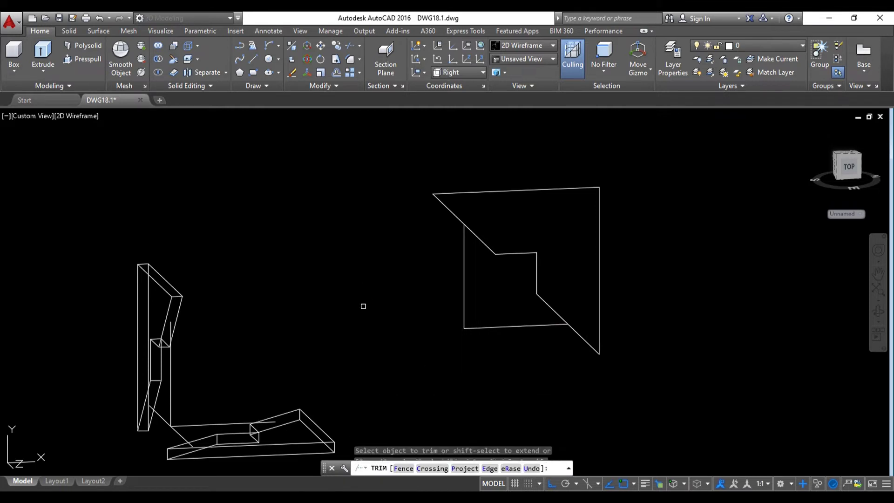
click(419, 330)
key(Escape)
drag(484, 340, 413, 307)
text(J)
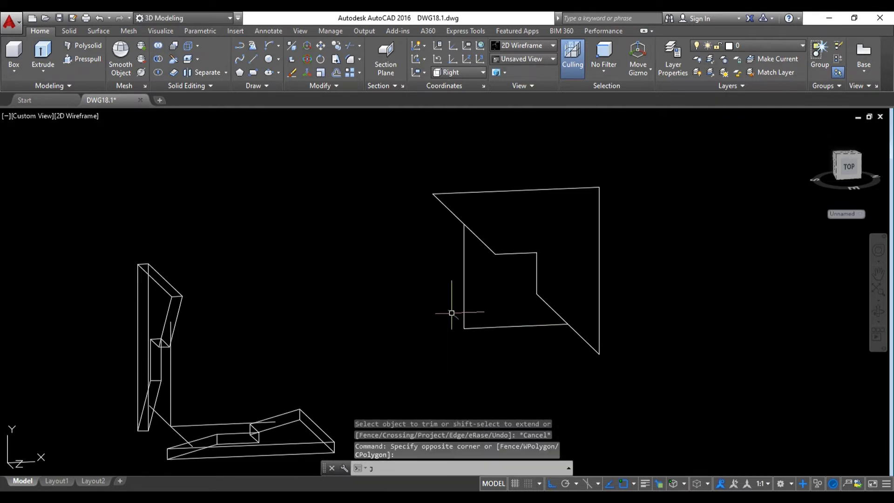
key(Return)
shift+middle_drag(451, 313, 354, 242)
click(568, 369)
Extrude the right-hand notched outline into a 5-unit plate and move it 2.5 units
click(455, 329)
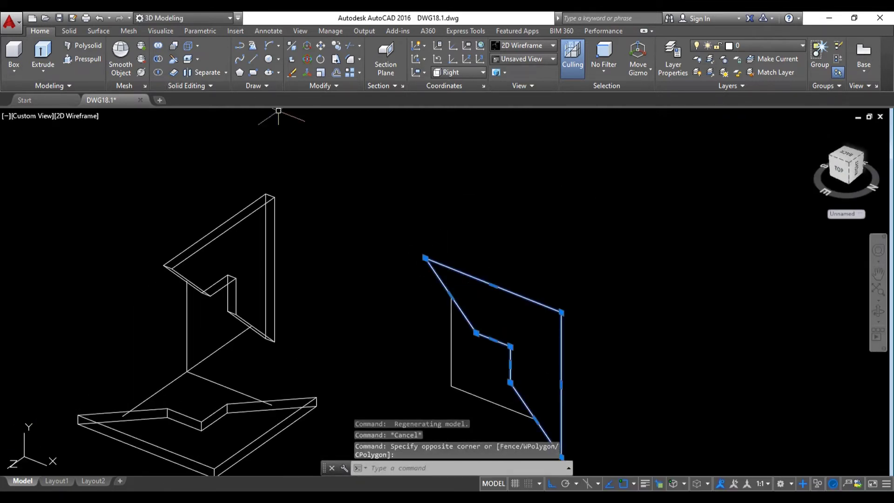
click(42, 53)
text(5)
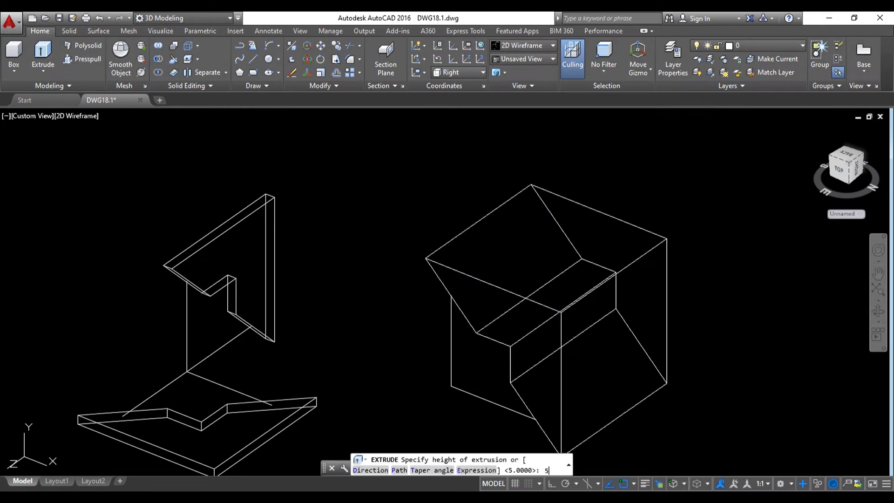
key(Escape)
key(Escape)
click(572, 303)
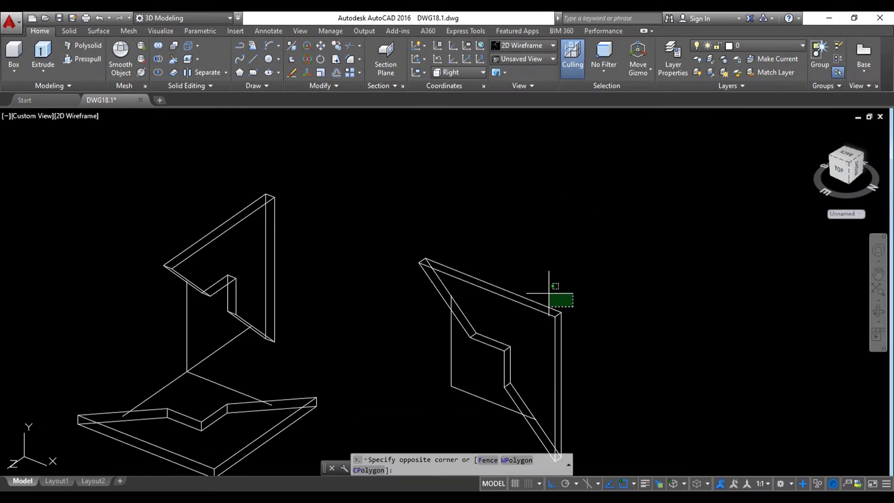
click(519, 256)
text(m)
key(Return)
click(521, 267)
text(2.5)
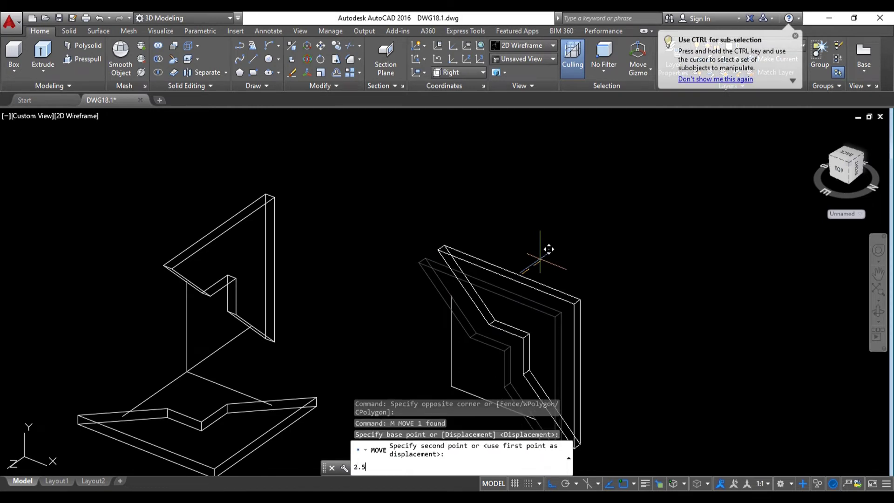
key(Return)
key(Escape)
Look at the new plate from above, then switch to the Right preset view
shift+middle_drag(534, 253, 535, 298)
click(653, 424)
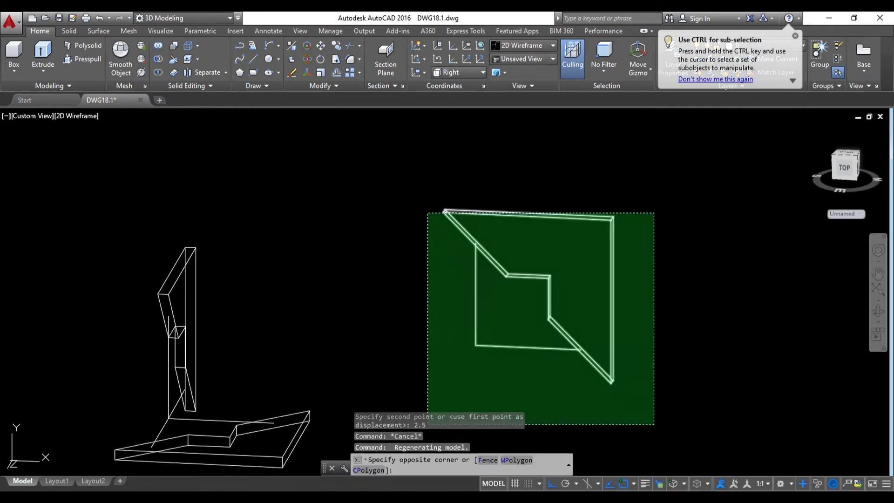
click(428, 212)
scroll(413, 199, down, 3)
key(Escape)
scroll(410, 261, down, 2)
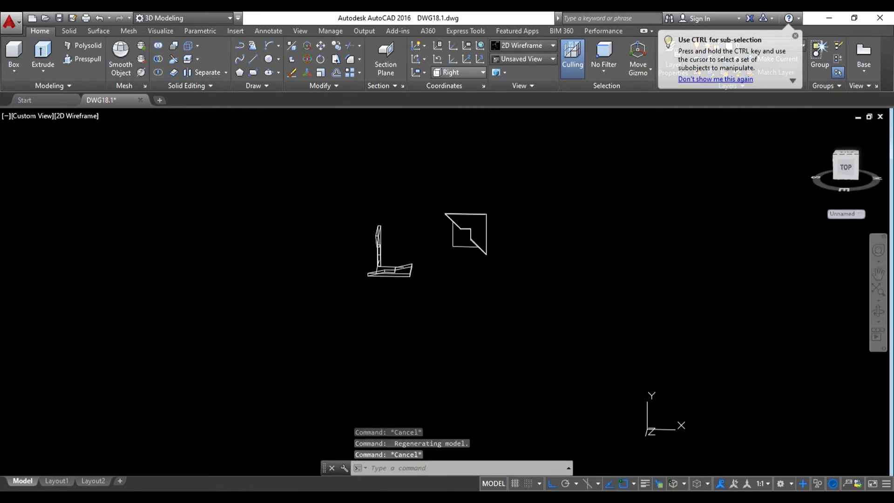
click(482, 72)
click(449, 109)
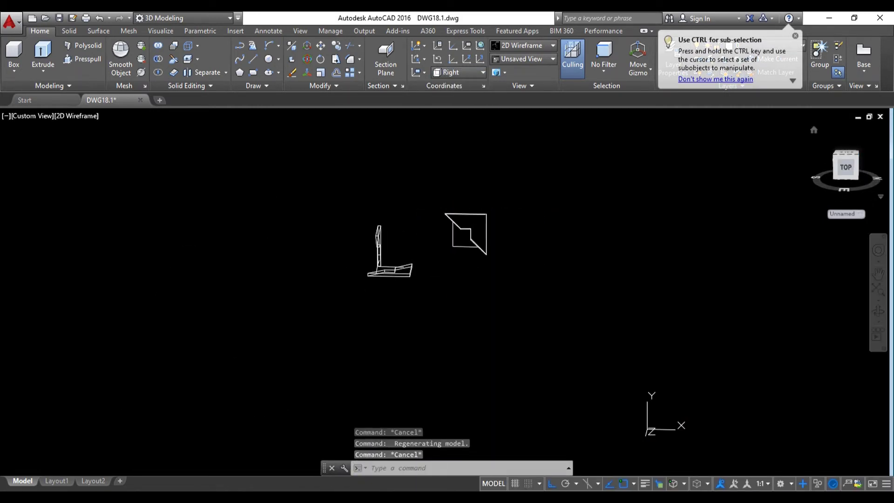
Mirror the notched plate about a vertical line at its corner, erasing the original
click(615, 355)
click(421, 183)
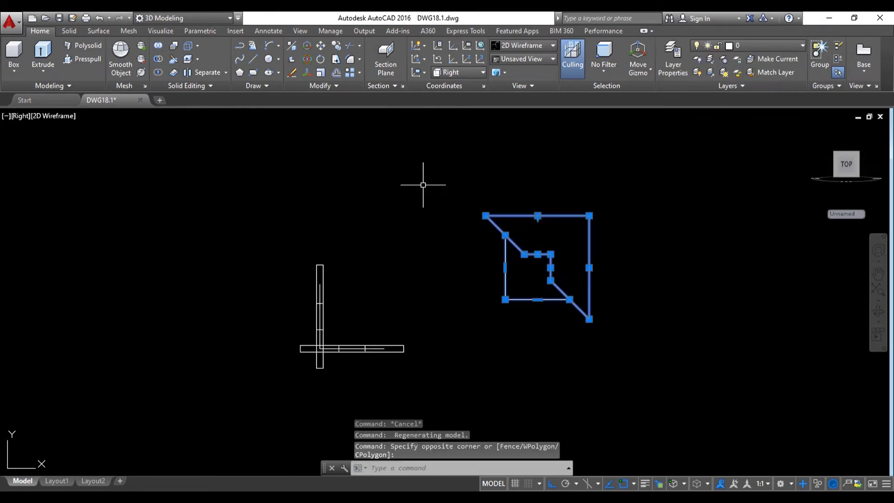
text(mi)
key(Return)
click(505, 299)
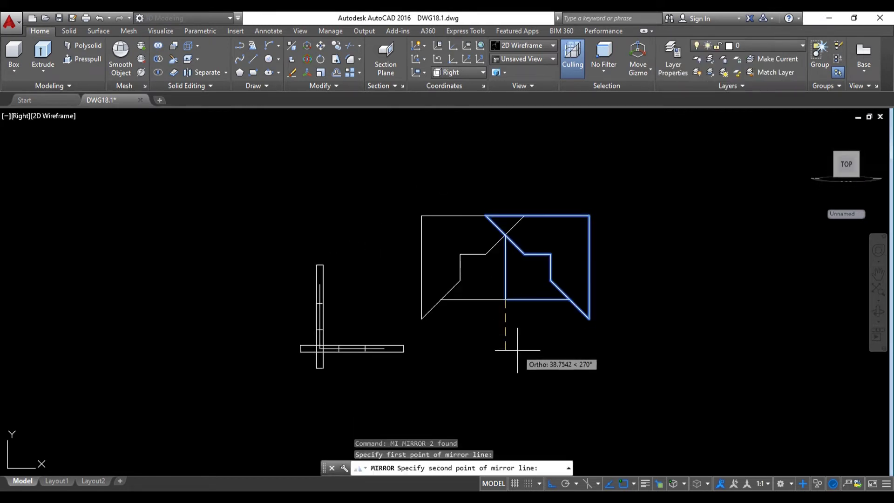
click(517, 350)
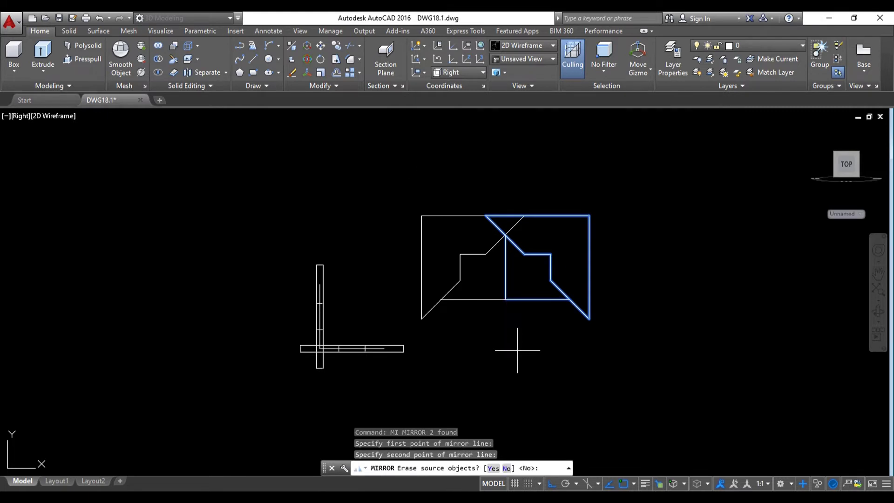
text(Y)
key(Return)
key(Escape)
mouse_move(472, 313)
shift+middle_down()
mouse_move(480, 326)
mouse_move(521, 331)
shift+middle_up()
key(ctrl+z)
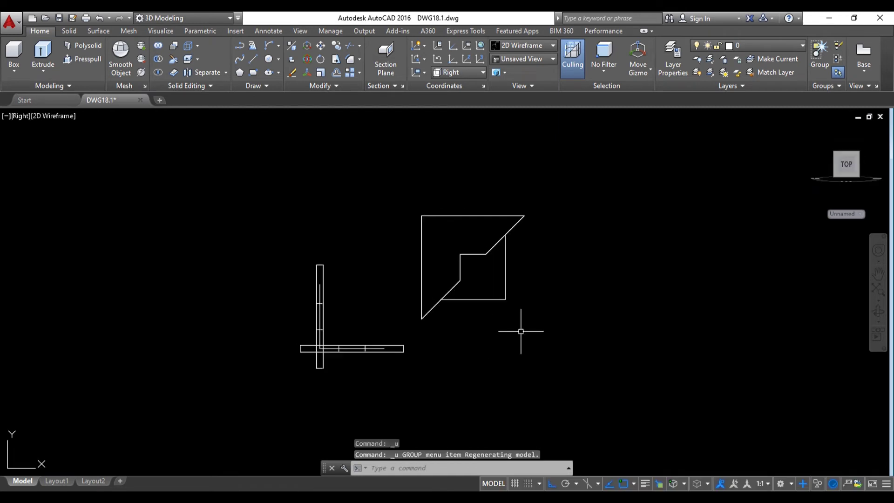
Mirror the flipped plate about a horizontal line through its corner, keeping the original
click(520, 331)
click(419, 209)
text(MI)
key(Return)
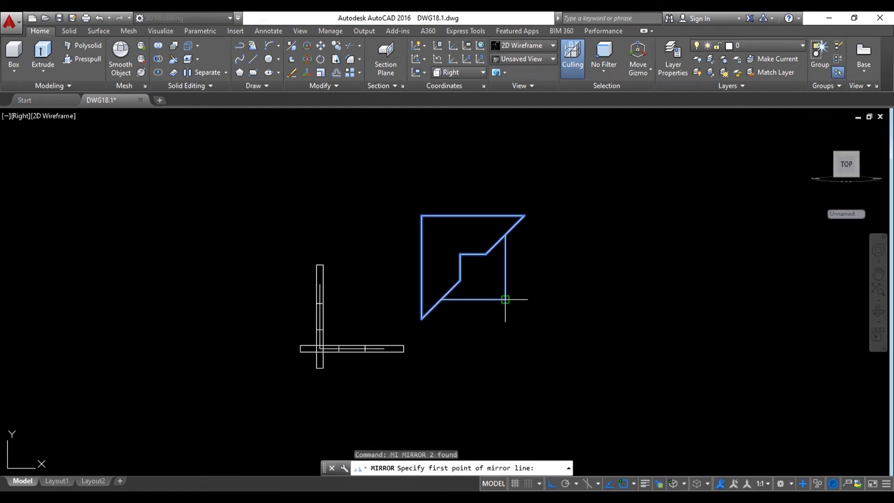
click(505, 299)
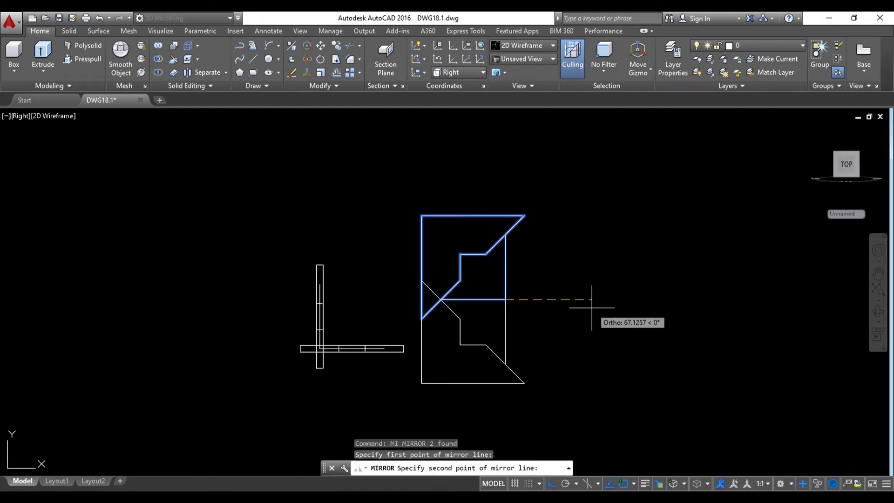
click(591, 307)
key(Return)
Move the selected plate into place at the shared corner and save the drawing
shift+middle_drag(509, 299, 458, 286)
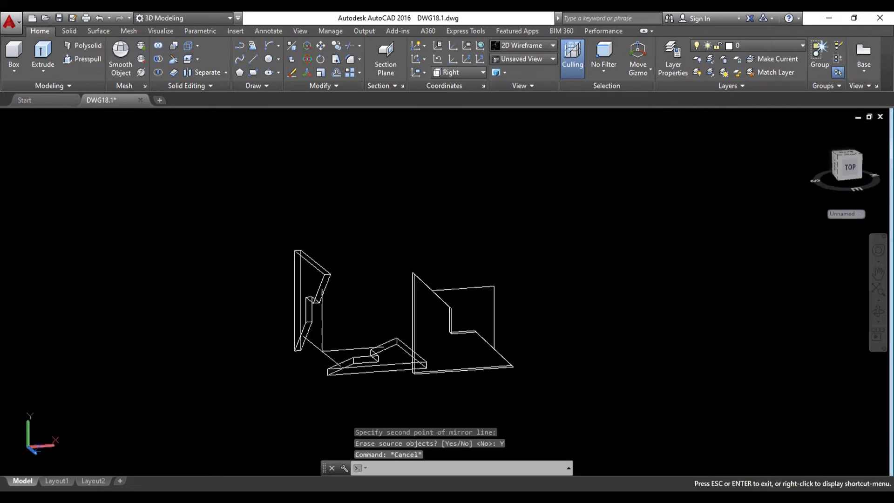
click(458, 285)
text(m)
key(Return)
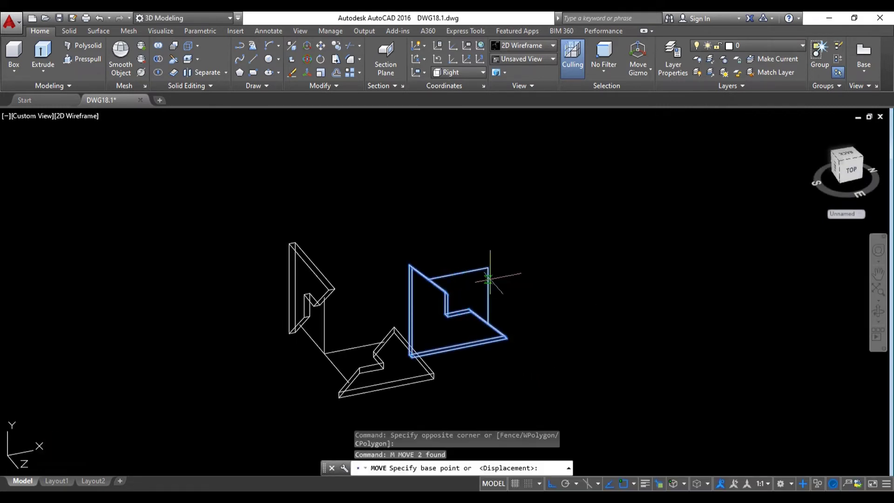
click(489, 269)
mouse_move(389, 299)
shift+middle_down()
mouse_move(223, 326)
mouse_move(260, 321)
mouse_move(242, 335)
mouse_move(284, 326)
shift+middle_up()
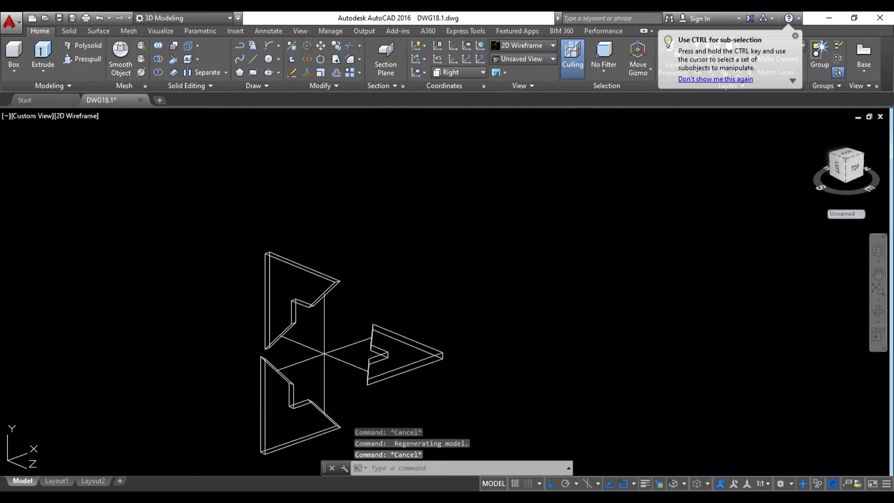
key(ctrl+s)
shift+middle_drag(363, 312, 344, 325)
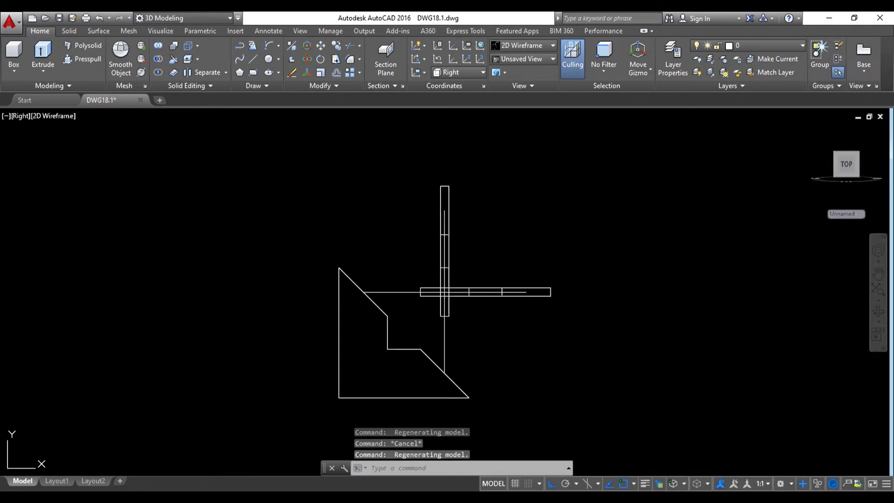
Erase the stray vertical line after reframing the plates in a 3D view
text(l)
key(Return)
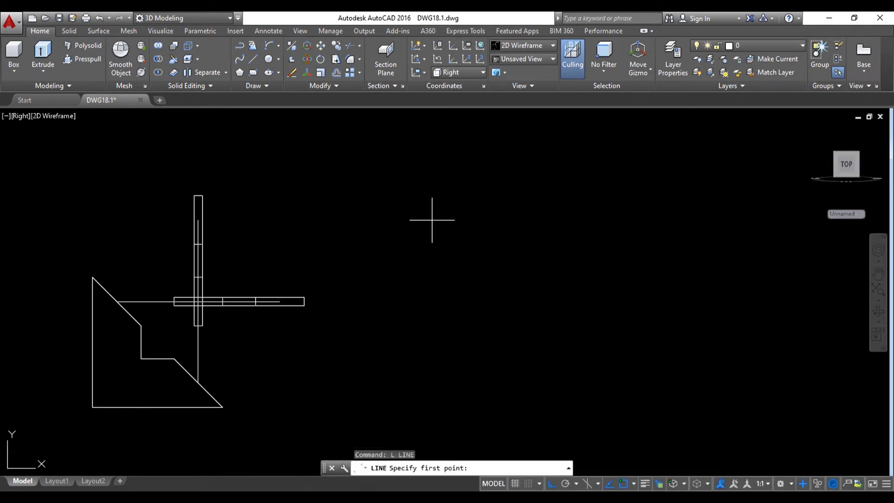
click(433, 190)
text(30)
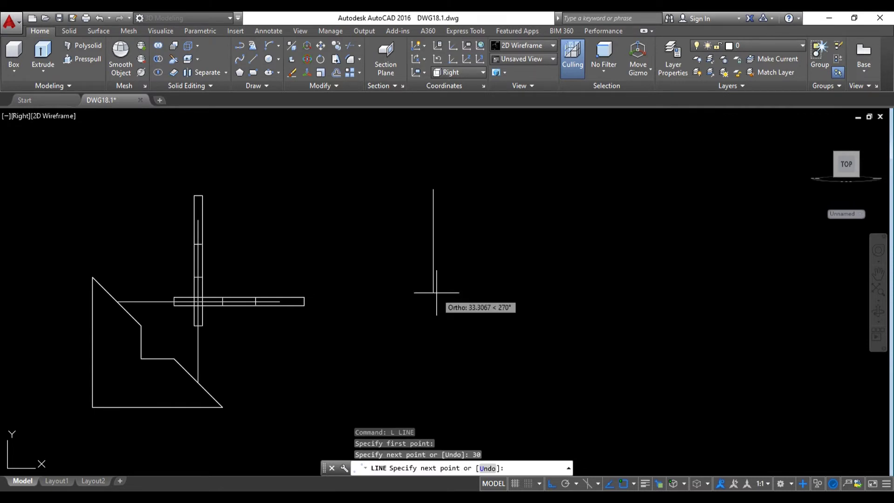
key(Escape)
mouse_move(399, 266)
shift+middle_down()
mouse_move(419, 242)
mouse_move(377, 251)
shift+middle_up()
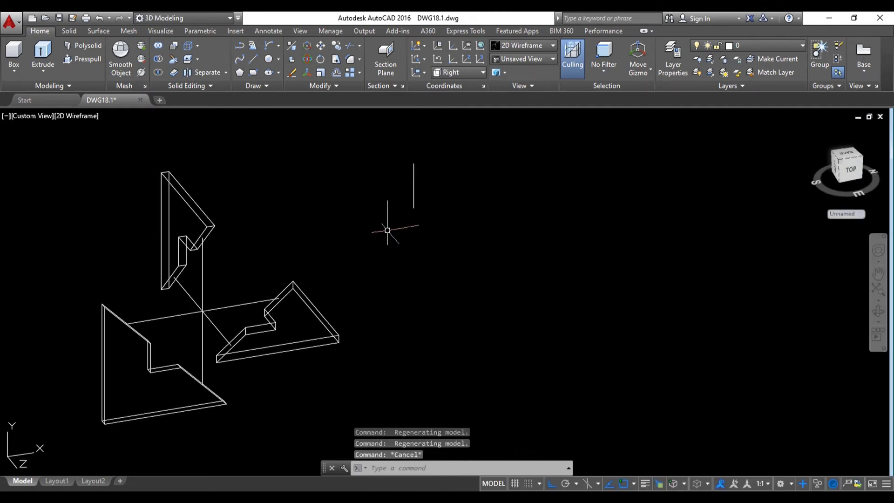
scroll(255, 236, up, 2)
scroll(233, 261, up, 3)
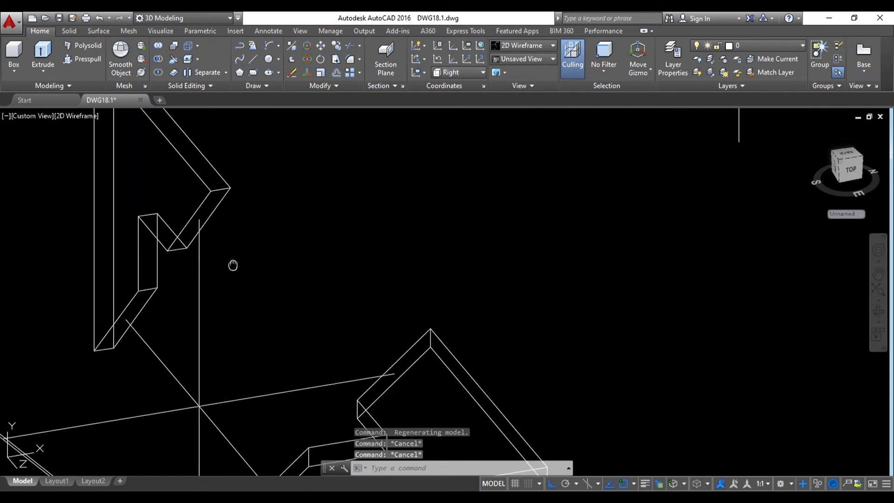
mouse_move(233, 261)
middle_down()
mouse_move(295, 280)
mouse_move(287, 255)
middle_up()
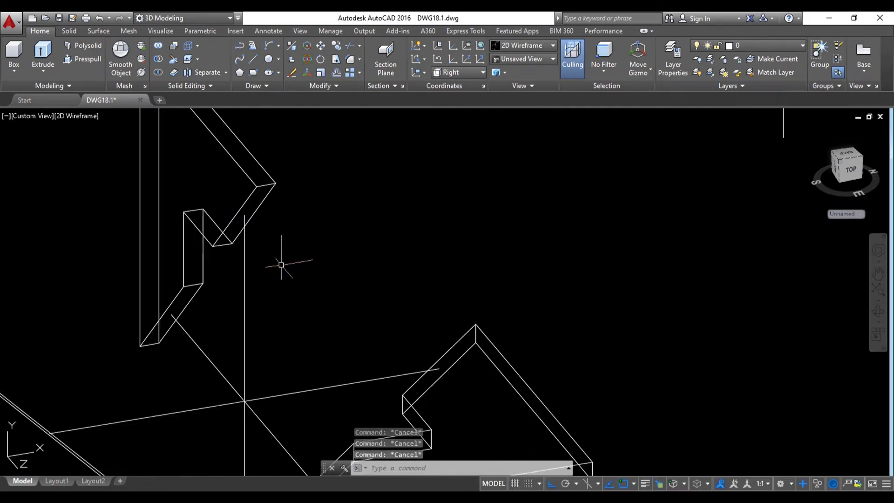
scroll(287, 256, down, 5)
scroll(290, 270, up, 2)
drag(501, 265, 424, 200)
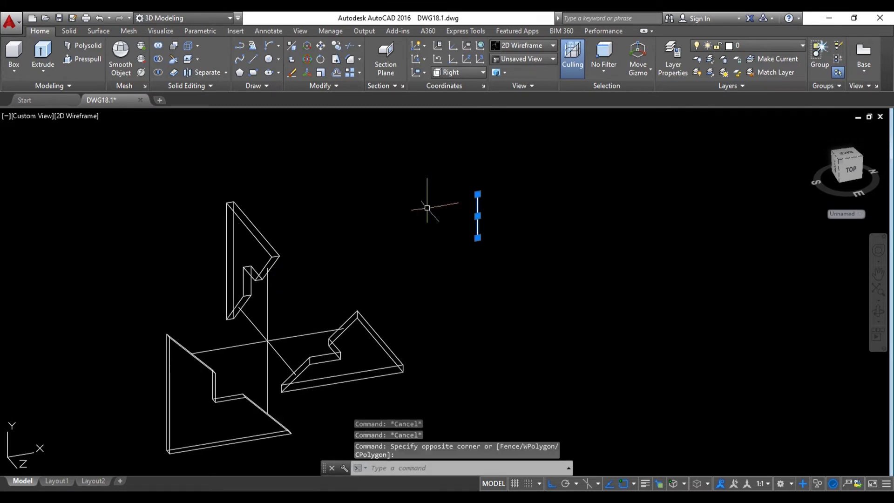
text(e)
key(Return)
Draw two 15-unit guide lines from the plates' meeting corner
scroll(299, 279, up, 4)
middle_drag(299, 279, 409, 250)
text(l)
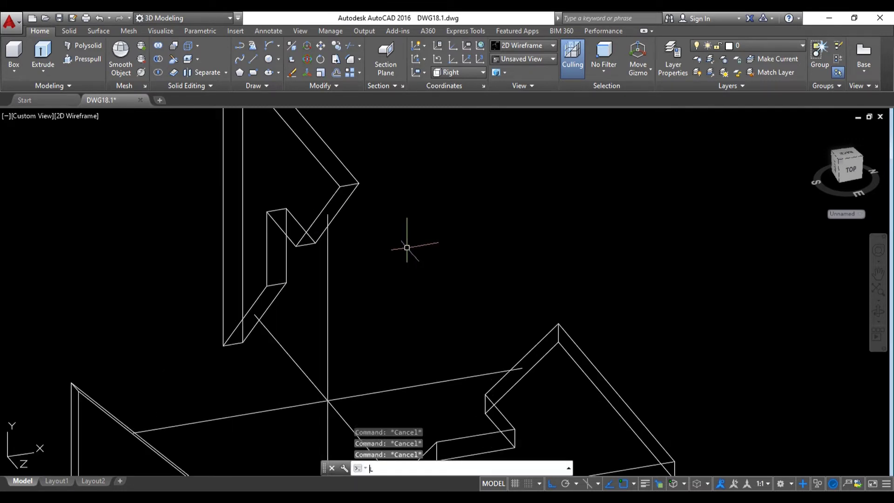
key(Return)
text(15)
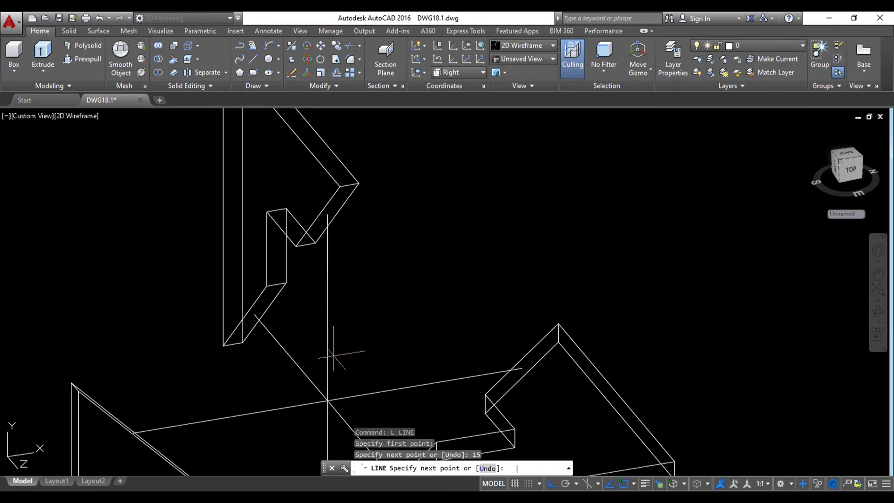
key(Return)
key(Return)
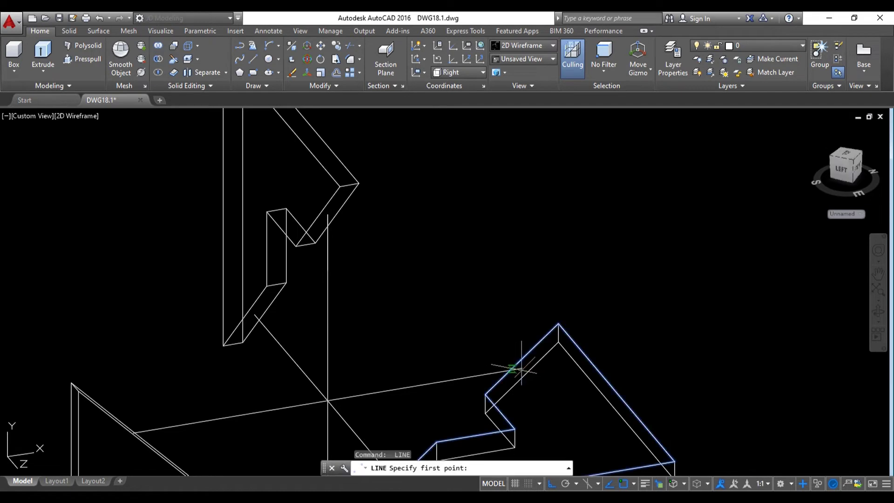
shift+middle_drag(514, 363, 395, 290)
text(15)
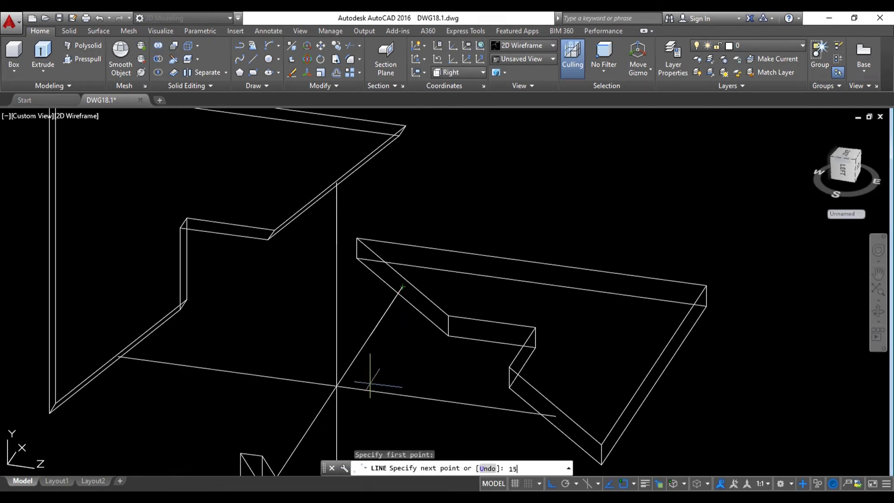
key(Return)
key(Escape)
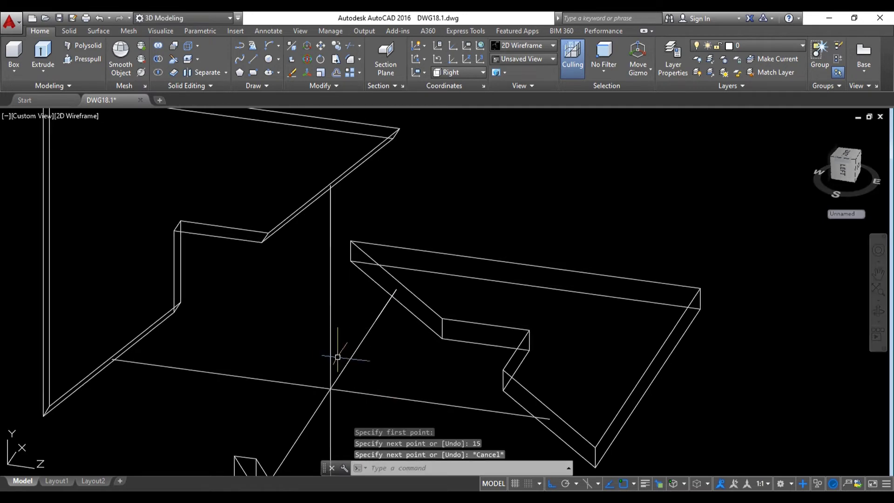
shift+middle_drag(329, 355, 264, 111)
Draw a start-end-direction arc connecting the ends of the two guide lines
click(278, 45)
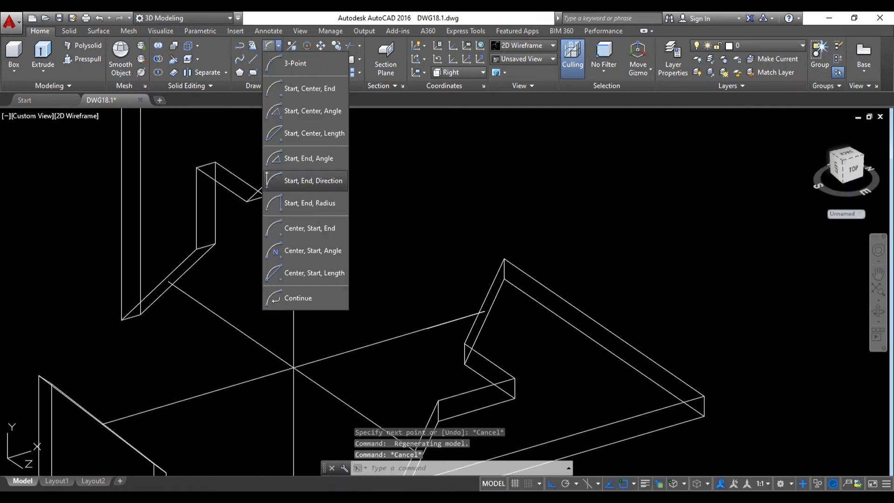
click(267, 179)
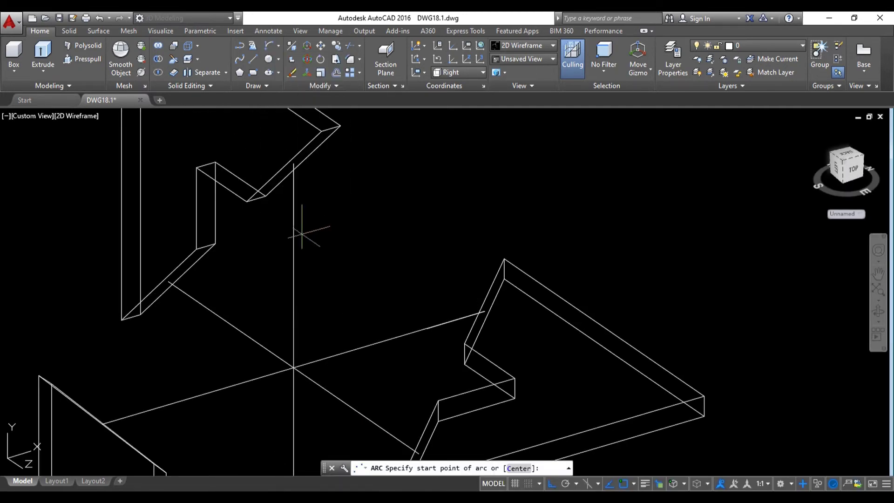
click(293, 225)
click(427, 328)
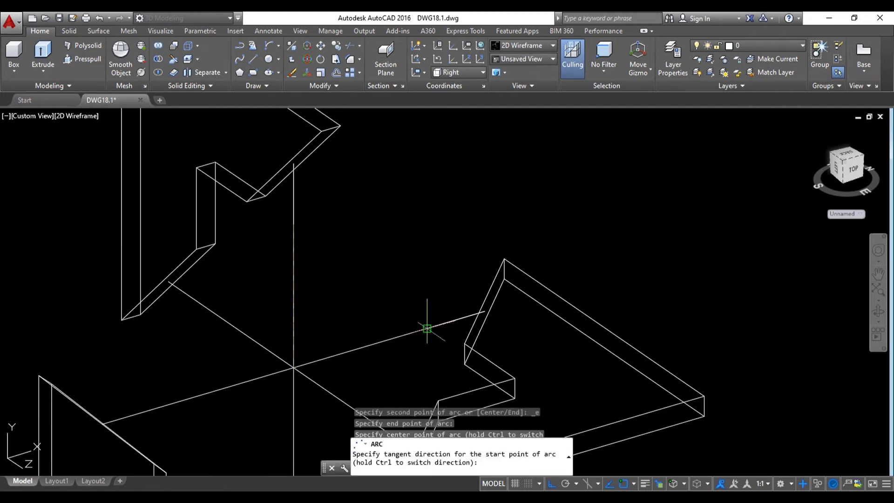
mouse_move(339, 405)
middle_down()
mouse_move(301, 272)
mouse_move(343, 274)
mouse_move(422, 312)
middle_up()
key(Escape)
Lengthen both guide lines with grips so they reach the plates
click(425, 313)
click(469, 355)
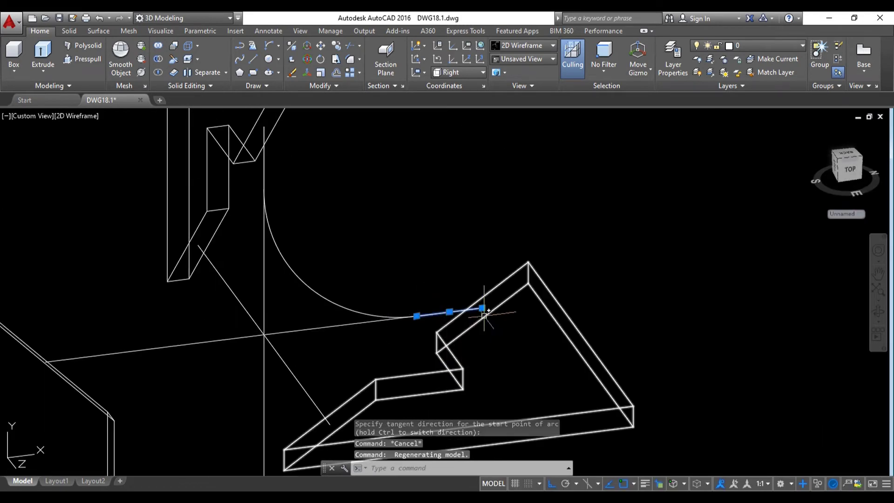
click(525, 341)
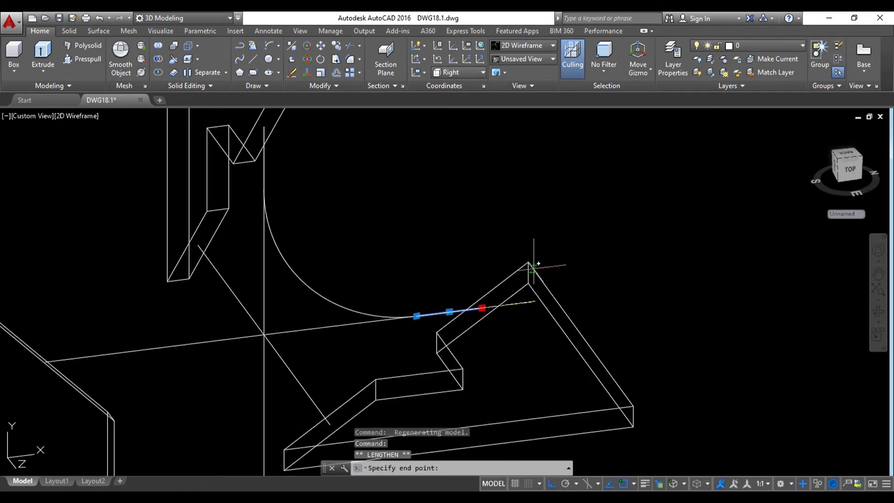
middle_drag(405, 253, 414, 374)
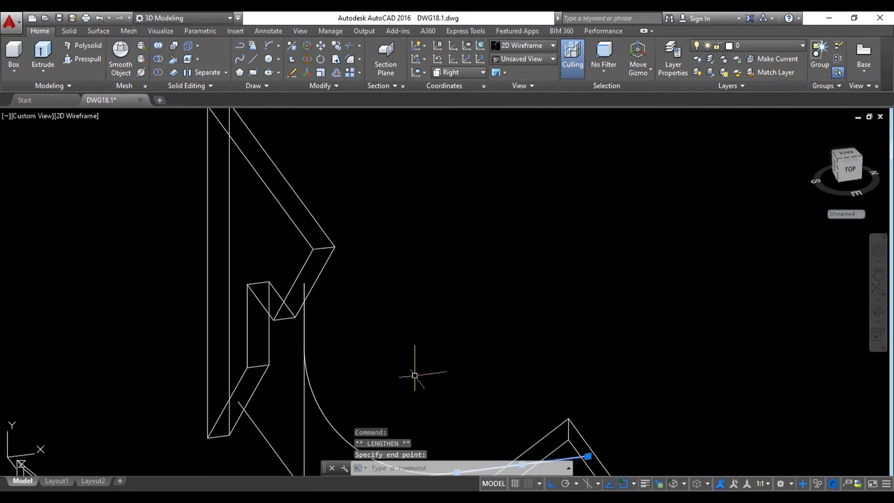
click(302, 299)
click(341, 339)
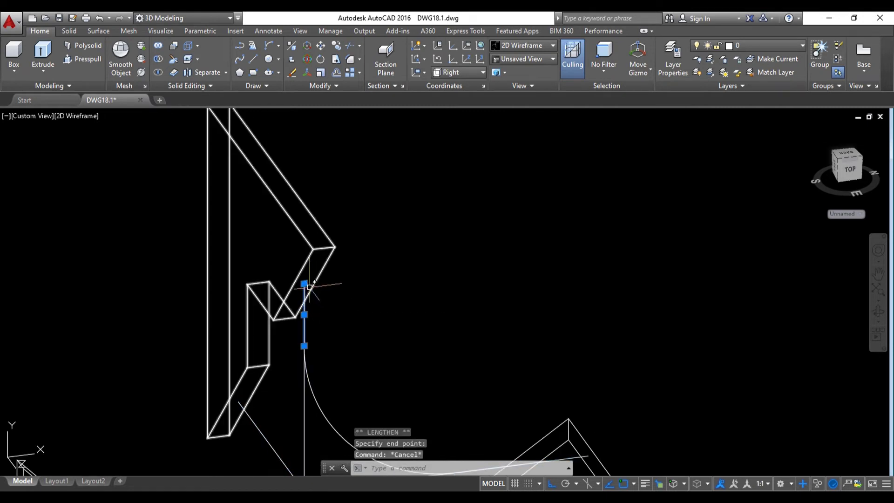
mouse_move(304, 284)
click(344, 317)
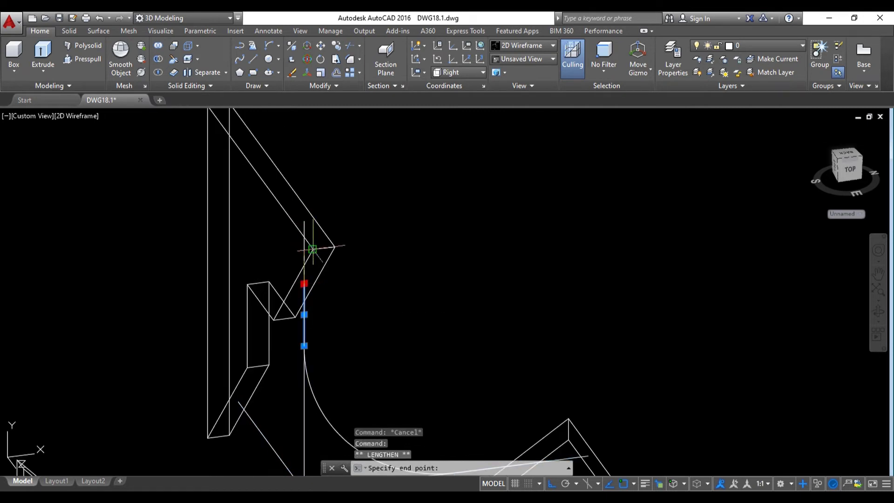
click(312, 249)
key(Escape)
Select the arc and both guide lines and join them into one polyline
middle_drag(319, 428, 319, 359)
click(336, 351)
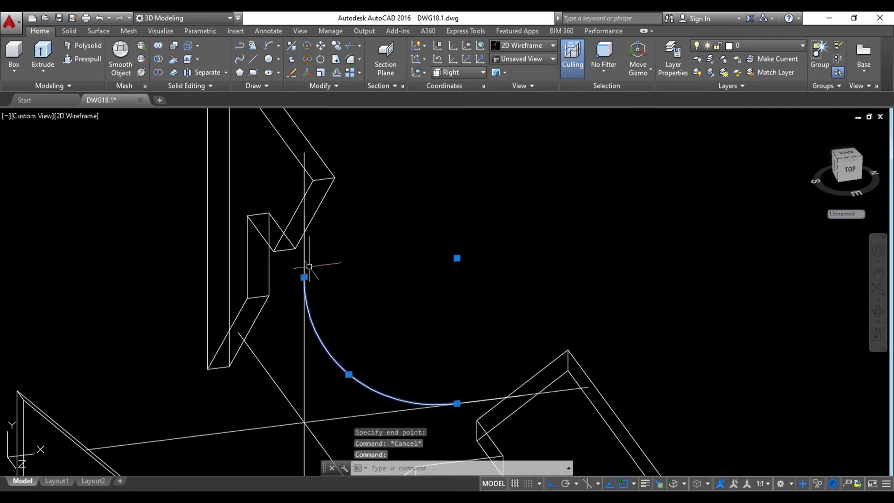
click(305, 253)
click(485, 397)
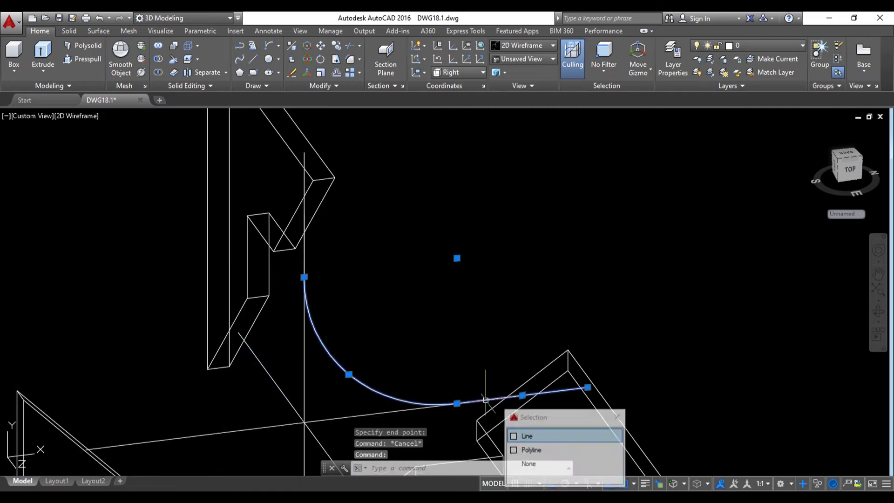
click(524, 433)
click(308, 260)
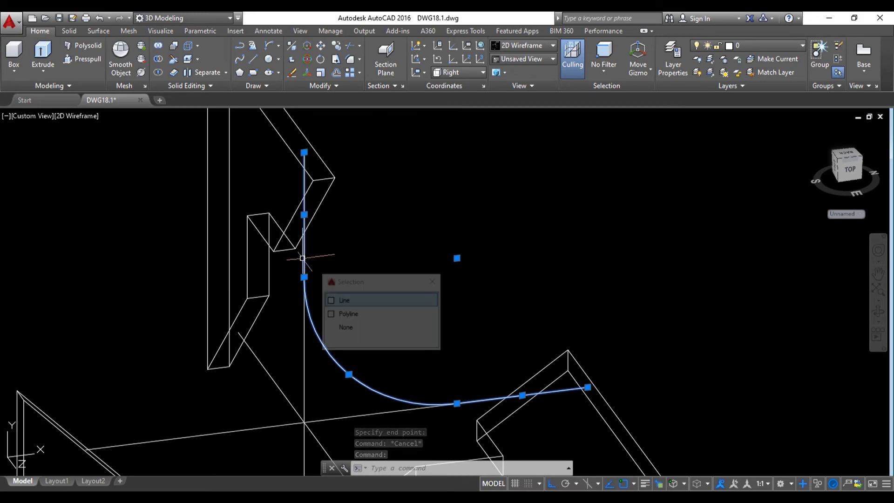
click(298, 297)
key(Escape)
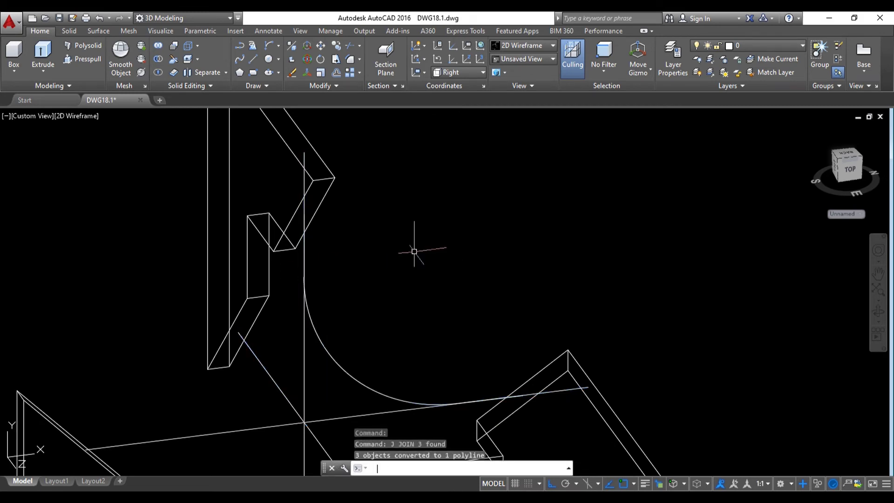
key(Escape)
Align the UCS with the Front and orbit to a top-down view
mouse_move(414, 251)
shift+middle_down()
mouse_move(354, 261)
mouse_move(435, 225)
mouse_move(409, 233)
shift+middle_up()
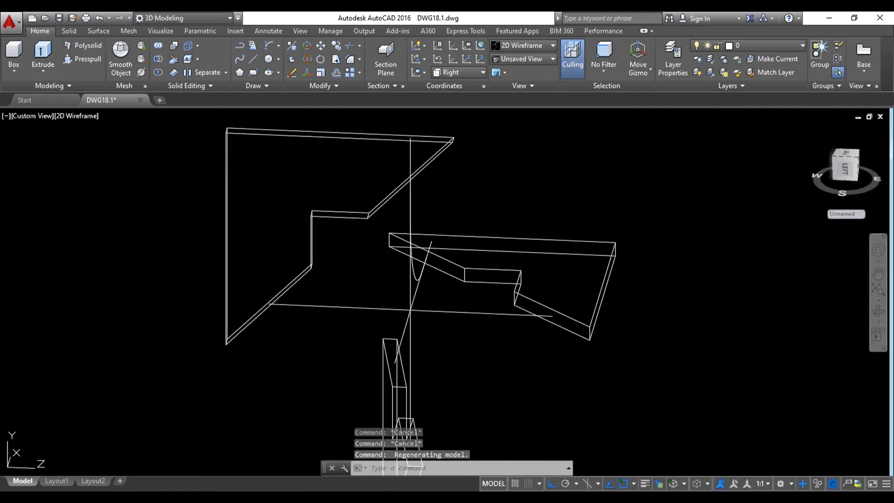
click(454, 72)
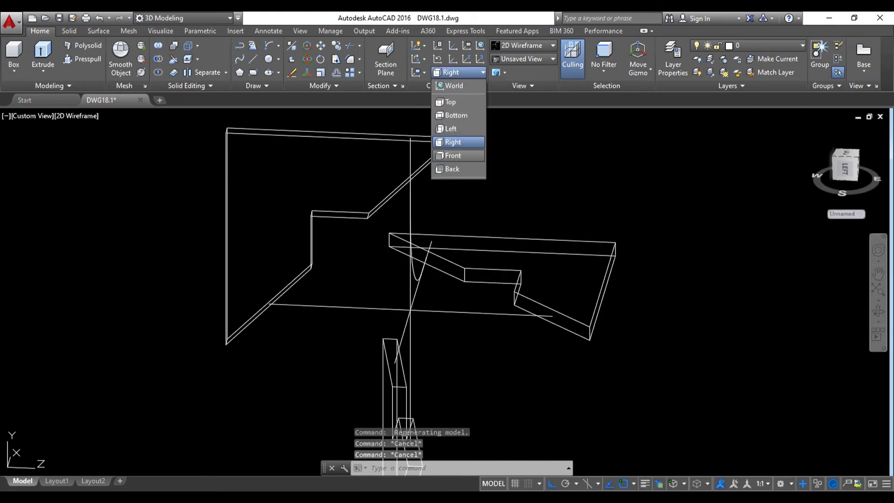
click(458, 155)
text(l)
key(Return)
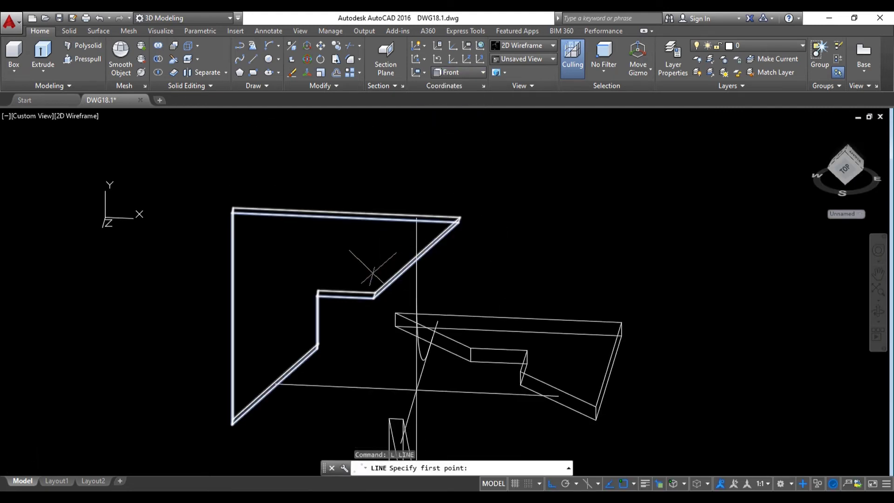
shift+middle_drag(359, 259, 357, 307)
scroll(357, 307, up, 2)
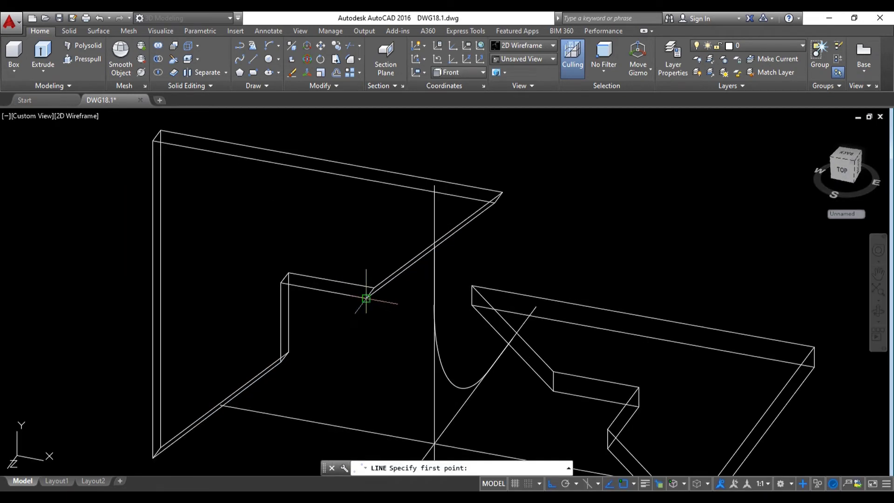
shift+middle_drag(584, 342, 642, 258)
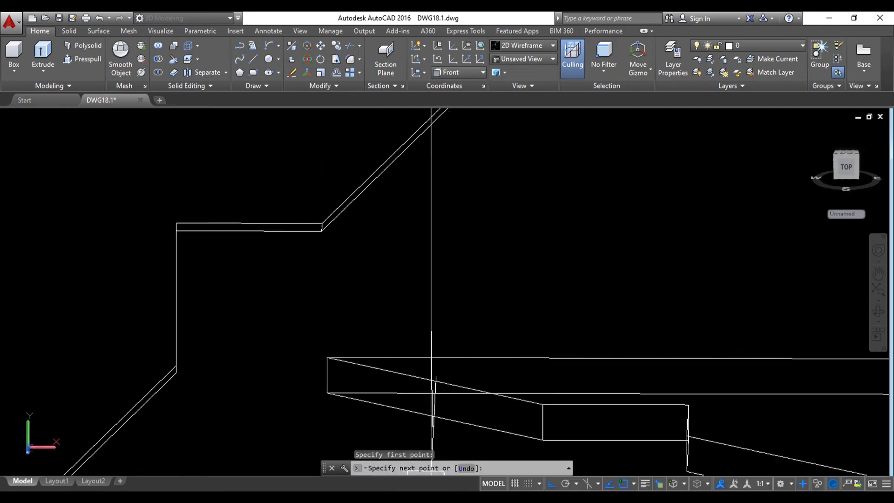
middle_drag(534, 179, 533, 241)
Draw a vertical line down from the profile's right corner past the horizontal edge
key(Escape)
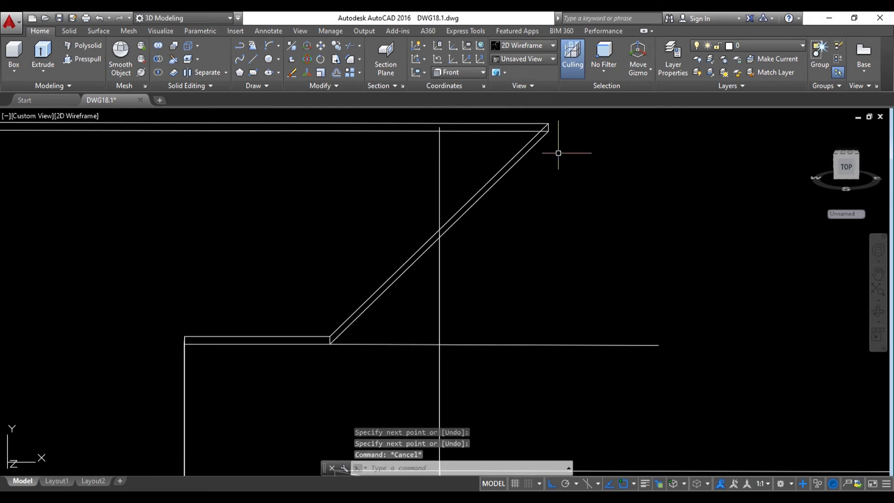
key(Return)
click(547, 127)
click(548, 357)
key(Escape)
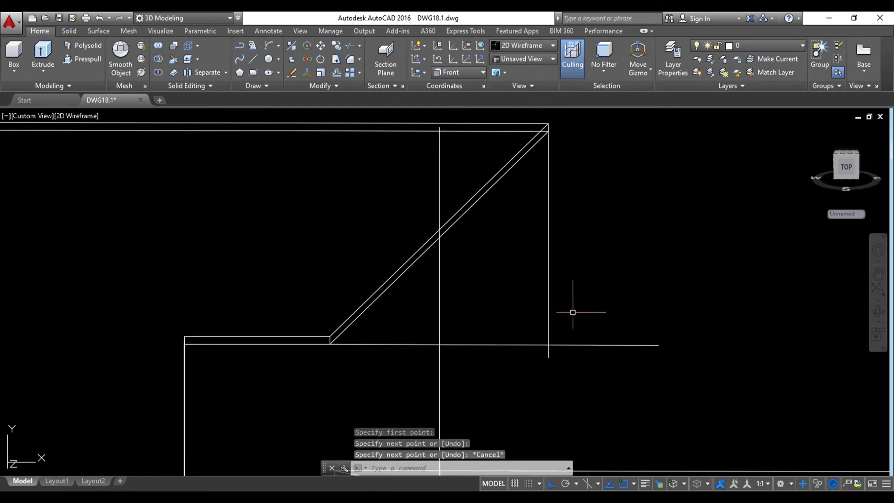
Trim the horizontal line's overhang beyond the new vertical line, then return to 3D
text(tr)
key(Return)
key(Return)
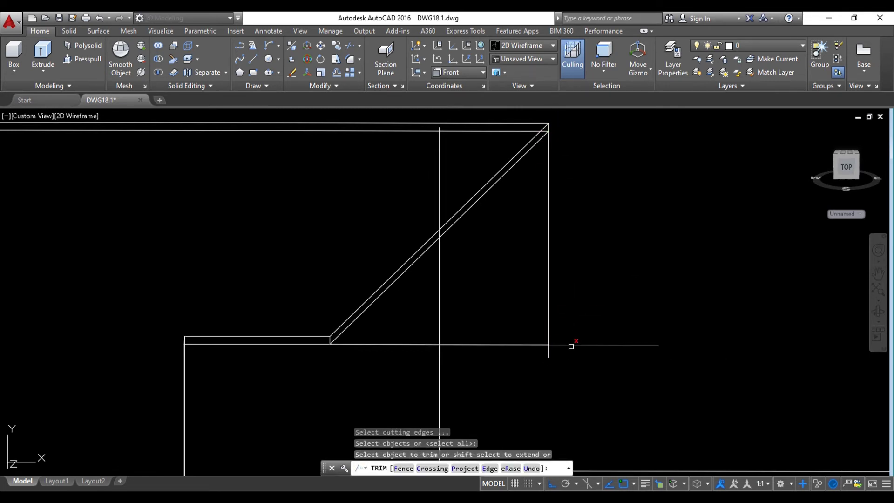
click(571, 346)
key(Escape)
shift+middle_drag(545, 348, 400, 336)
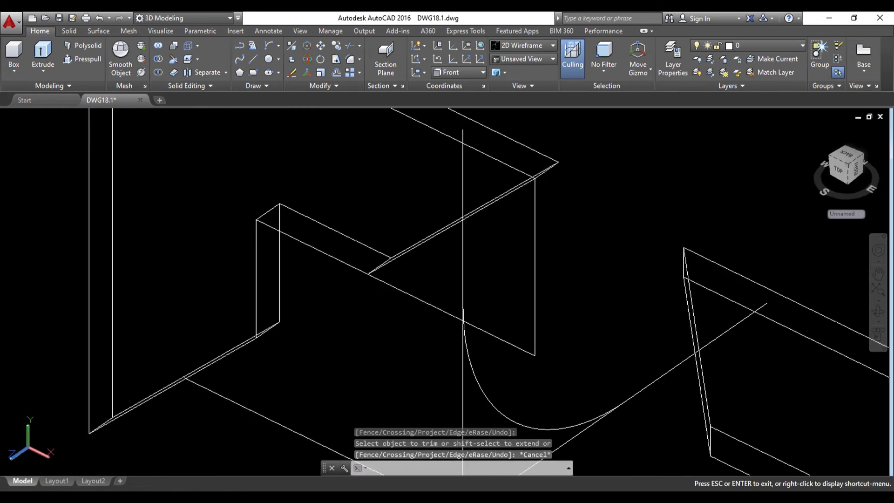
click(400, 336)
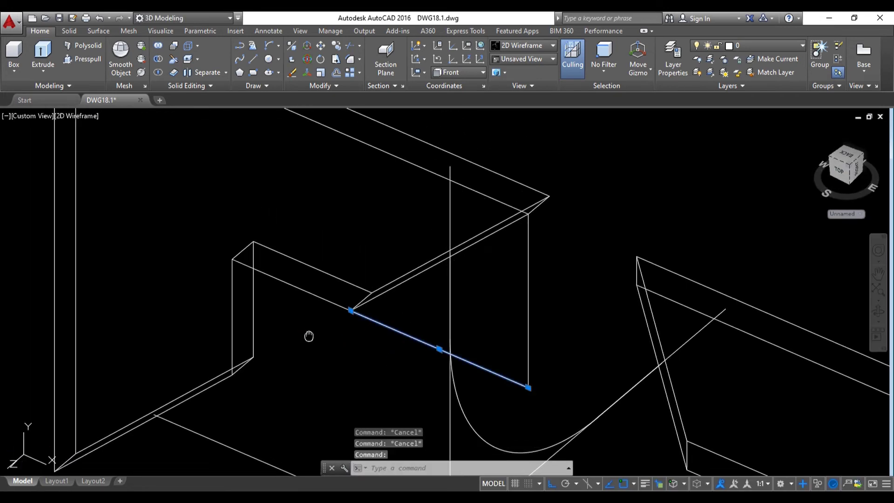
middle_drag(309, 336, 250, 338)
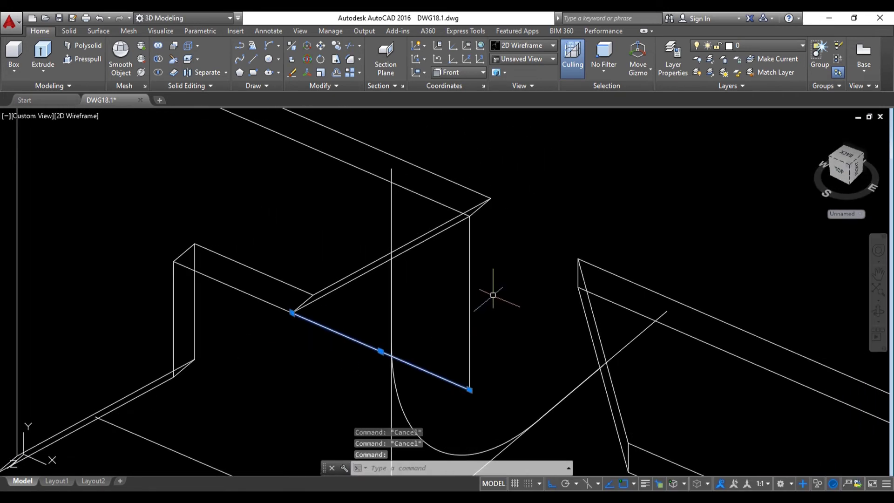
Draw a thin rectangular profile starting at the plate edge's endpoint
text(REC)
key(Return)
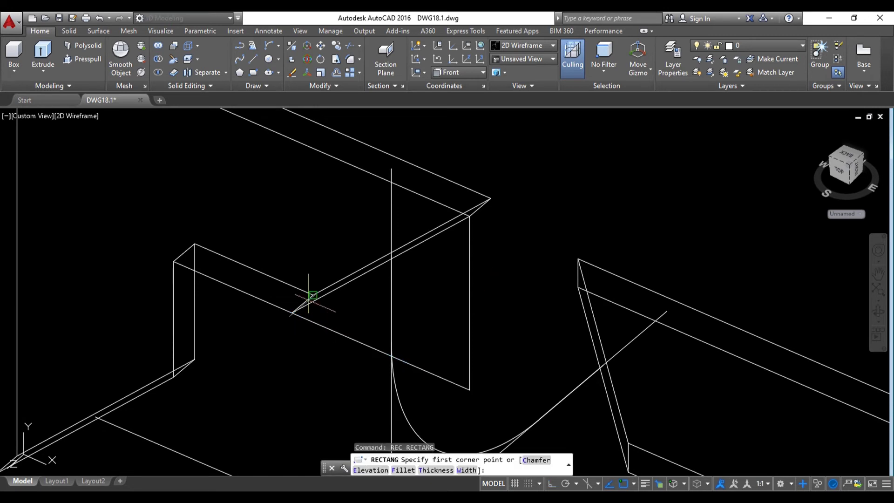
shift+middle_drag(317, 315, 347, 318)
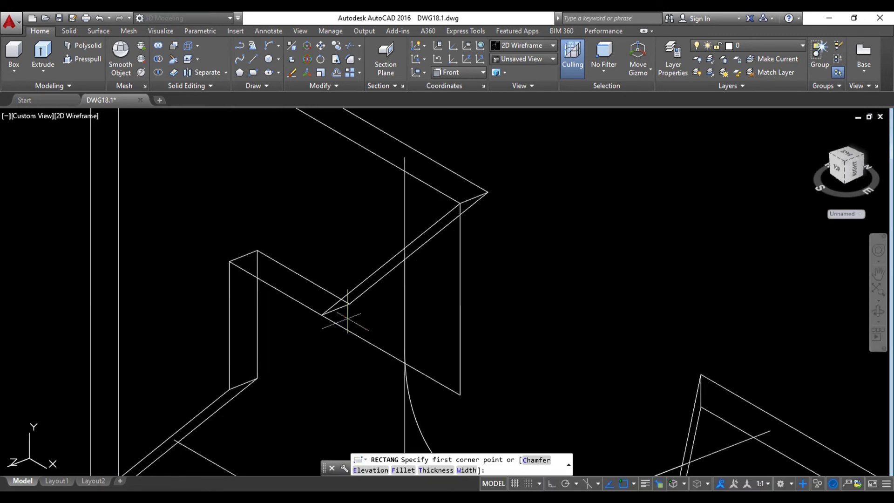
key(Escape)
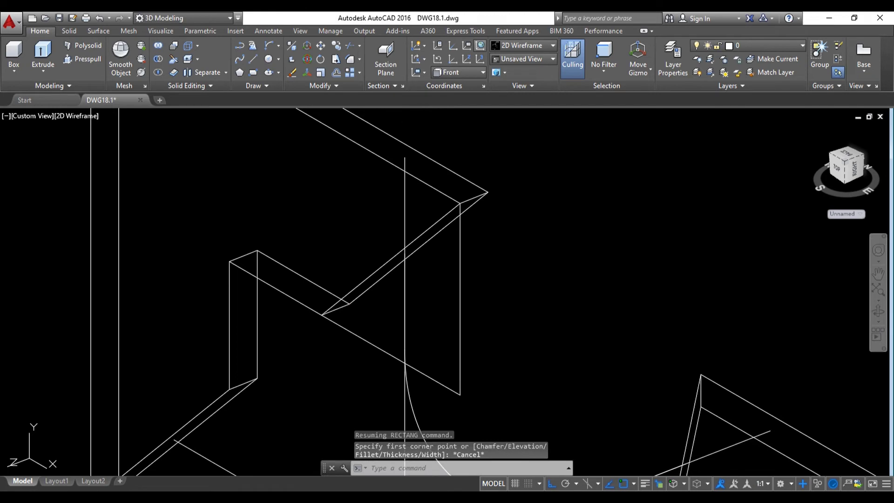
text(rec)
key(Return)
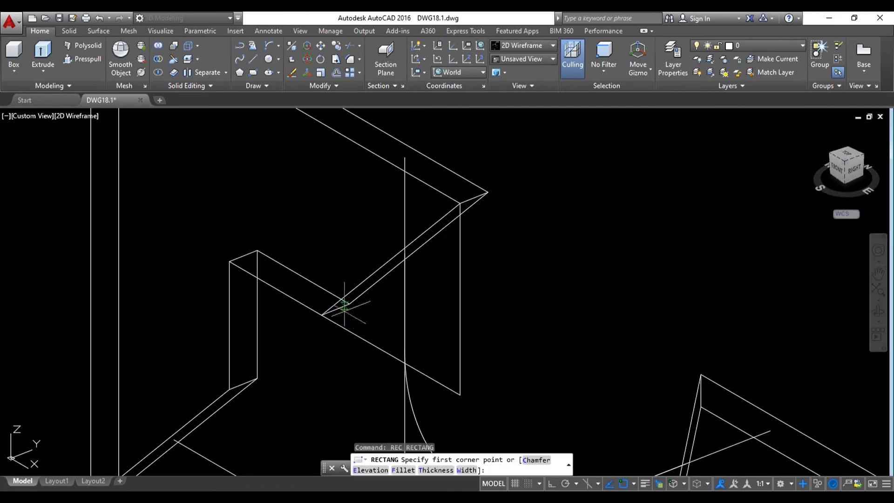
click(349, 304)
click(459, 396)
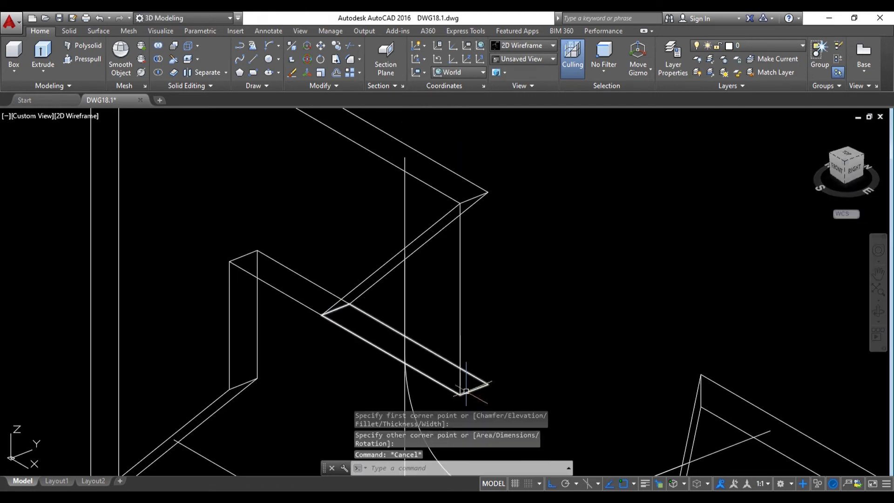
text(m)
key(Return)
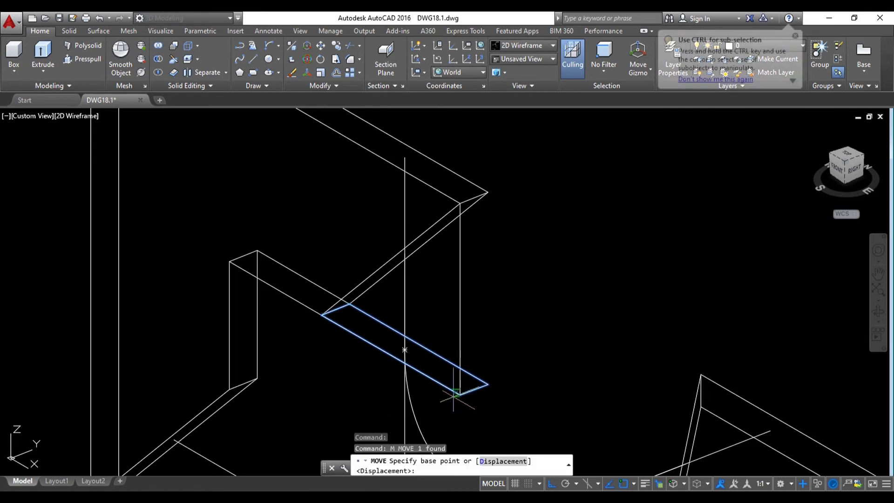
click(459, 395)
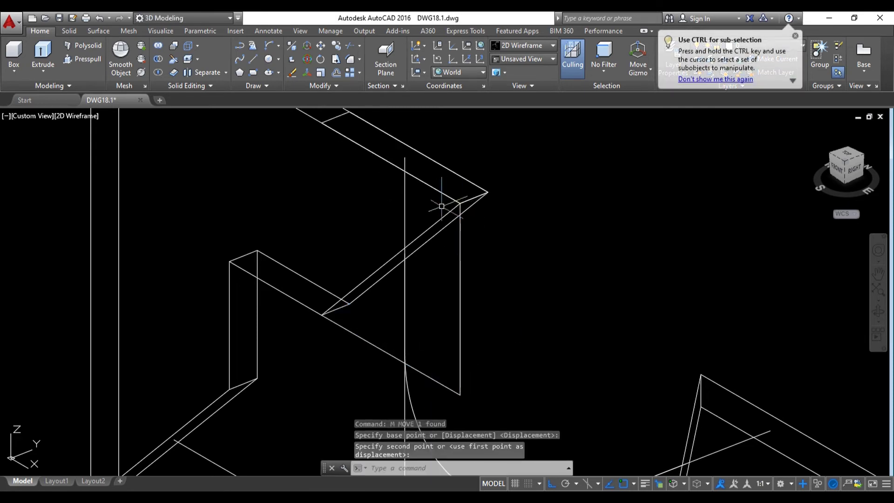
key(Escape)
key(Escape)
middle_drag(410, 193, 448, 284)
key(Escape)
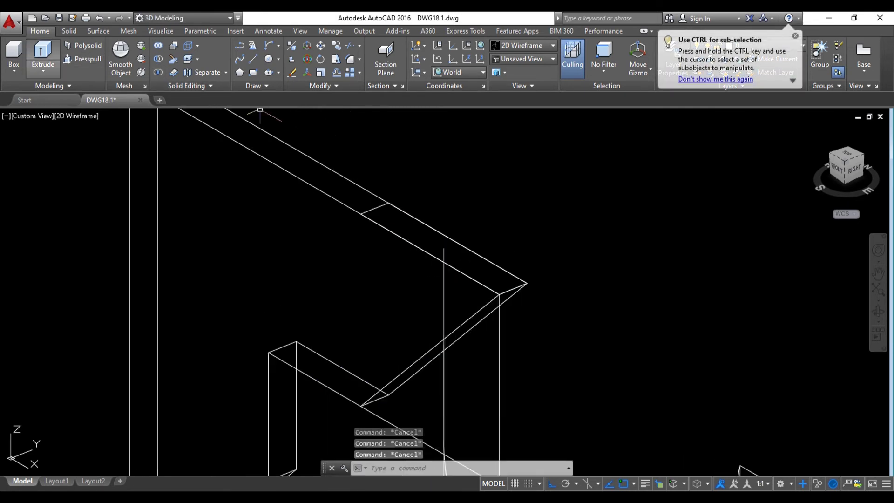
Sweep the rectangle along the curved path to create the connector solid
click(43, 71)
click(47, 159)
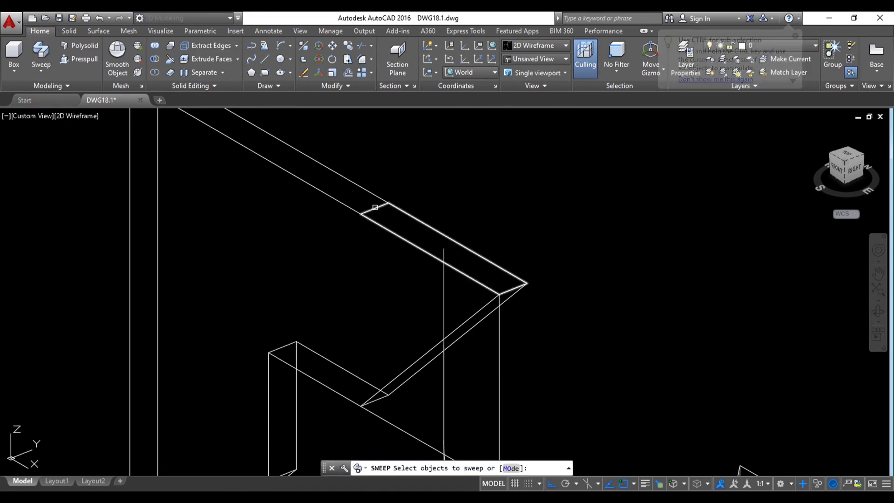
click(375, 207)
key(Return)
scroll(443, 251, down, 2)
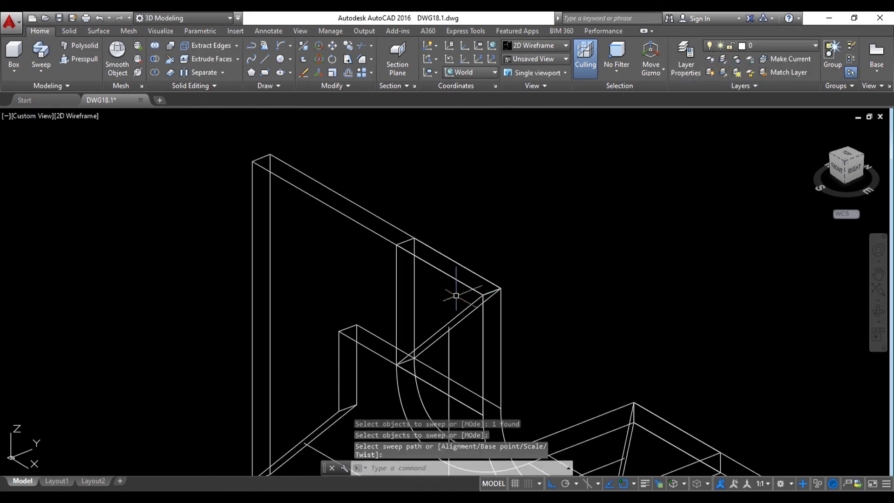
key(Escape)
Orbit around the U-shaped swept connector to inspect it, then select it
shift+middle_drag(437, 428, 377, 417)
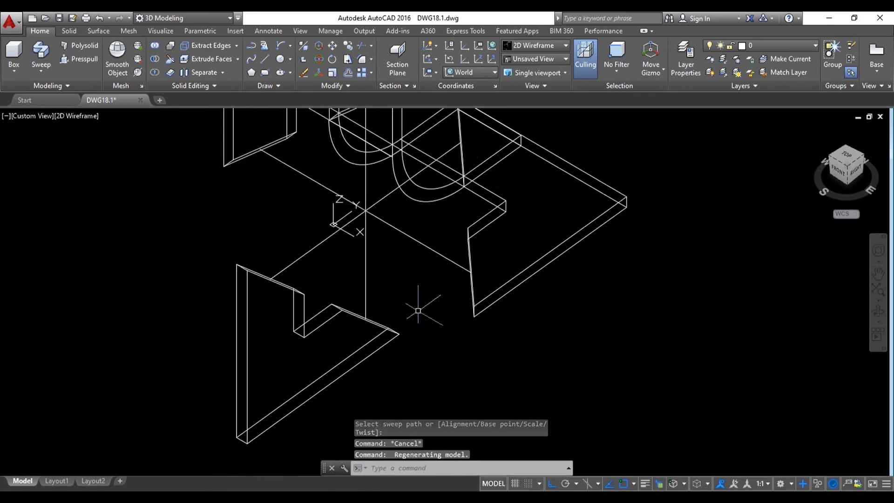
mouse_move(414, 306)
shift+middle_down()
mouse_move(342, 278)
mouse_move(383, 226)
mouse_move(364, 212)
shift+middle_up()
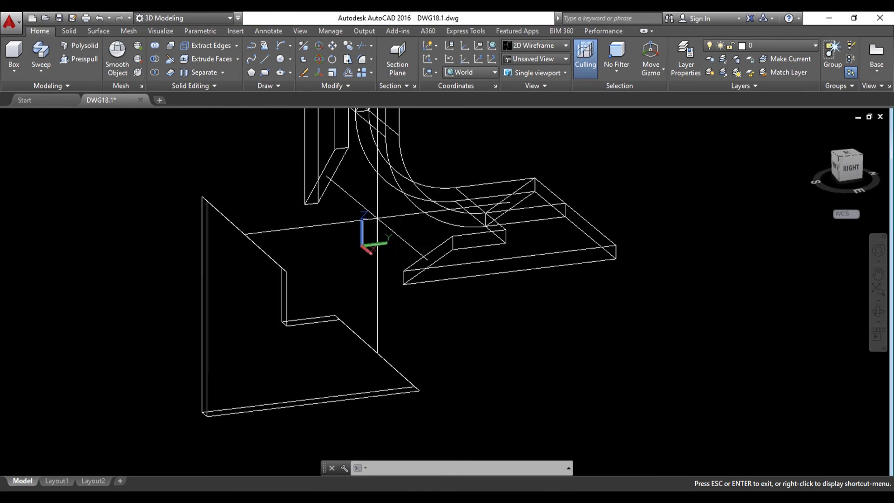
middle_drag(421, 265, 444, 348)
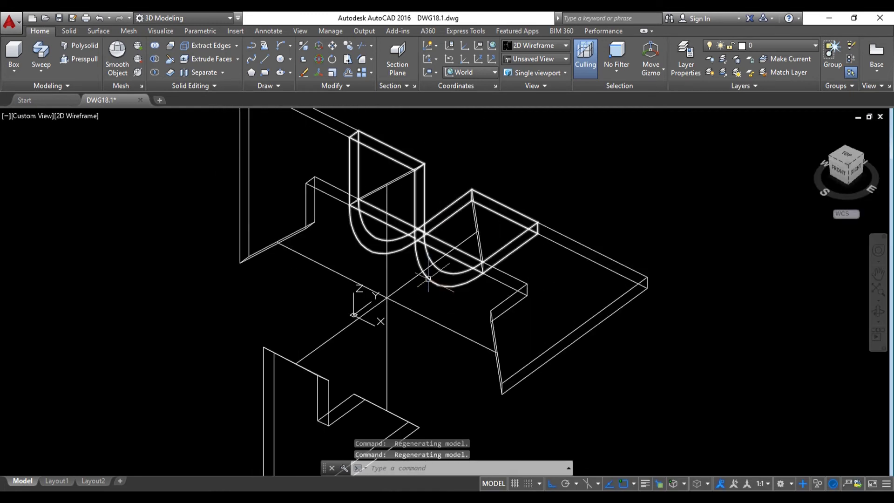
text(C)
key(Return)
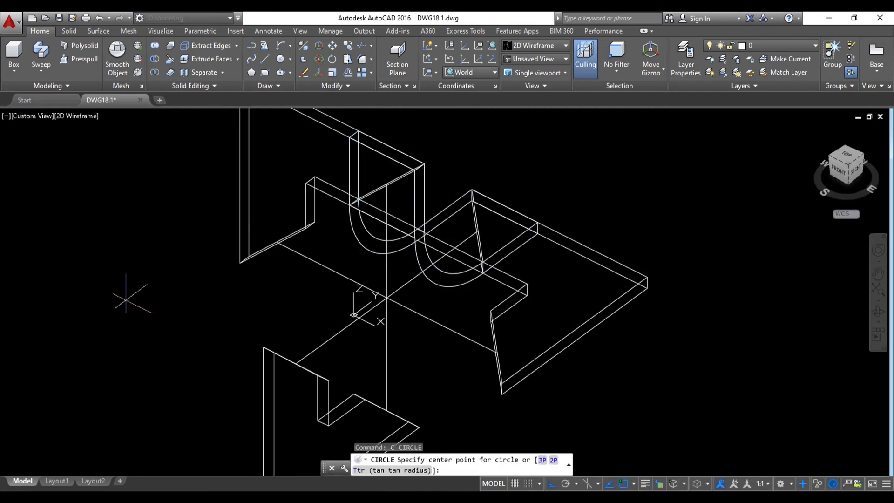
click(181, 344)
key(Escape)
click(426, 280)
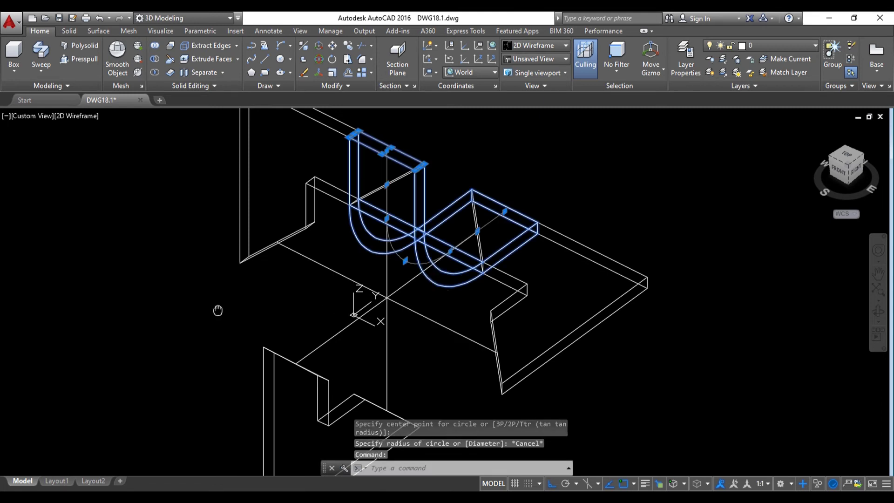
scroll(233, 288, down, 2)
text(co)
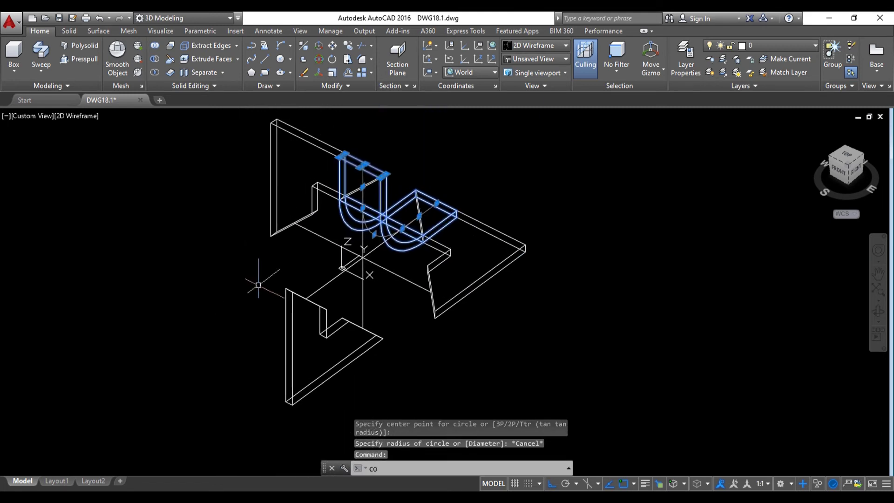
Place a copy of the U-shaped connector off to the right
key(Return)
click(454, 349)
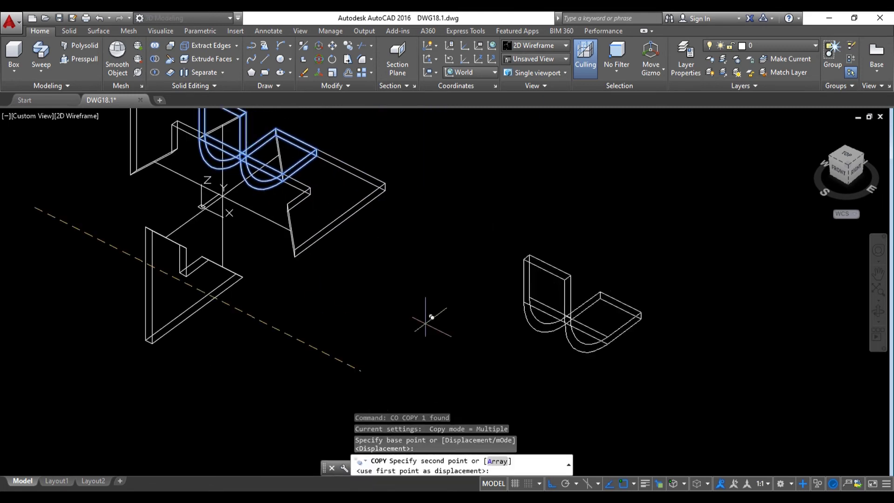
key(Escape)
scroll(399, 284, down, 2)
Orbit to a right-side view, align the UCS to Right, and attempt rotating the lower copy
shift+middle_drag(400, 260, 412, 253)
shift+middle_drag(332, 263, 335, 262)
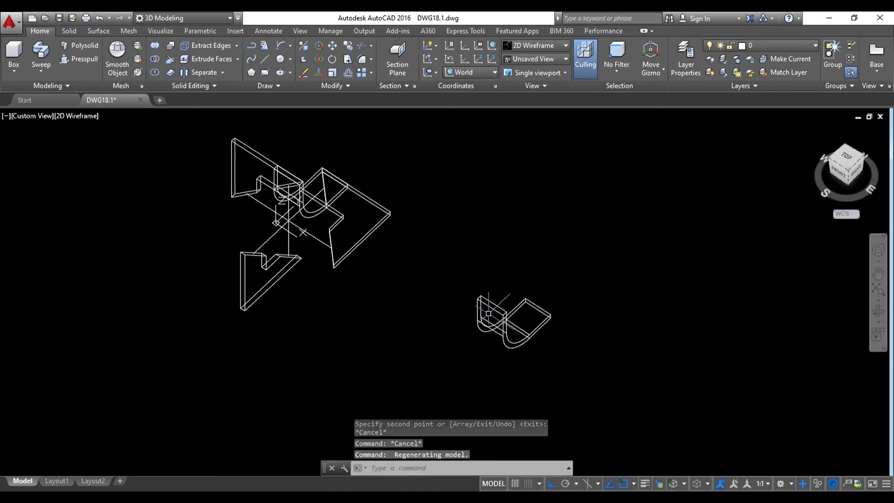
shift+middle_drag(488, 313, 434, 118)
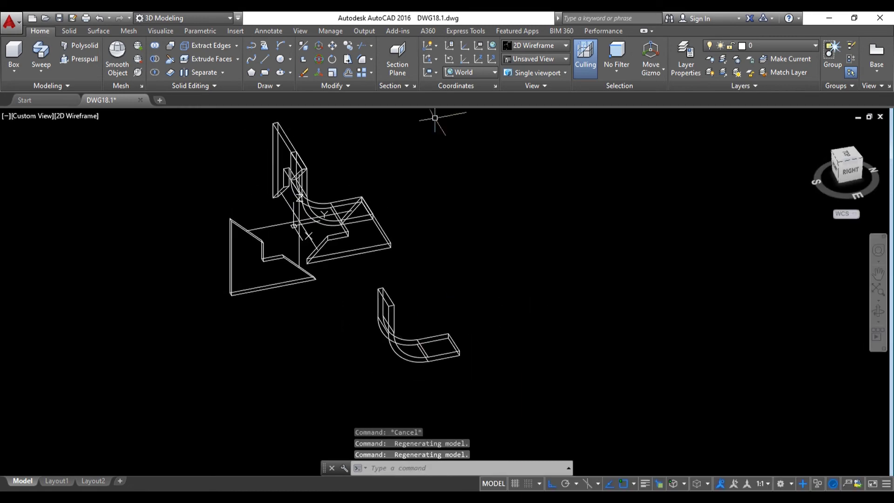
click(464, 142)
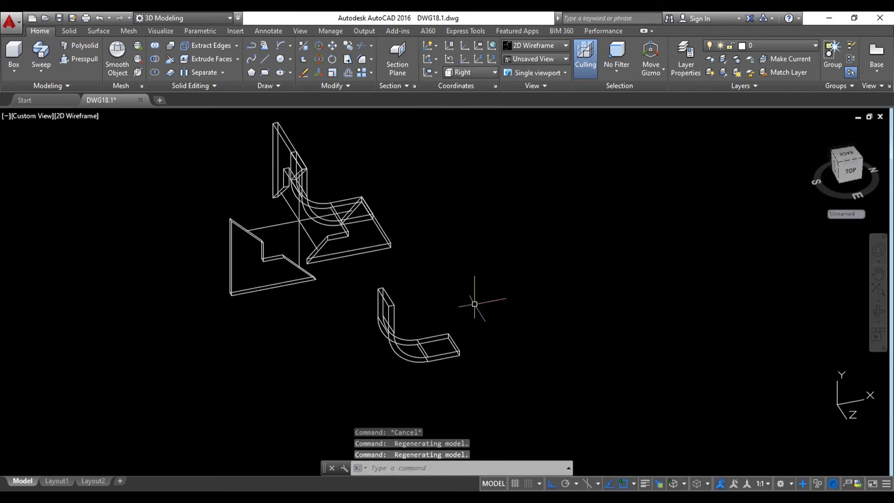
click(475, 300)
text(RO)
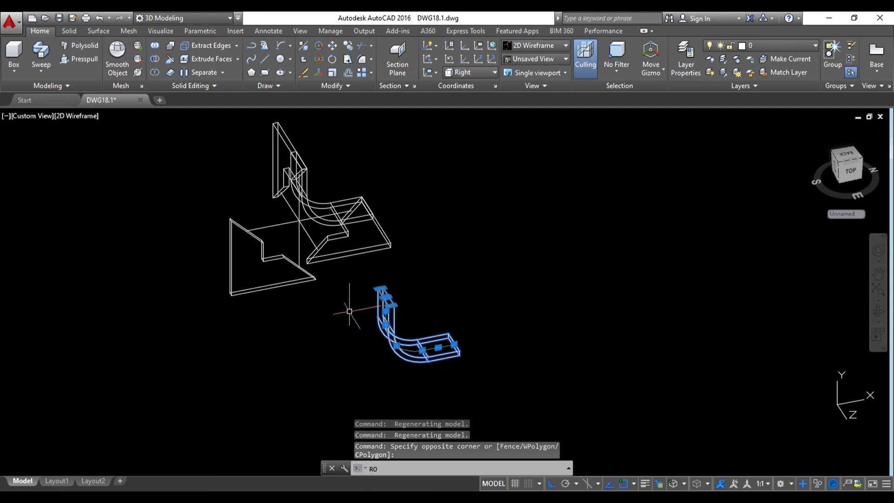
key(Return)
click(458, 355)
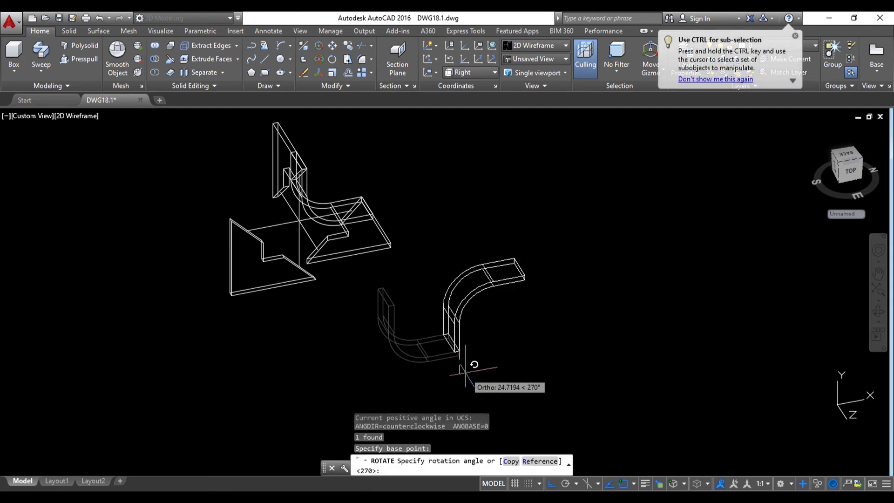
key(Escape)
Select the lower curved connector copy and start rotating it about its end, then cancel
shift+middle_drag(443, 355, 470, 298)
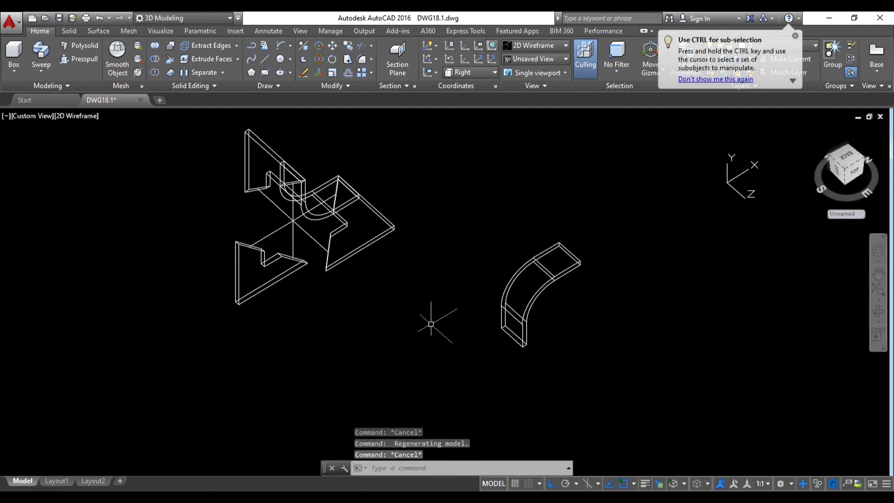
click(513, 246)
text(R)
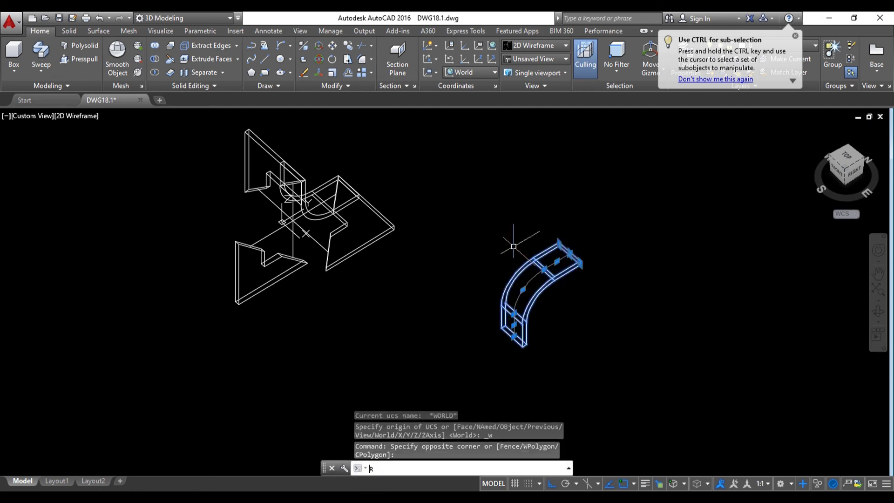
text(o)
key(Return)
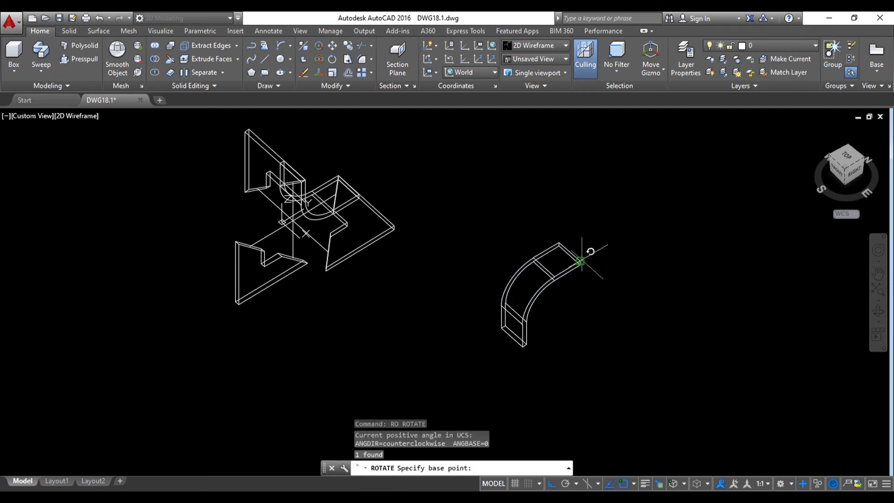
click(581, 261)
key(Escape)
Move the curved connector by its corner onto the plate corner and check the fit
shift+middle_drag(539, 309, 526, 186)
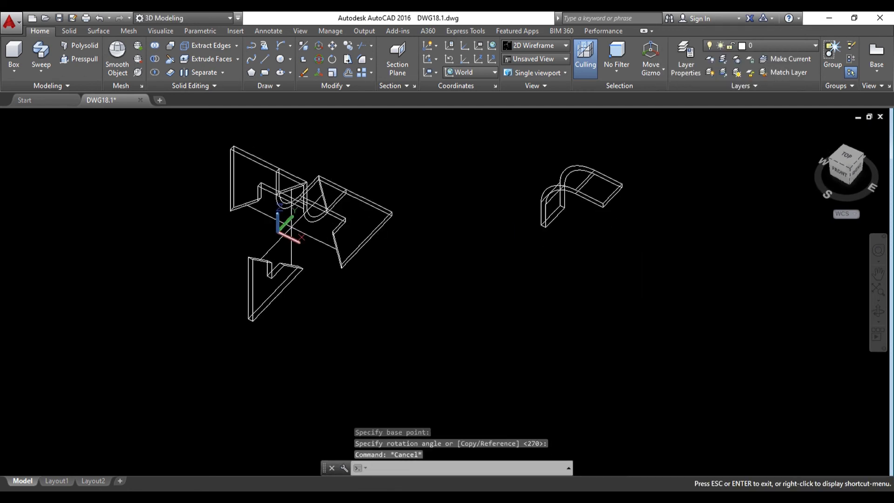
click(593, 250)
click(517, 197)
text(m)
key(Return)
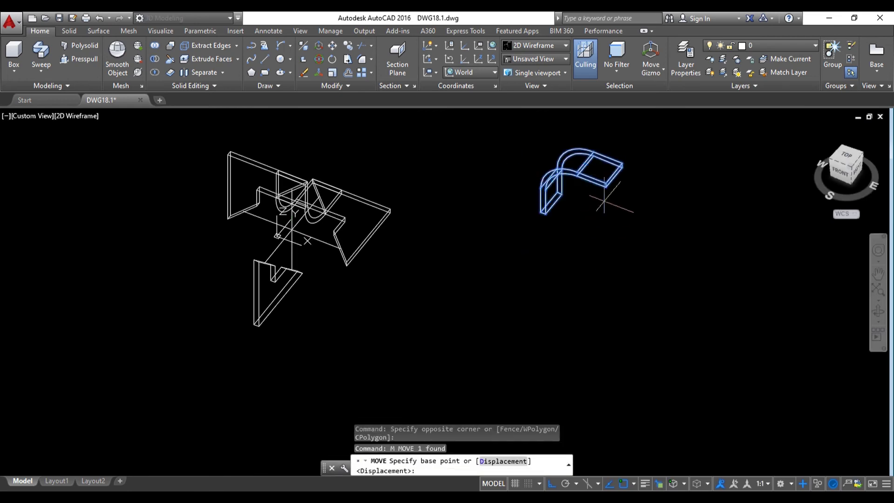
click(604, 186)
scroll(355, 241, up, 4)
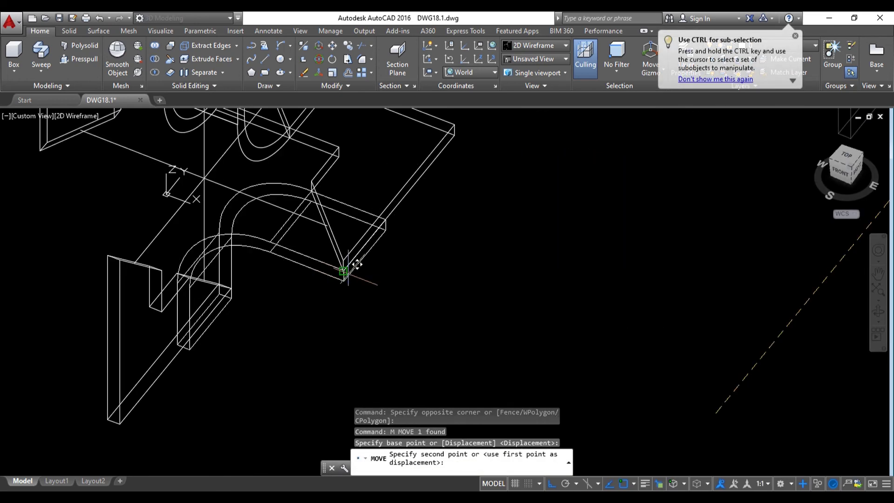
click(345, 269)
shift+middle_drag(354, 293, 227, 243)
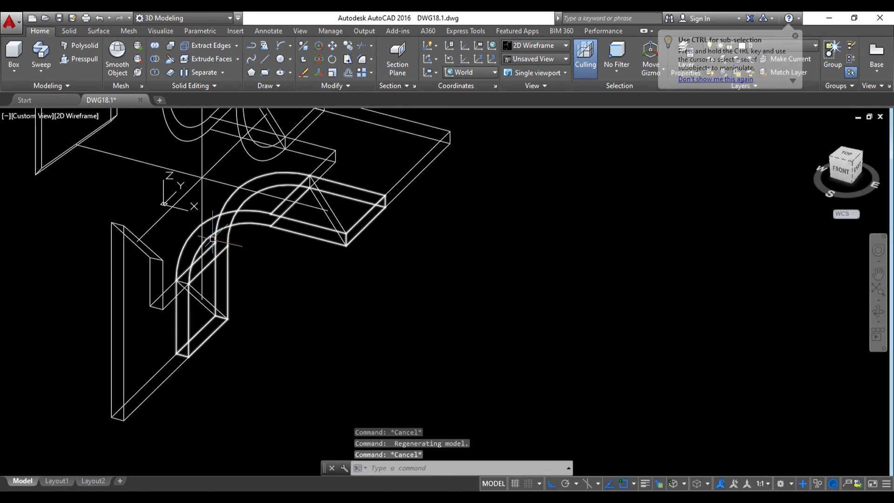
middle_drag(262, 237, 380, 297)
Copy the placed curved connector off to the right
click(307, 291)
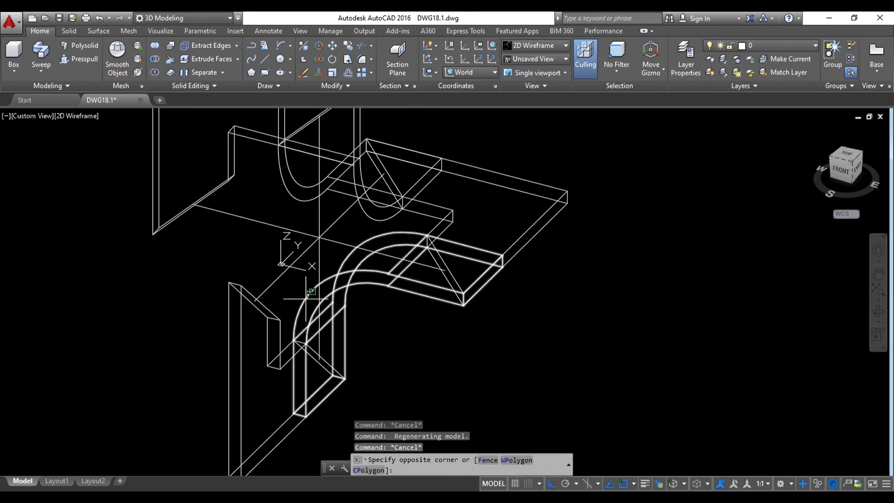
text(co)
key(Return)
click(396, 347)
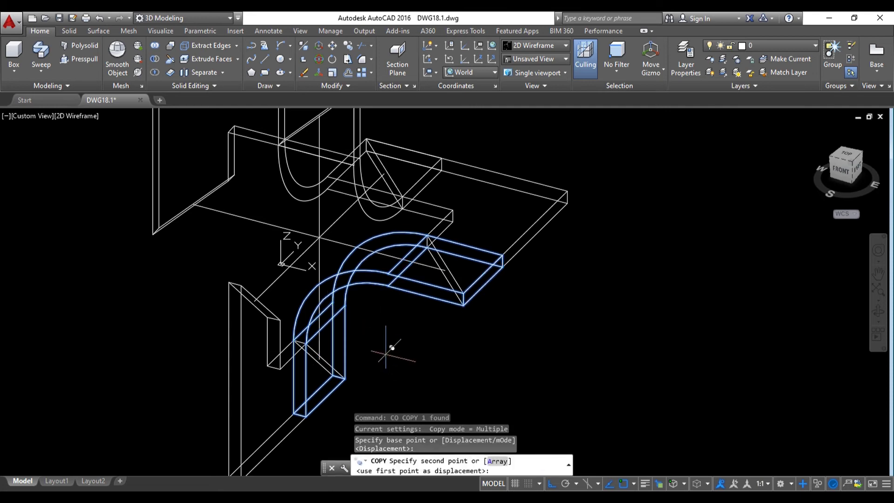
scroll(371, 265, down, 2)
click(535, 321)
key(Escape)
With the UCS set to Front, rotate the copied connector 270°
shift+middle_drag(372, 279, 451, 349)
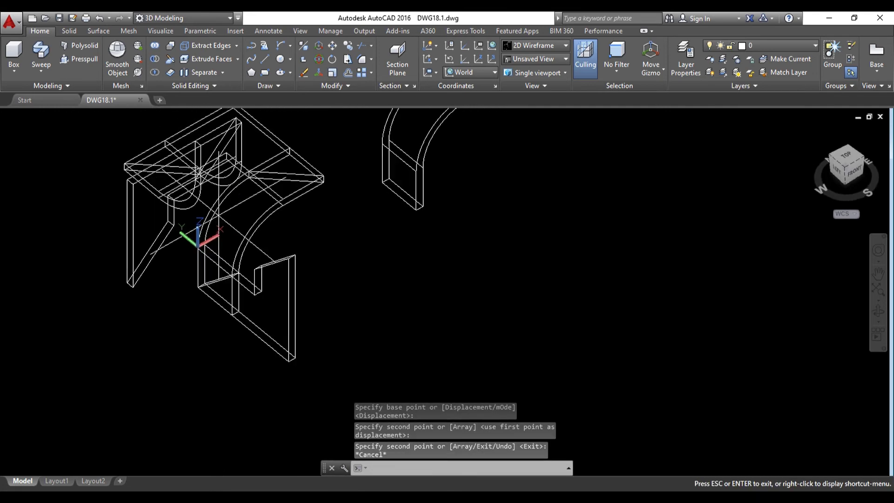
scroll(450, 349, down, 3)
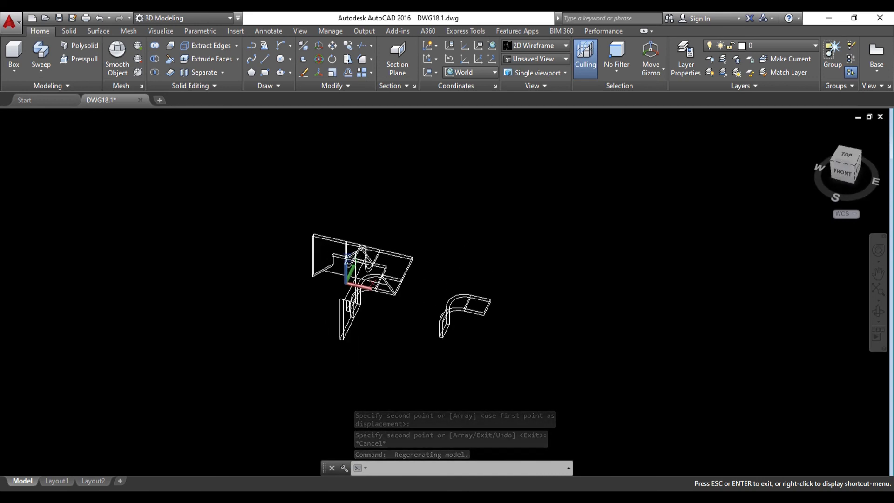
shift+middle_drag(372, 279, 386, 260)
click(461, 321)
click(465, 216)
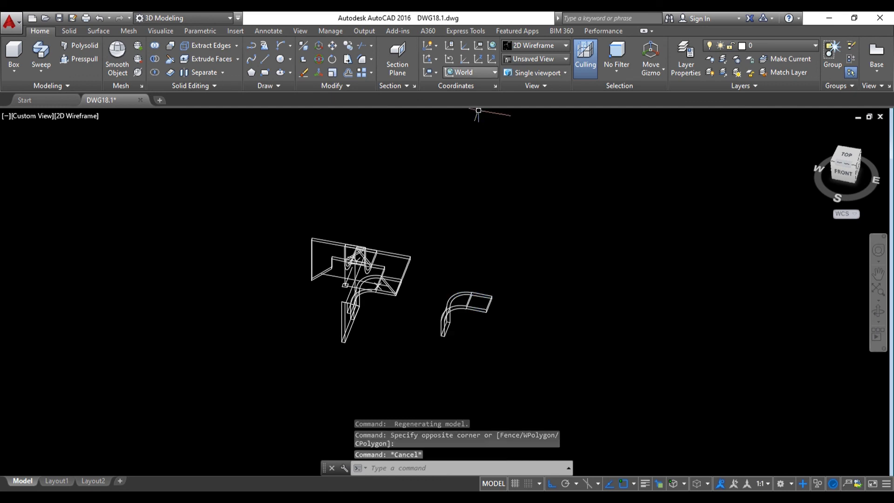
click(464, 155)
click(486, 321)
click(449, 277)
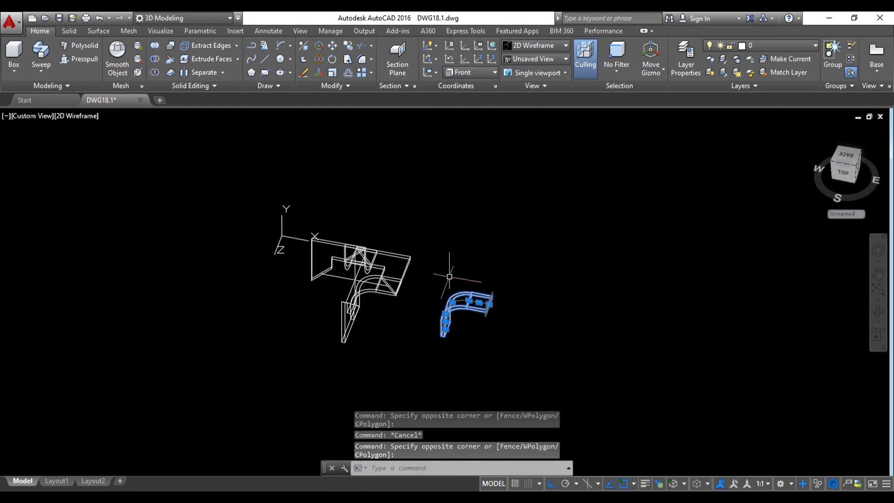
text(R)
key(Return)
click(479, 316)
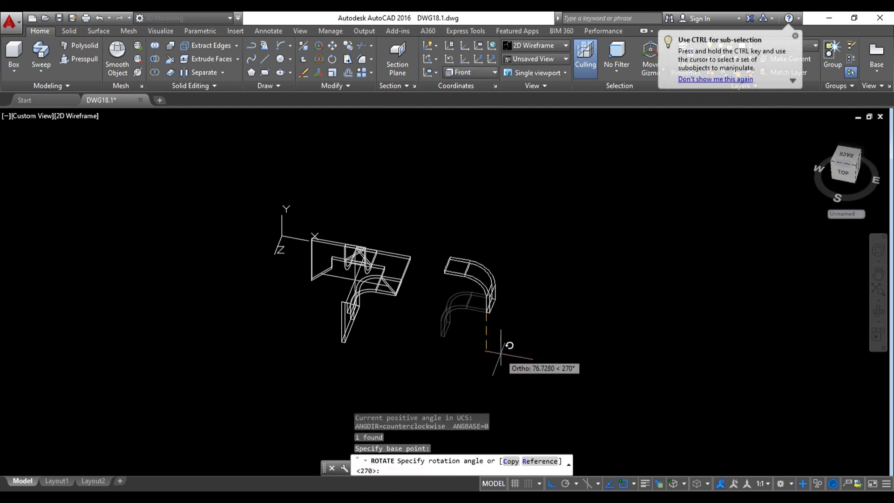
click(480, 343)
key(Escape)
With the UCS set to Right, rotate the connector copy another 270°
mouse_move(479, 343)
shift+middle_down()
mouse_move(470, 261)
mouse_move(477, 112)
shift+middle_up()
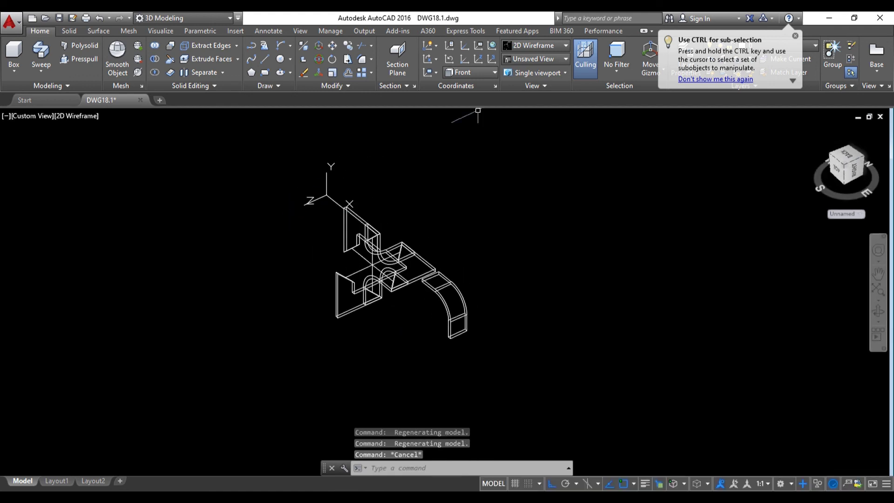
click(465, 142)
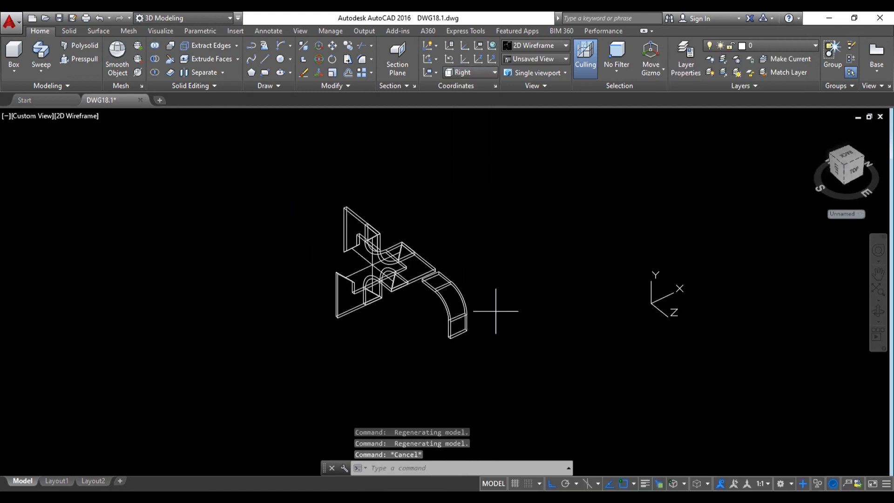
click(465, 313)
click(421, 315)
text(RO)
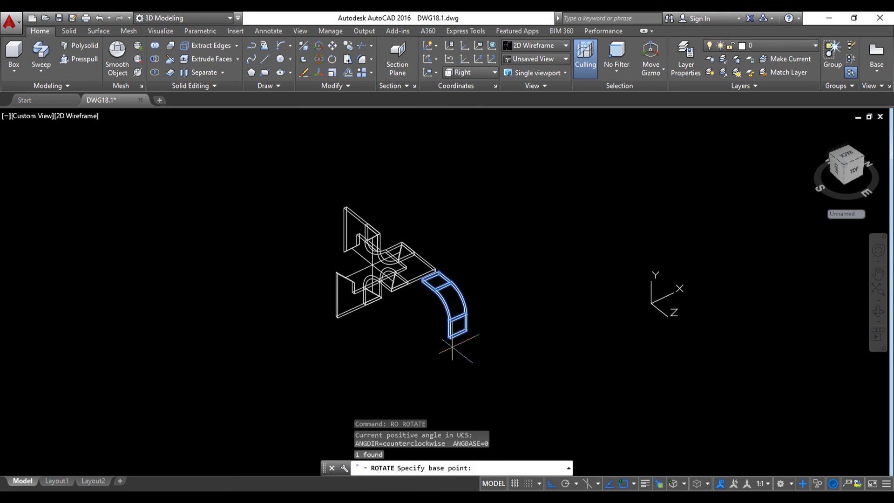
click(450, 335)
click(490, 373)
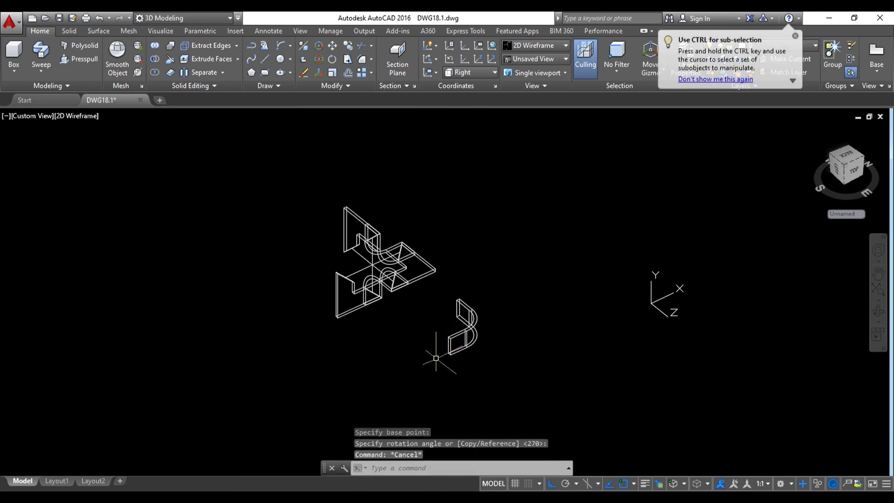
Start moving the rotated copy from a base point, cancel, and orbit to view the assembly
shift+middle_drag(435, 355, 453, 321)
click(452, 321)
text(m)
key(Return)
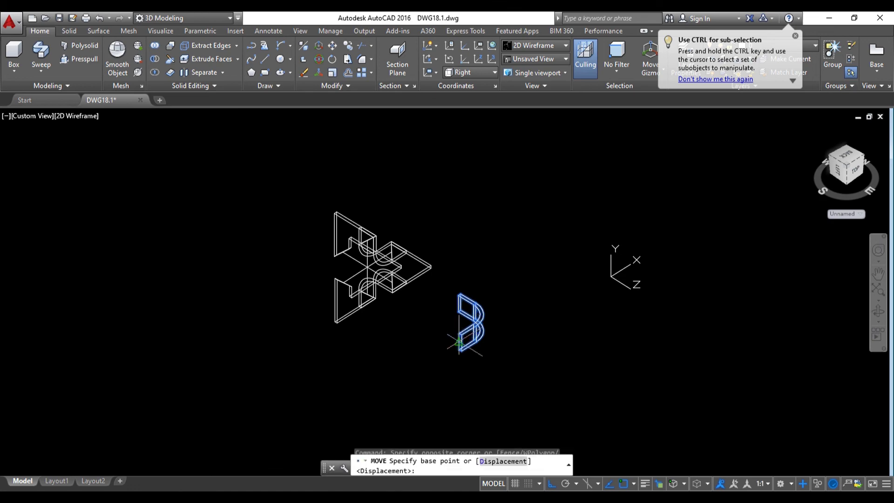
scroll(461, 335, up, 2)
click(461, 332)
scroll(279, 212, up, 3)
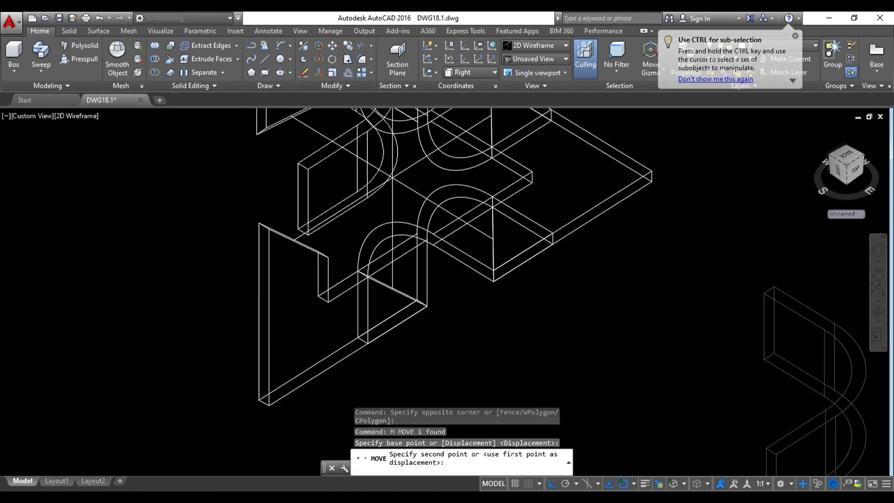
scroll(280, 212, up, 2)
key(Escape)
scroll(279, 209, down, 5)
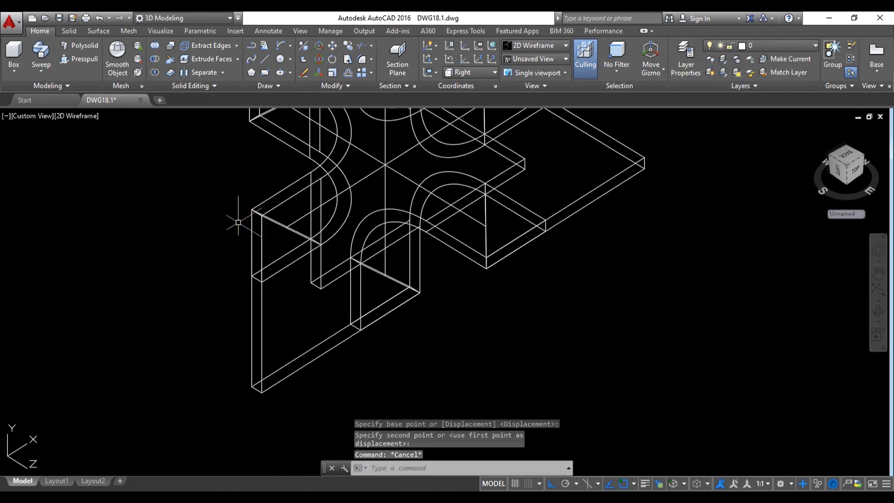
shift+middle_drag(235, 219, 308, 182)
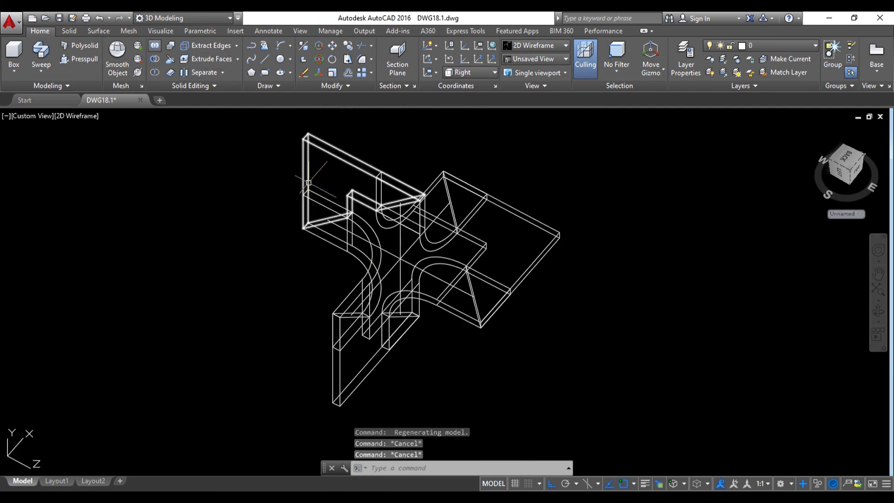
Union all eleven solids into a single solid
click(590, 404)
click(227, 158)
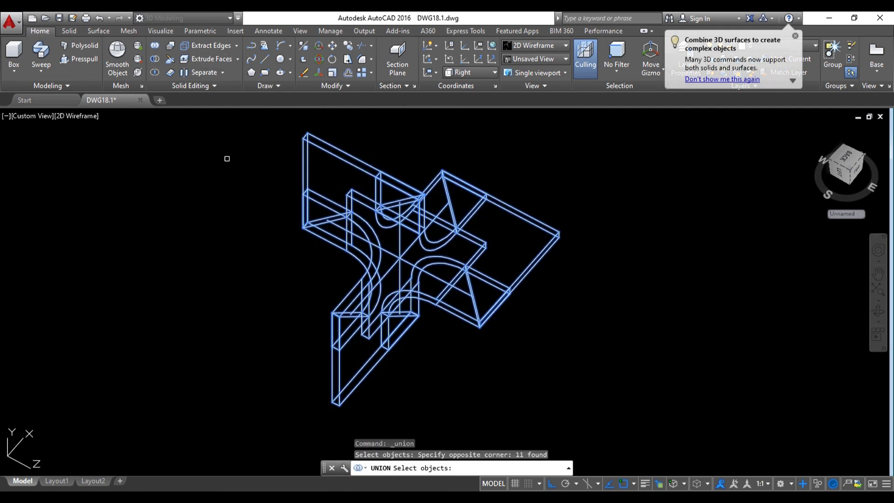
key(Return)
key(Escape)
key(Escape)
Select the merged solid and move it to a new position
click(508, 249)
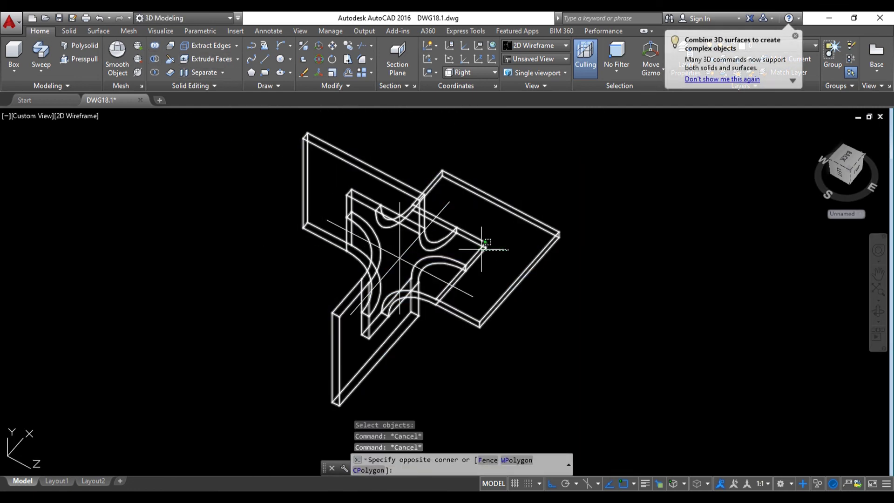
key(Escape)
click(554, 237)
click(363, 257)
text(m)
key(Return)
click(330, 266)
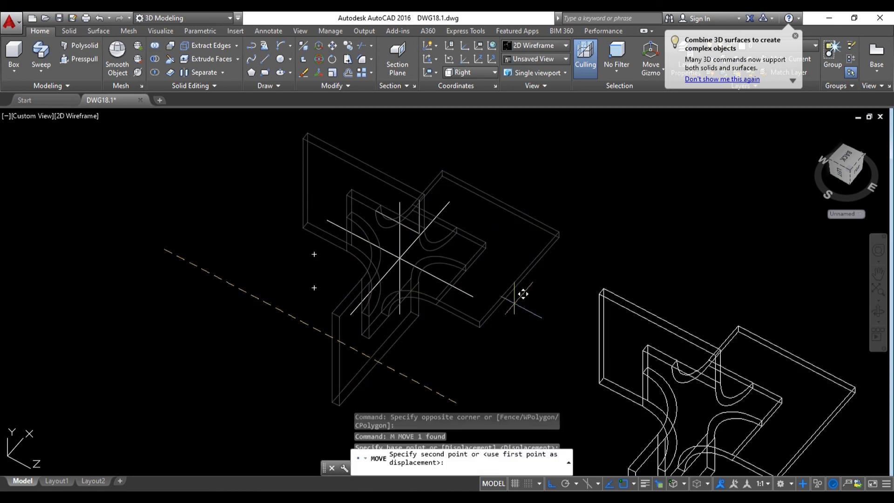
click(523, 294)
key(Escape)
Erase the leftover construction objects
scroll(283, 279, down, 4)
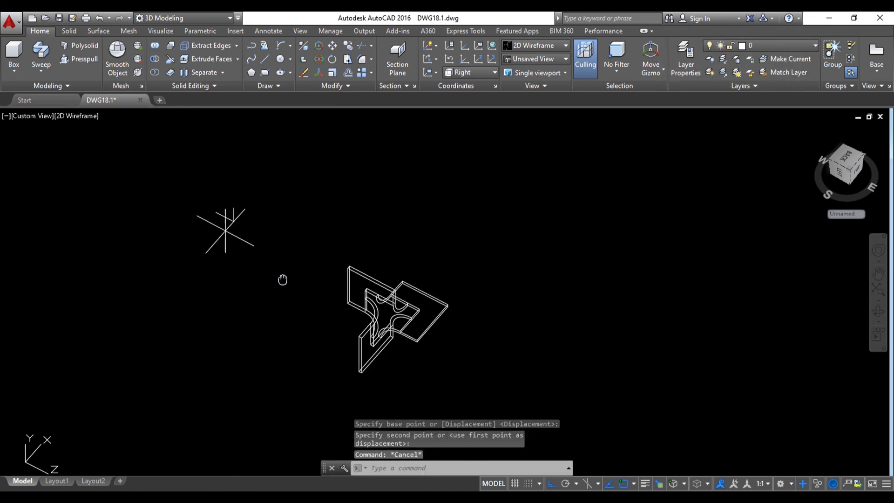
text(e)
key(Return)
key(Escape)
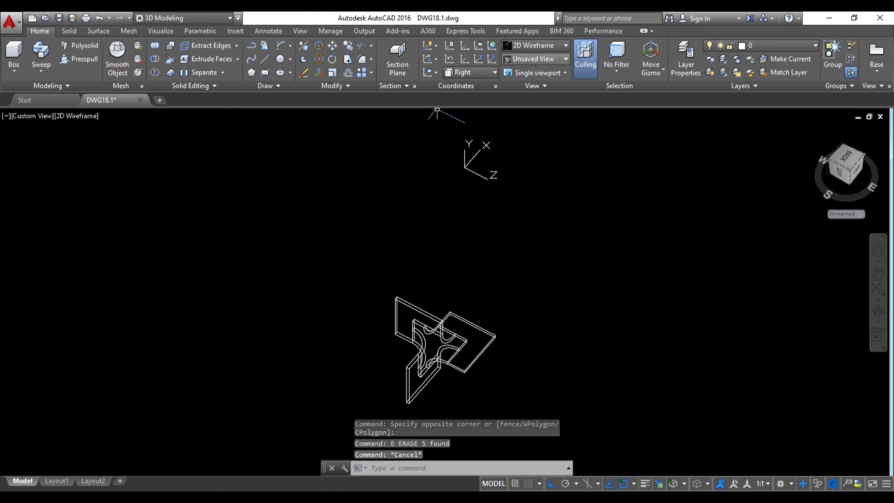
Switch the visual style to Realistic and orbit the shaded model
click(535, 45)
click(664, 69)
mouse_move(435, 110)
shift+middle_down()
mouse_move(399, 344)
mouse_move(403, 269)
mouse_move(461, 251)
shift+middle_up()
scroll(399, 344, up, 3)
Zoom in and change the visual style from Realistic to Shaded with Edges
scroll(402, 269, up, 4)
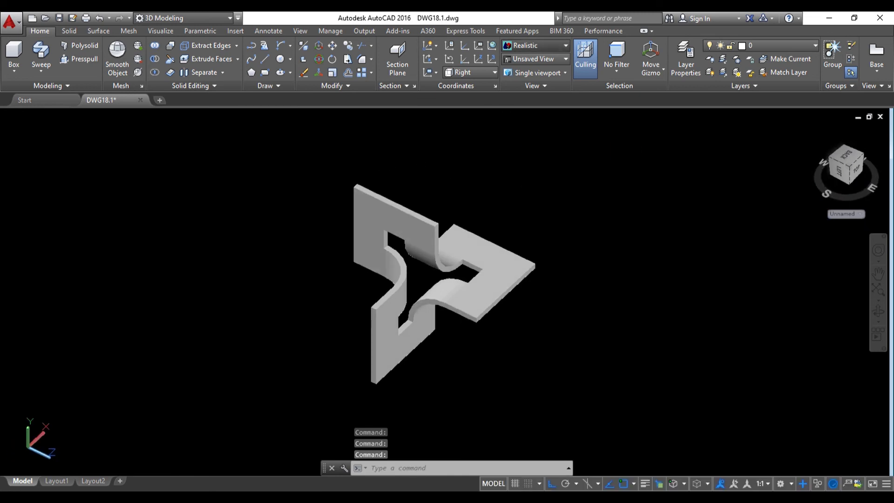
click(565, 45)
click(574, 110)
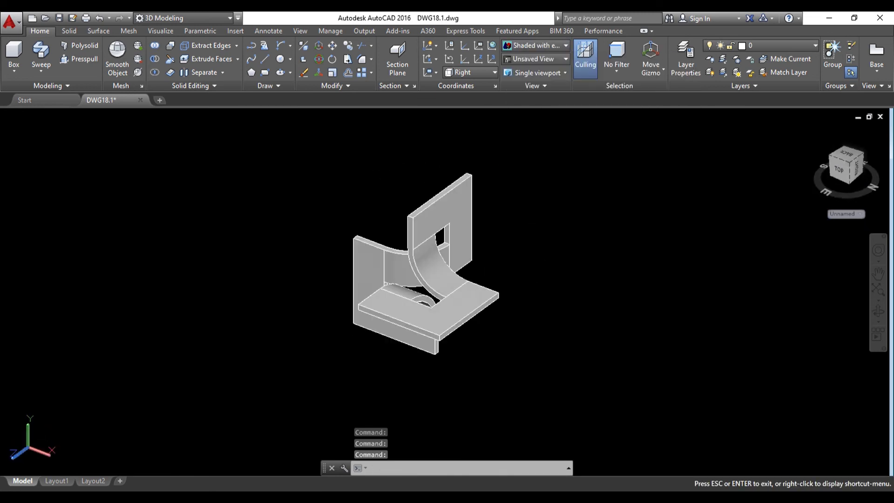